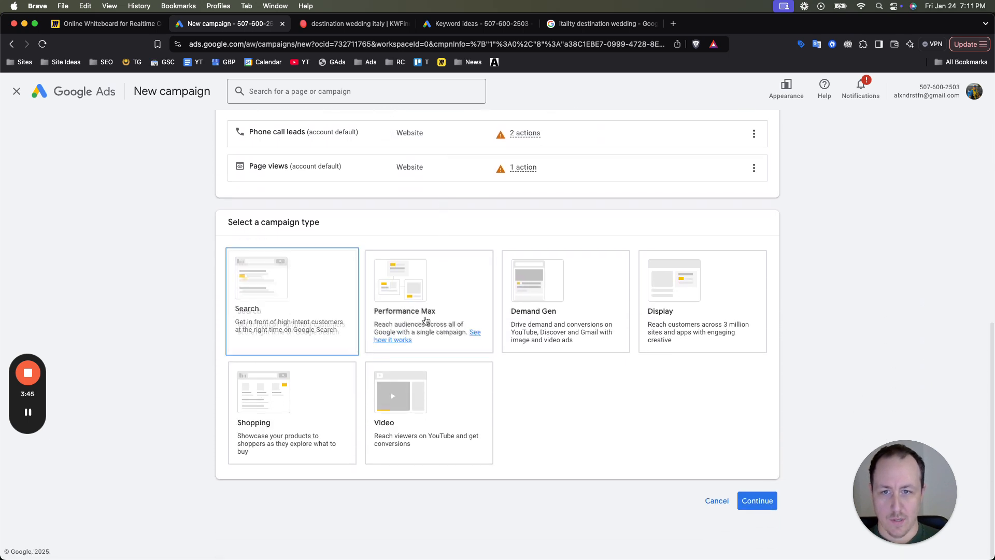
# - Select Search as the campaign type and review the other campaign types offered
pyautogui.click(321, 328)
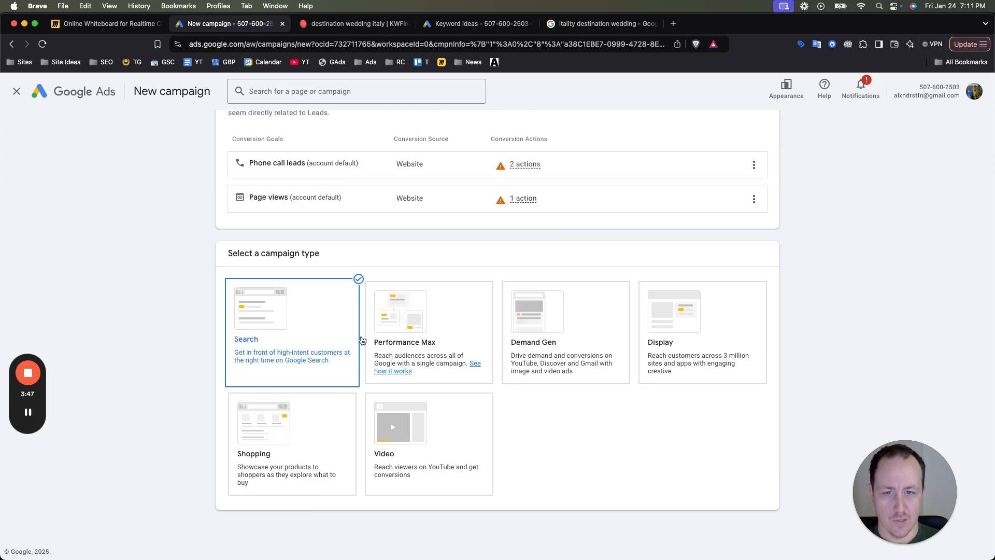
pyautogui.scroll(5, 705, 359)
pyautogui.scroll(-5, 700, 356)
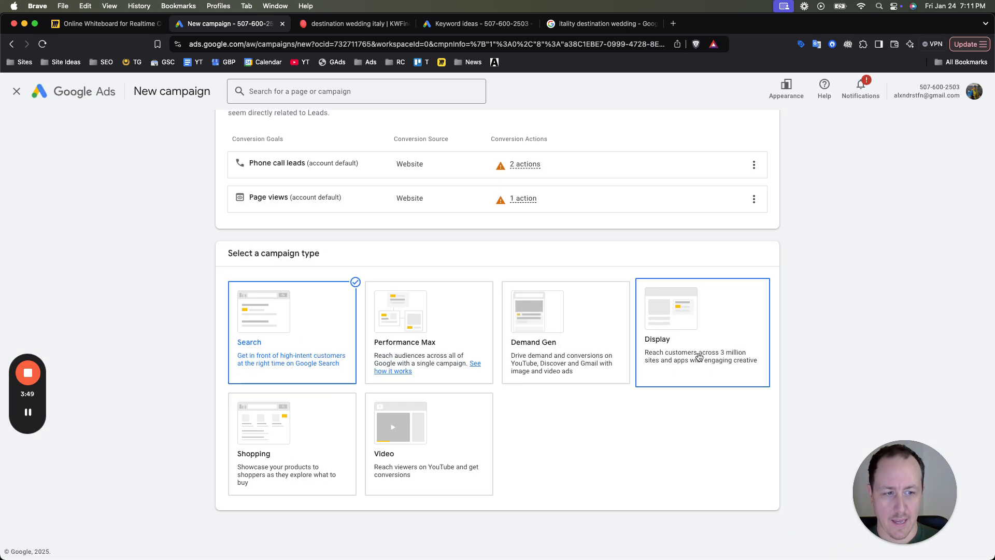
pyautogui.scroll(5, 701, 358)
pyautogui.scroll(-5, 700, 359)
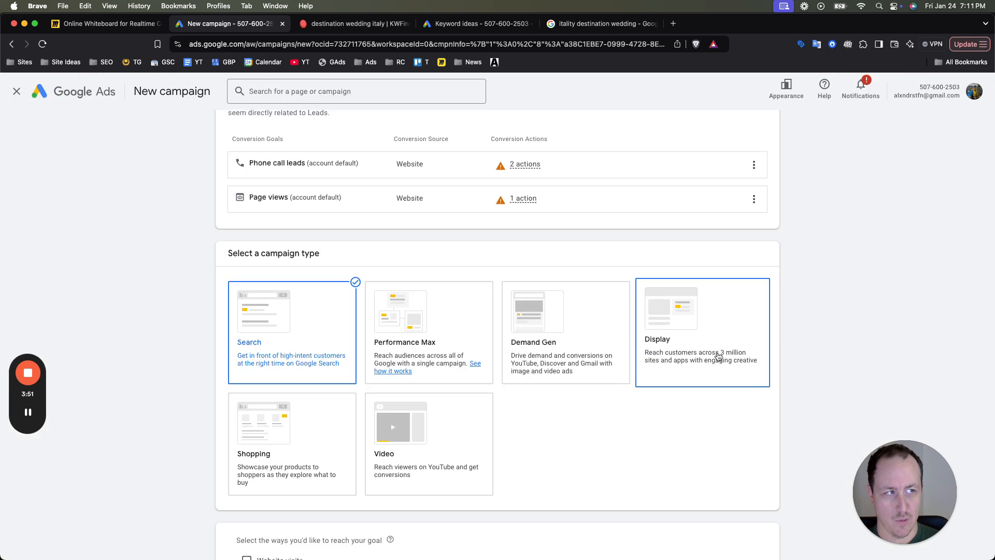
pyautogui.scroll(5, 699, 360)
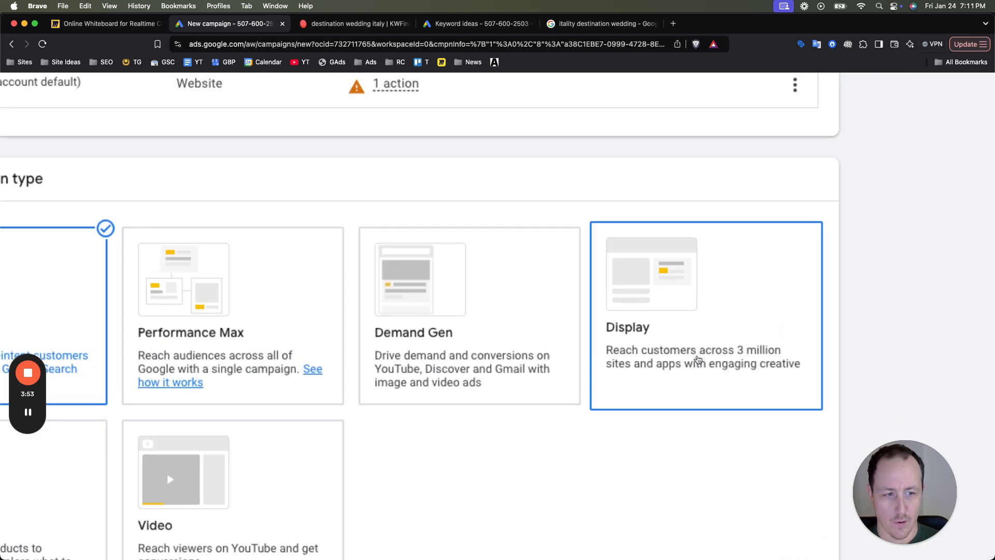
pyautogui.scroll(-5, 698, 360)
pyautogui.scroll(-1, 381, 353)
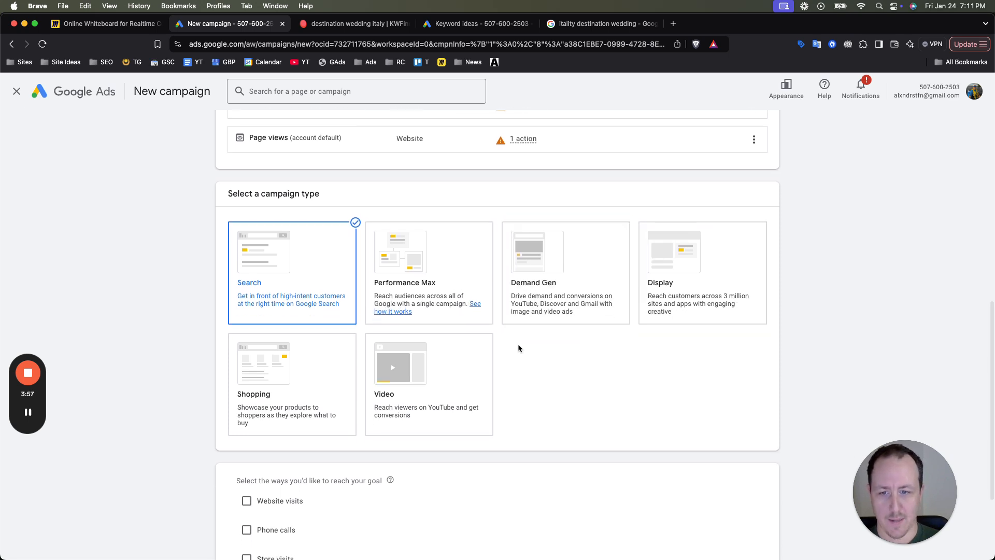
pyautogui.scroll(-3, 518, 344)
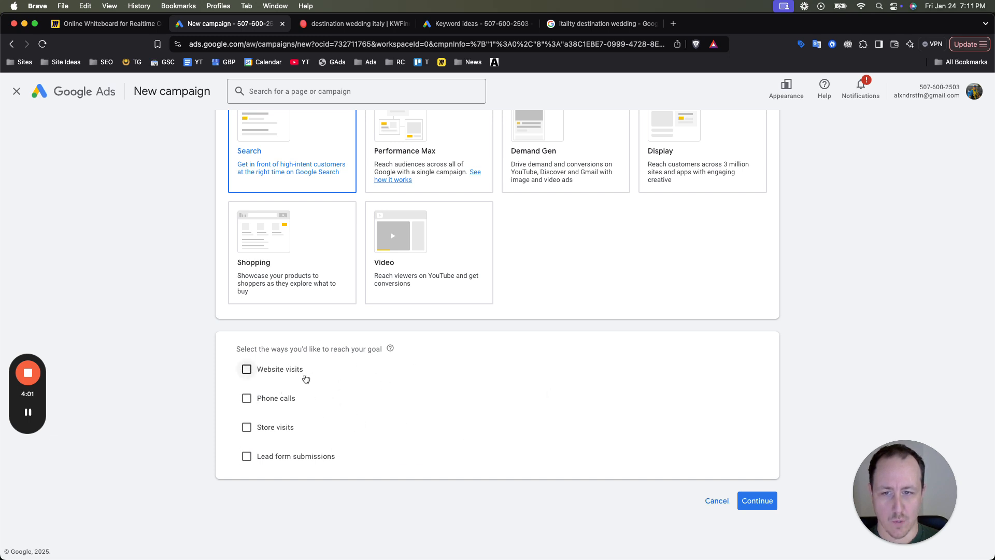
# - Continue with none of the ways to reach the goal selected
pyautogui.click(277, 466)
pyautogui.click(276, 465)
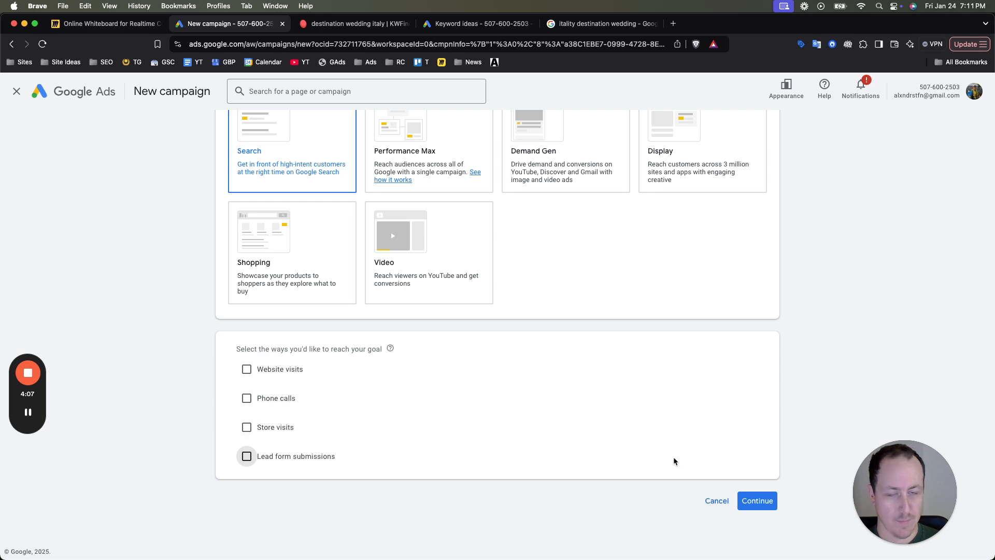
pyautogui.click(758, 501)
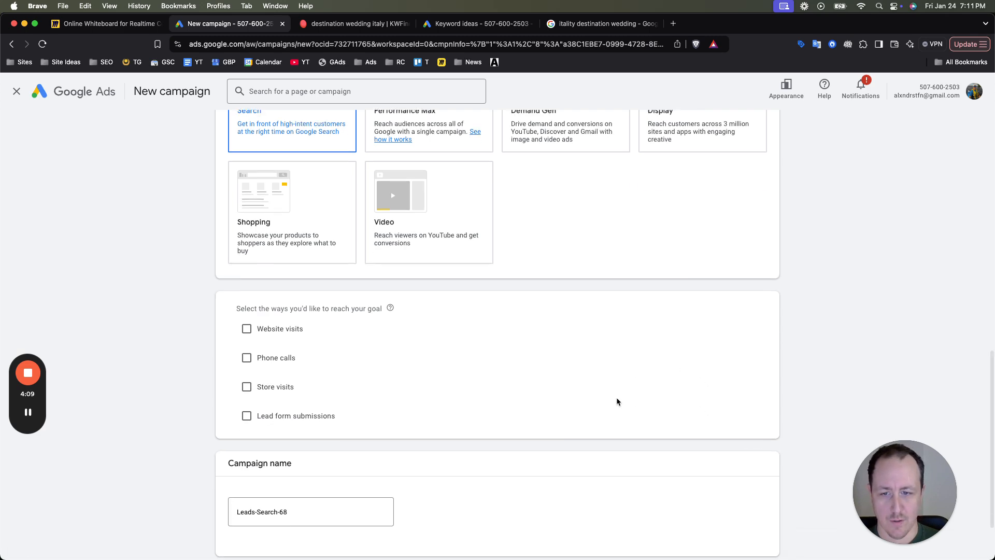
# - Name the campaign "Lake Como Wedding Photography (USA)" and start it as a new campaign instead of finishing a saved draft
pyautogui.doubleClick(307, 436)
pyautogui.tripleClick(307, 436)
pyautogui.write('Lake Como Wedding Photography (USA')
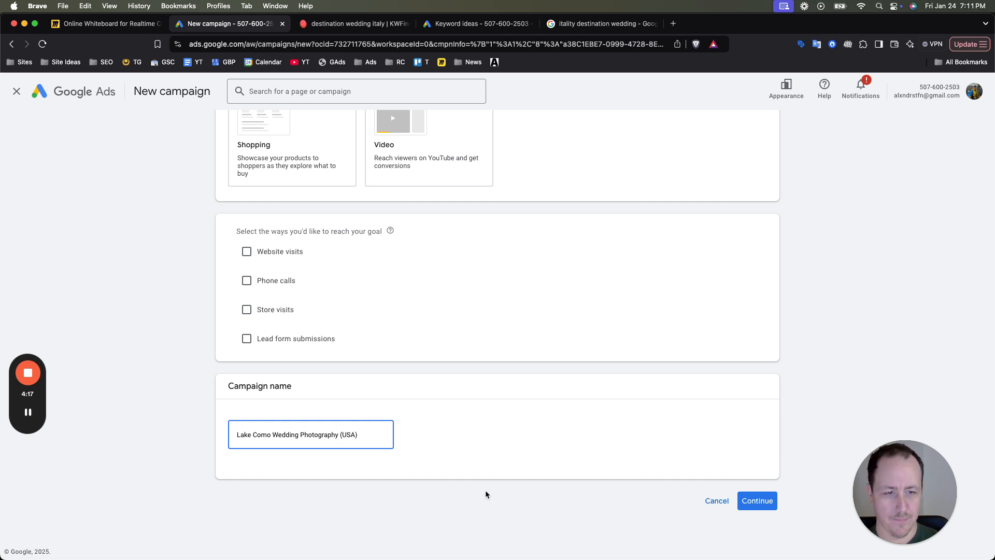
pyautogui.click(757, 501)
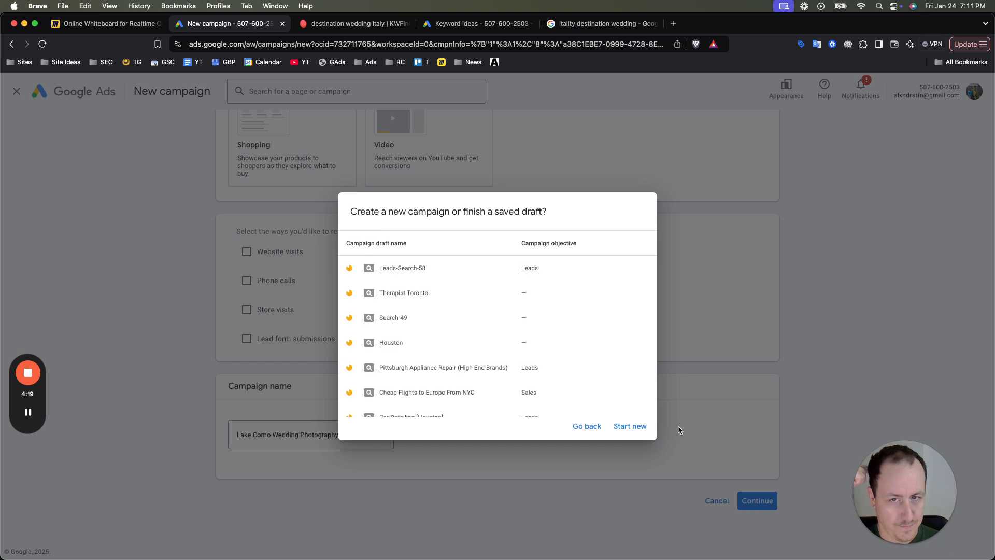
pyautogui.click(630, 427)
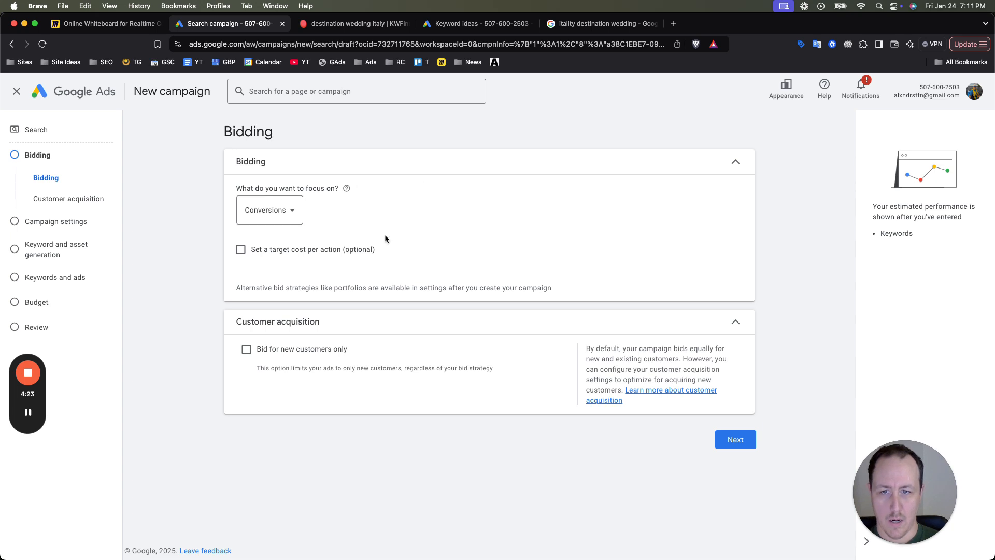
# - Keep the bidding focus on Conversions without bidding for new customers only, and proceed to the campaign settings
pyautogui.click(269, 210)
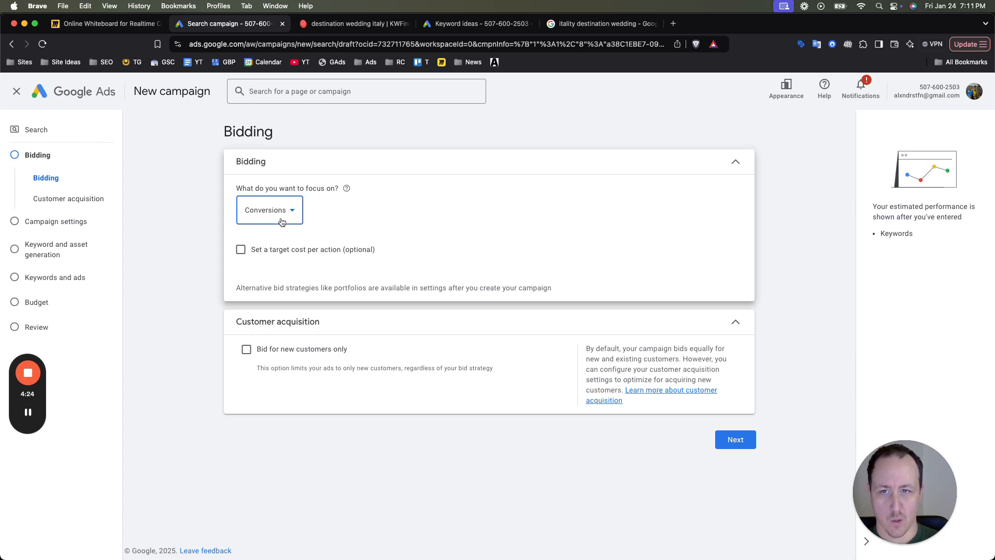
pyautogui.click(390, 232)
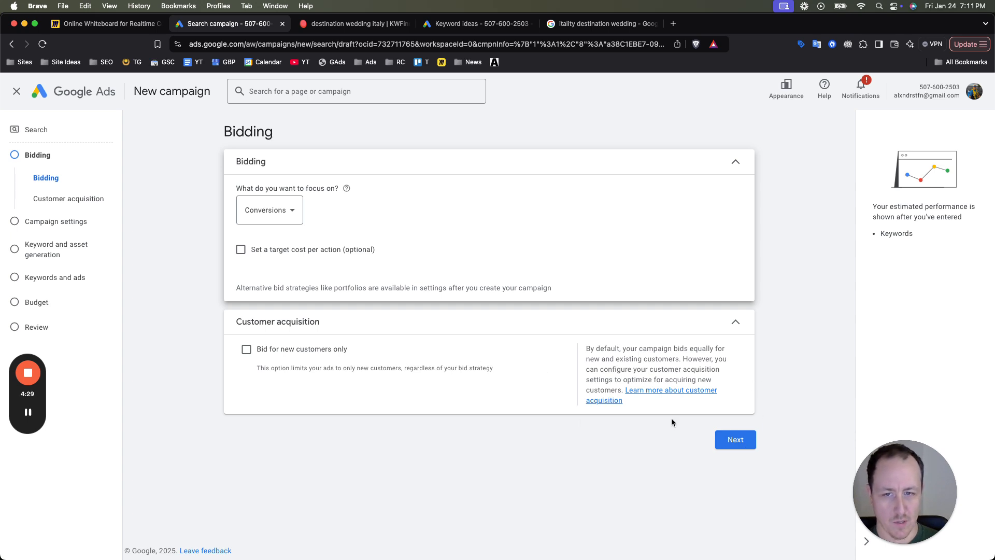
pyautogui.moveTo(330, 368); pyautogui.dragTo(301, 363)
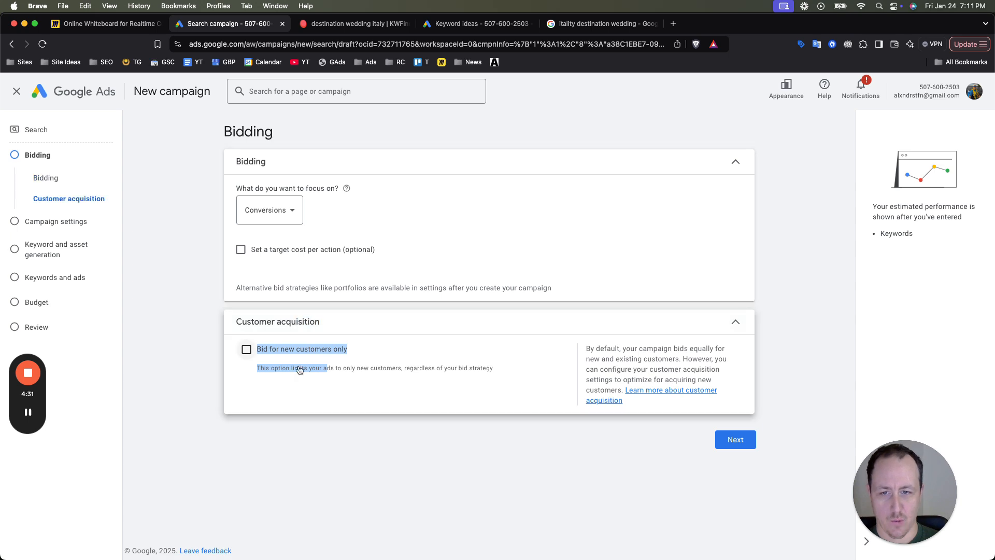
pyautogui.click(295, 377)
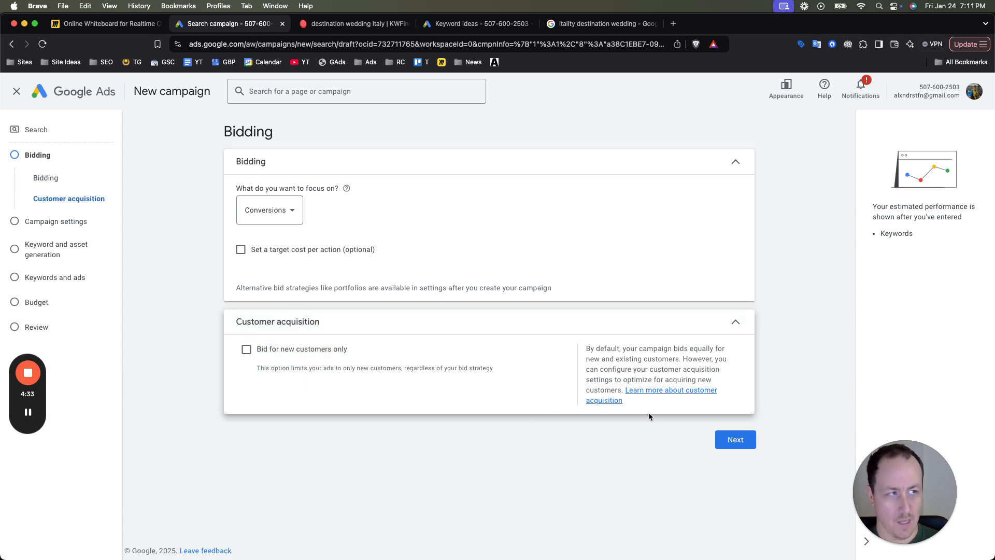
pyautogui.click(722, 447)
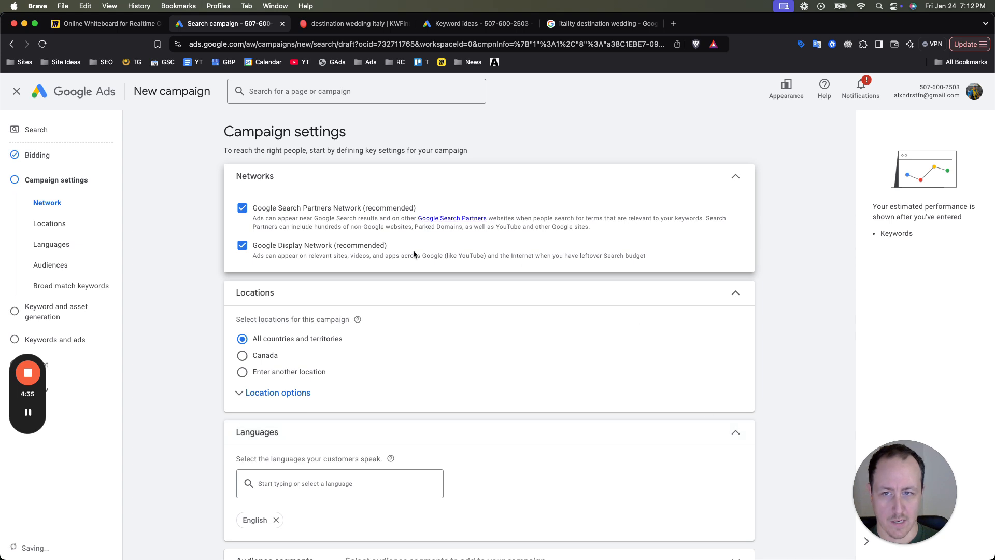
# - Exclude the Google Search Partners Network and Google Display Network, and hide both account alerts
pyautogui.click(275, 216)
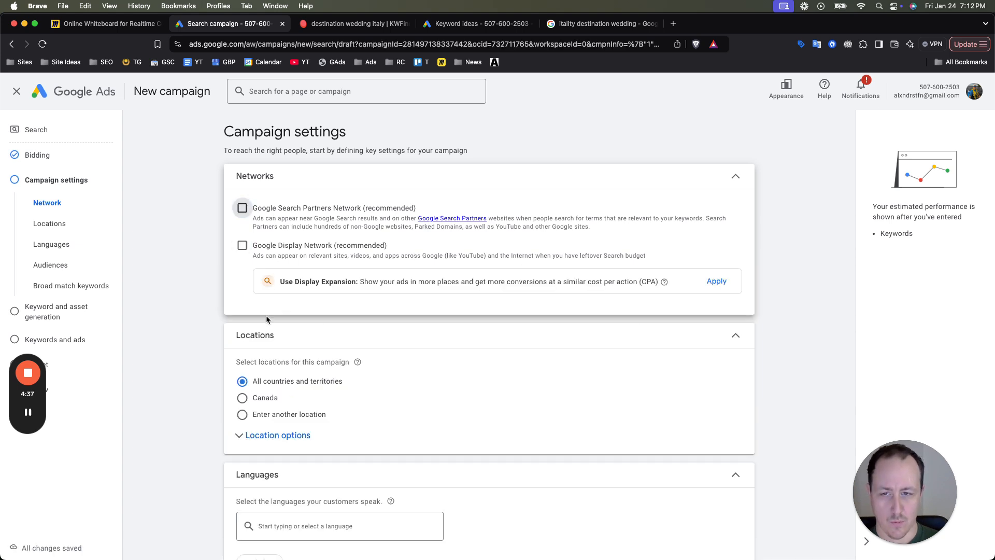
pyautogui.scroll(-3, 254, 409)
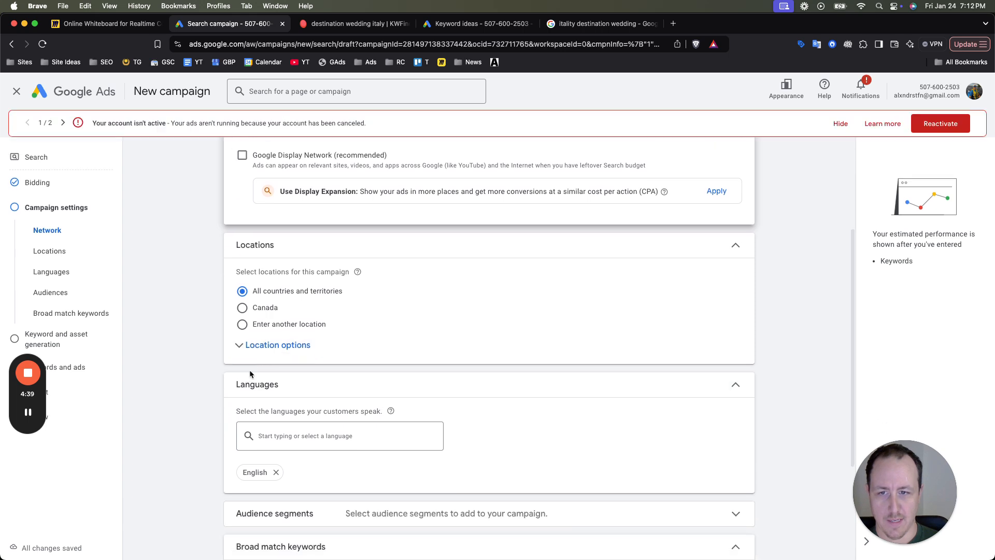
pyautogui.click(839, 125)
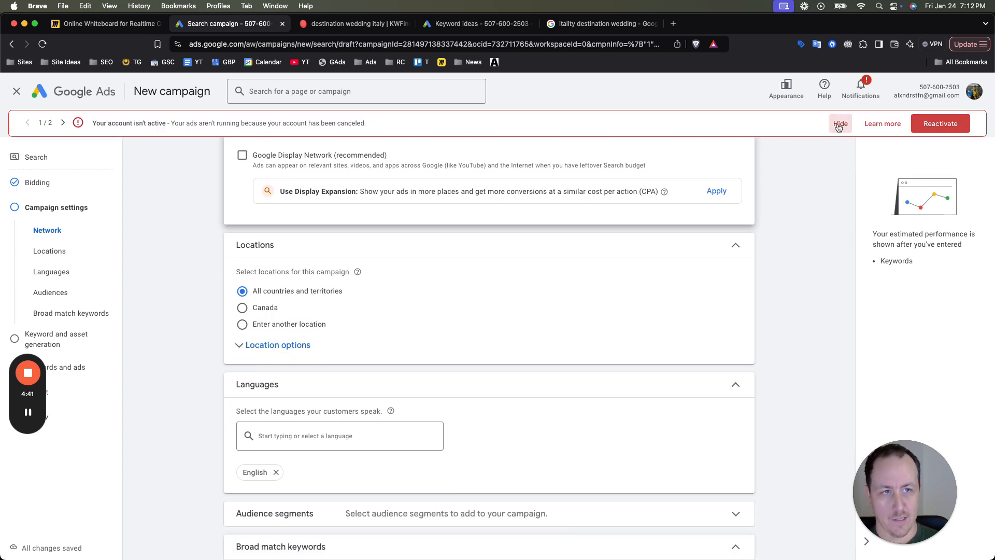
pyautogui.click(907, 124)
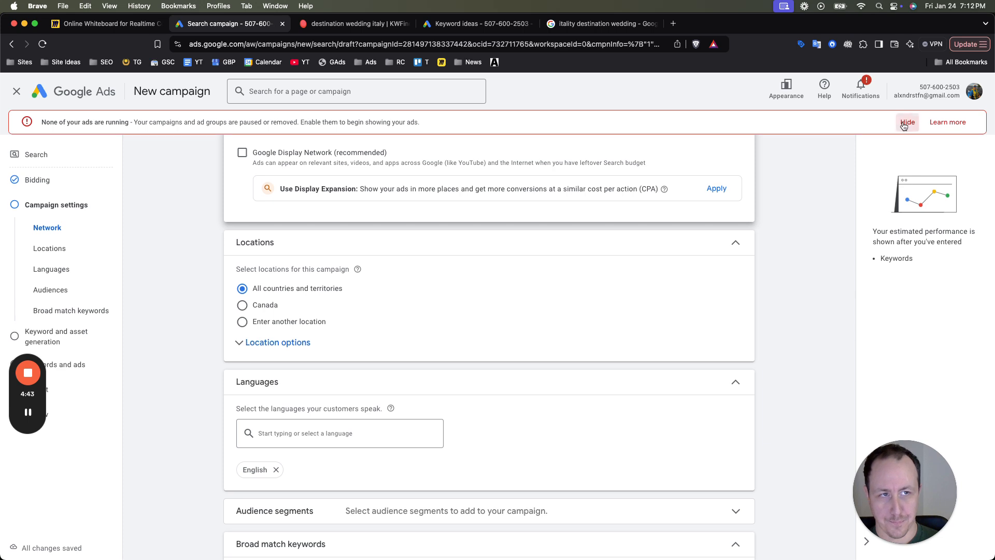
# - Choose to enter another location and include the United States as the campaign's target country
pyautogui.click(280, 297)
pyautogui.click(400, 328)
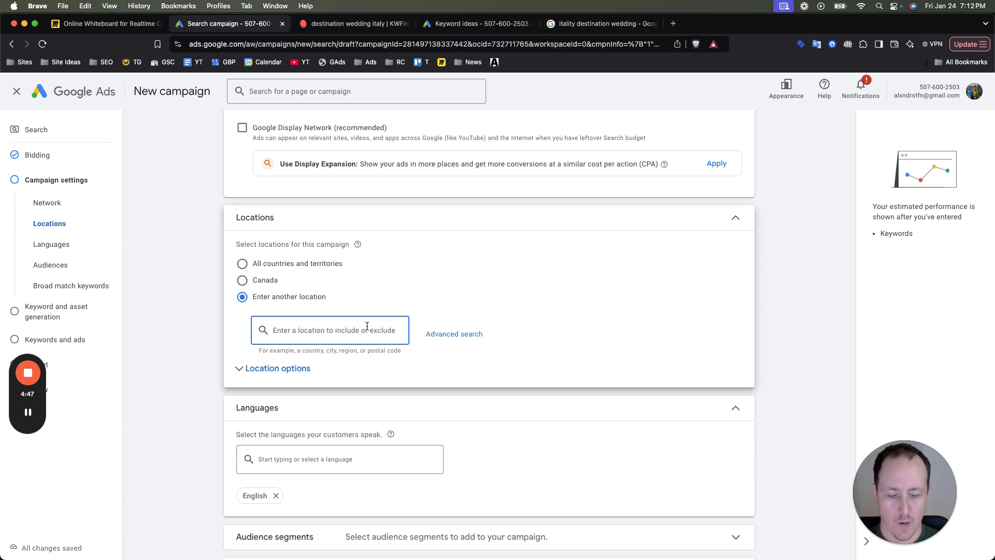
pyautogui.write('united')
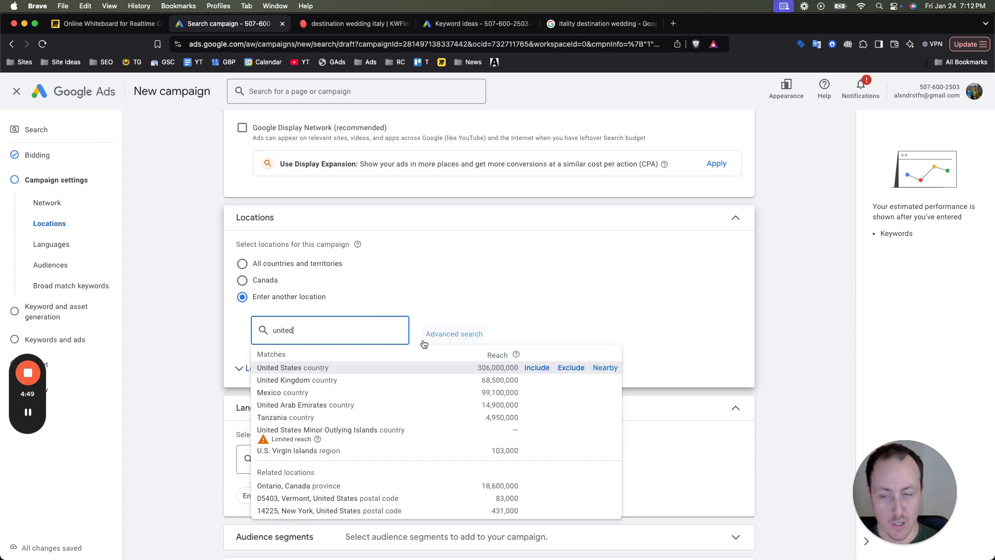
pyautogui.click(531, 369)
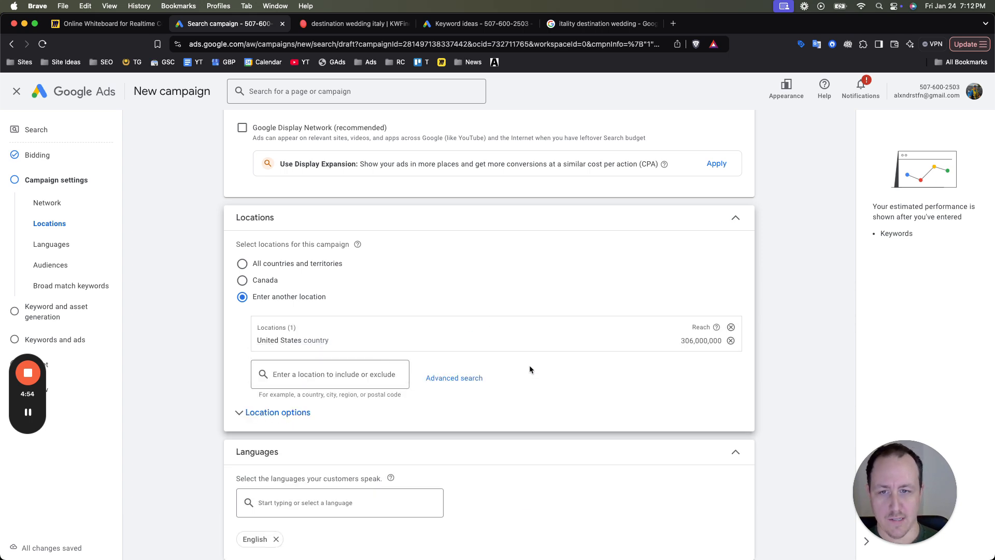
# - Examine the targeted United States area on the advanced location search map, then close it without changes
pyautogui.click(454, 378)
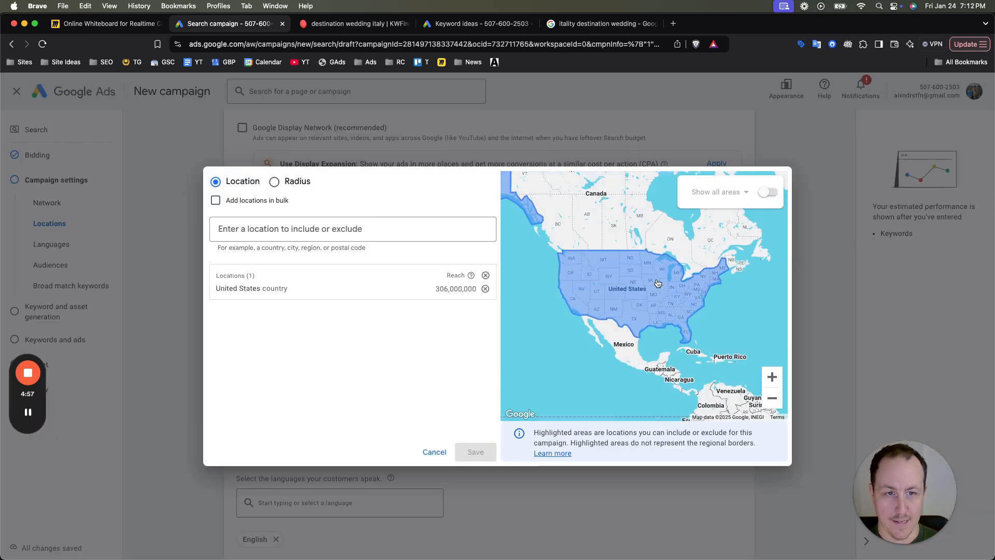
pyautogui.moveTo(726, 293); pyautogui.dragTo(685, 335)
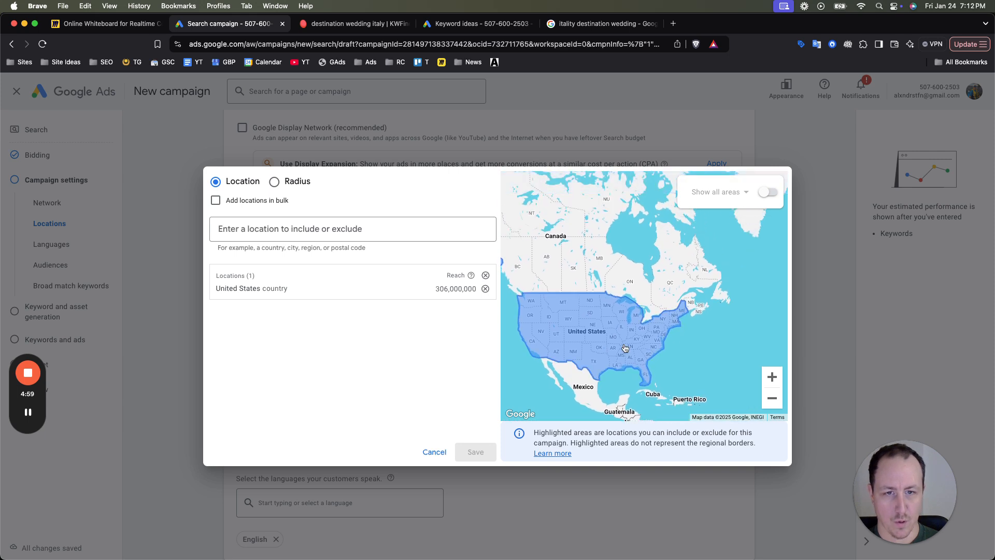
pyautogui.moveTo(593, 267)
pyautogui.mouseDown()
pyautogui.moveTo(677, 284)
pyautogui.moveTo(734, 315)
pyautogui.moveTo(602, 251)
pyautogui.mouseUp()
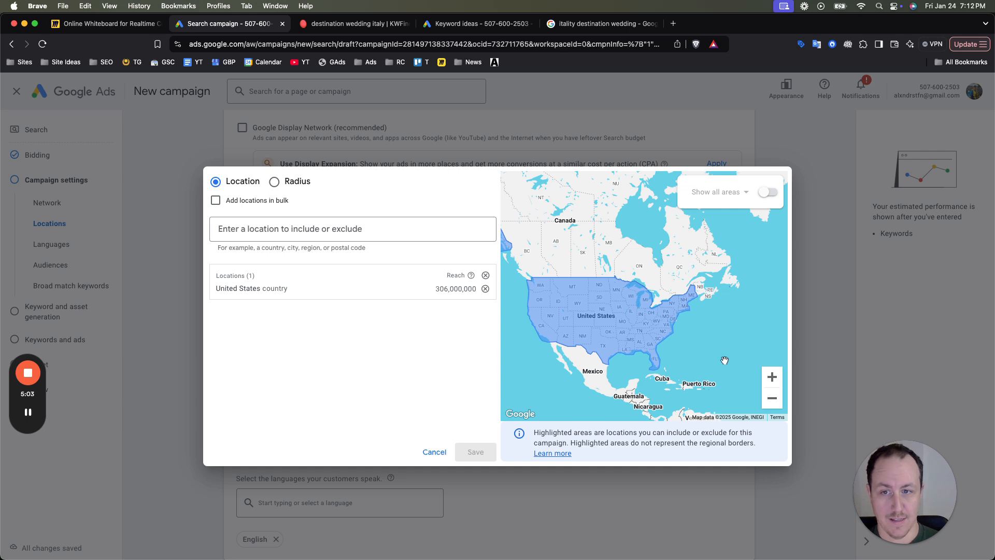
pyautogui.moveTo(753, 345); pyautogui.dragTo(769, 339)
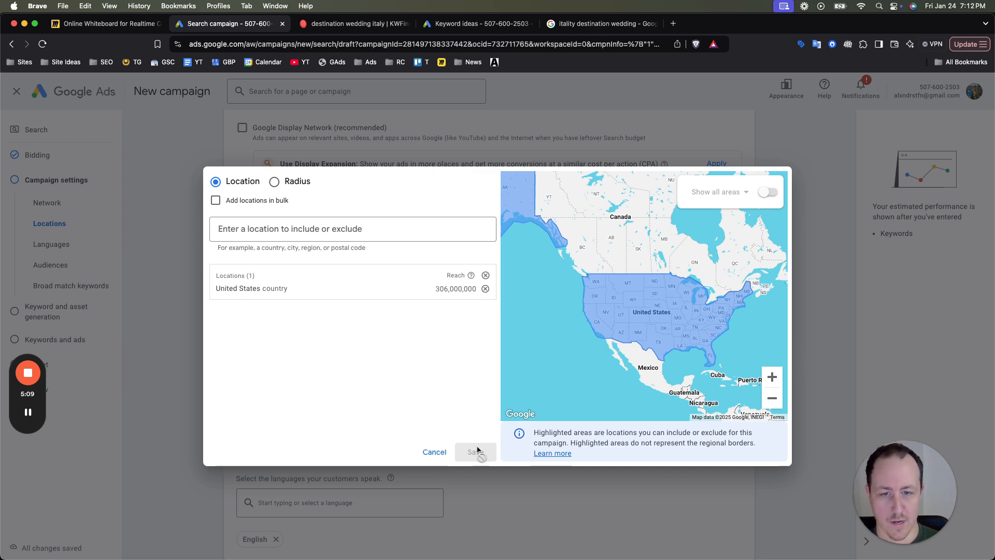
pyautogui.click(433, 452)
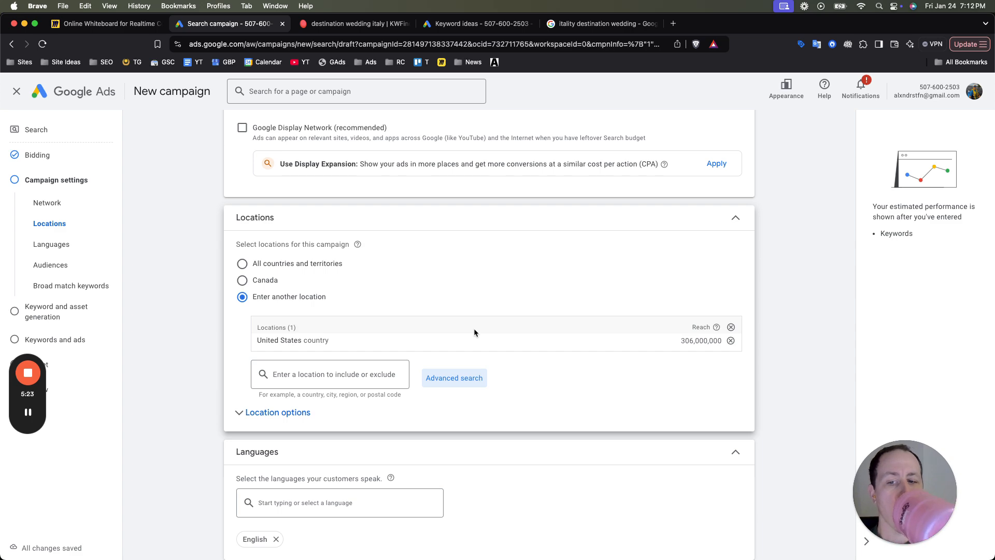
# - Set the location option to "Presence: People in or regularly in your included locations"
pyautogui.scroll(-3, 410, 372)
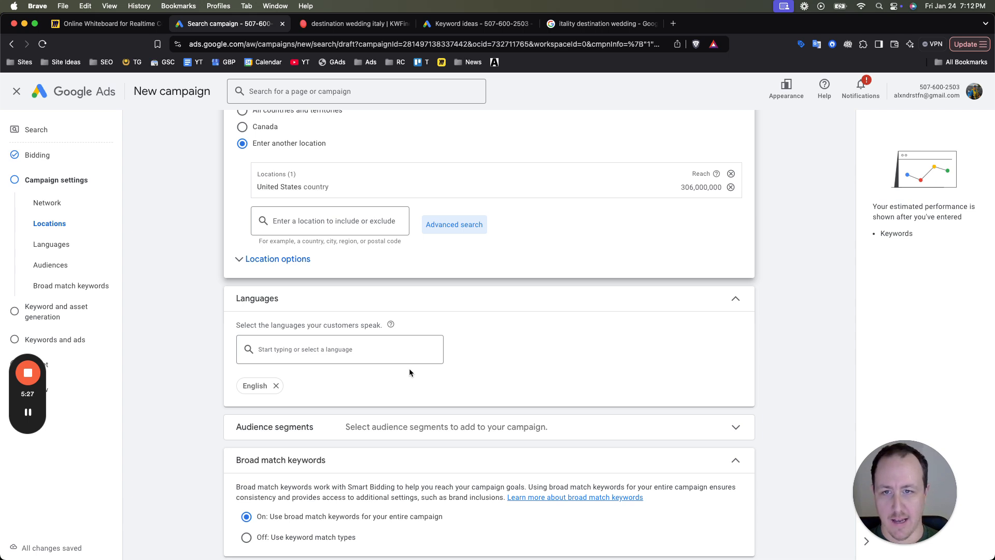
pyautogui.click(283, 259)
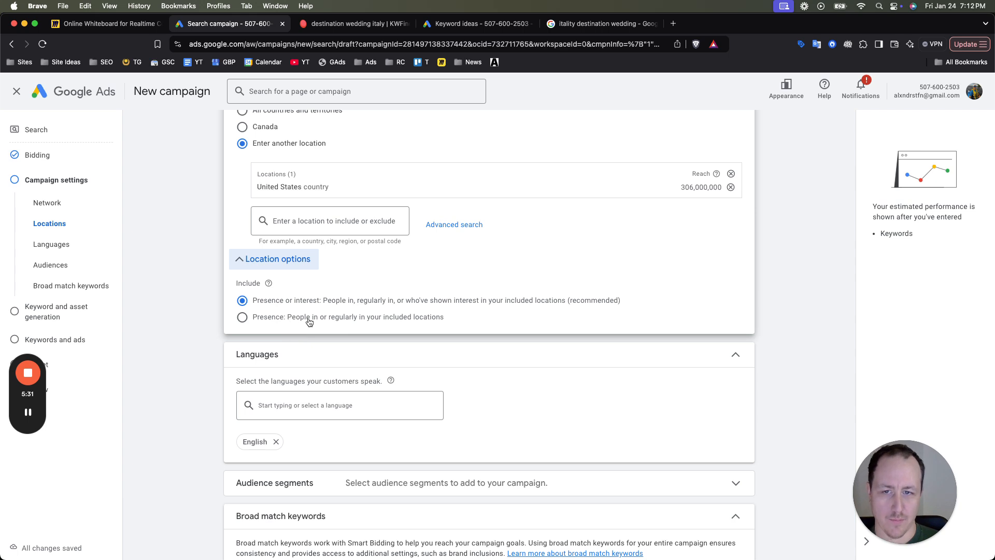
pyautogui.click(329, 319)
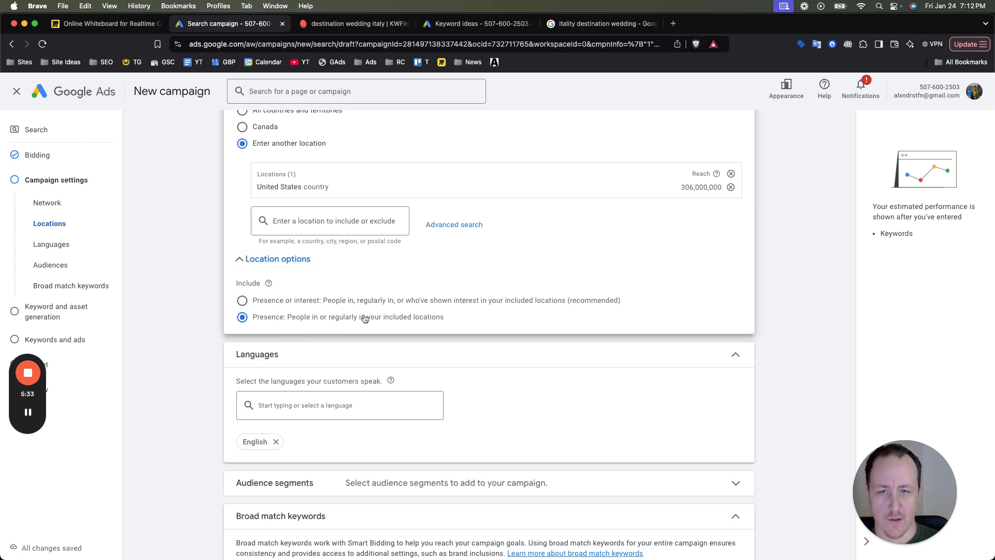
pyautogui.click(300, 265)
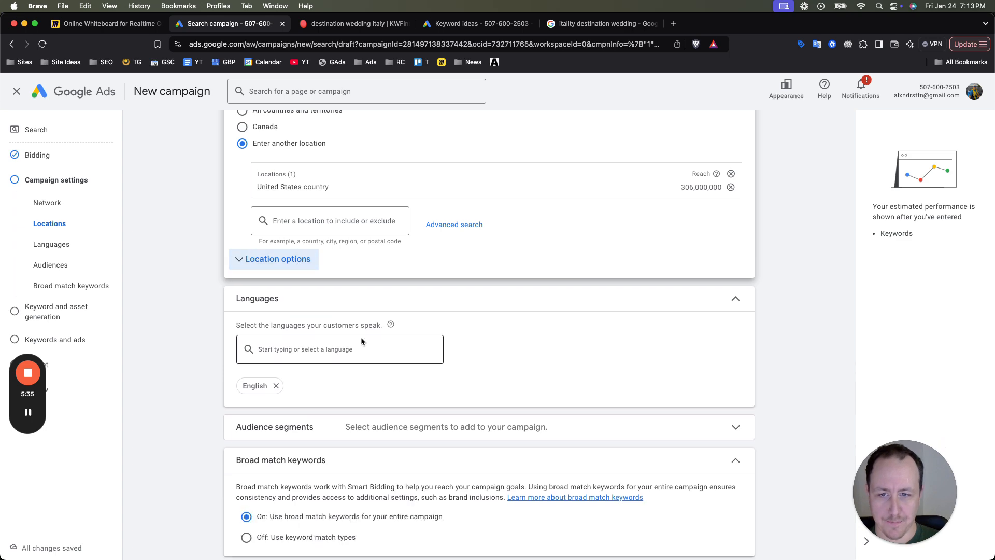
# - Set the ad rotation to "Do not optimize: Rotate ads indefinitely"
pyautogui.scroll(-3, 361, 340)
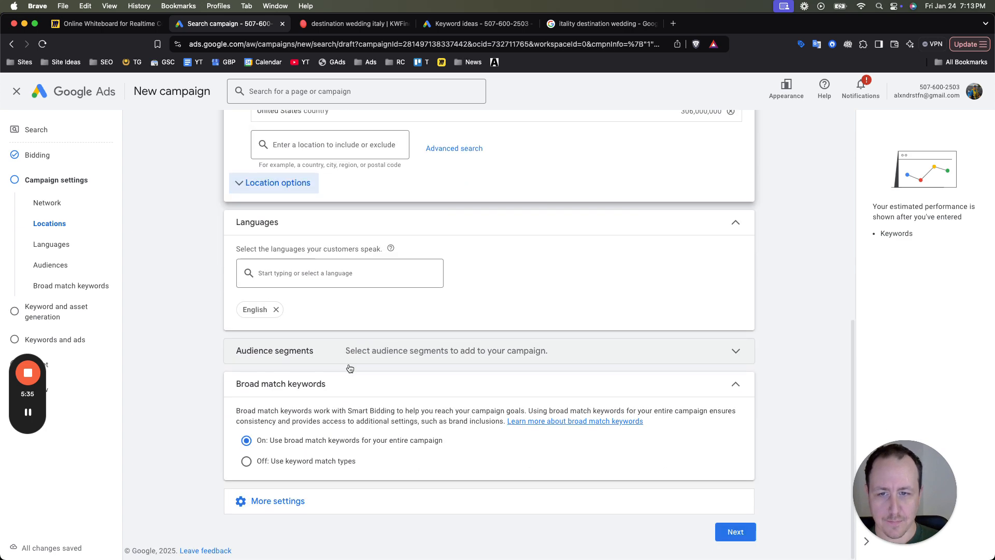
pyautogui.click(313, 513)
pyautogui.scroll(-3, 393, 456)
pyautogui.click(420, 412)
pyautogui.click(271, 435)
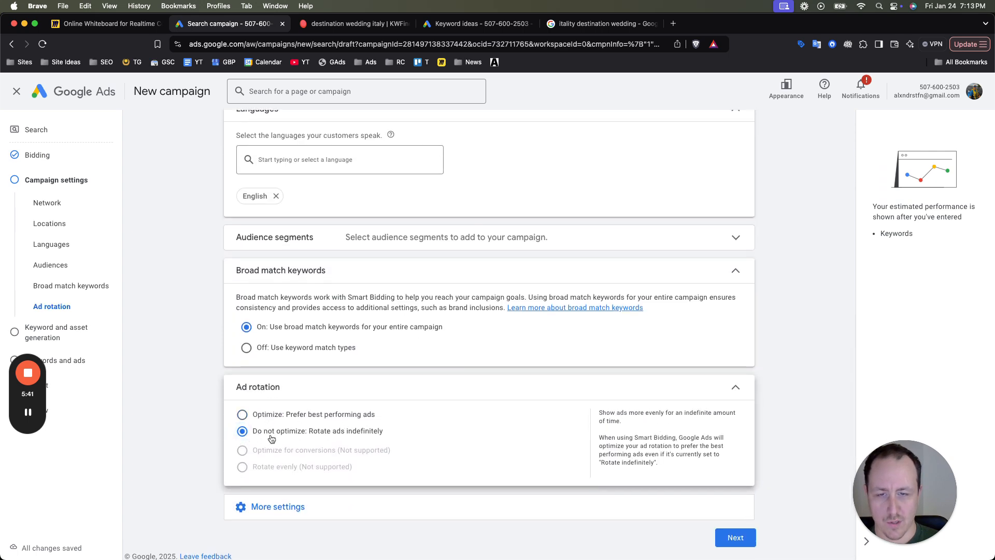
# - Set the campaign's ad schedule to run on all days from 09:00 to 23:00
pyautogui.scroll(-2, 337, 431)
pyautogui.click(325, 507)
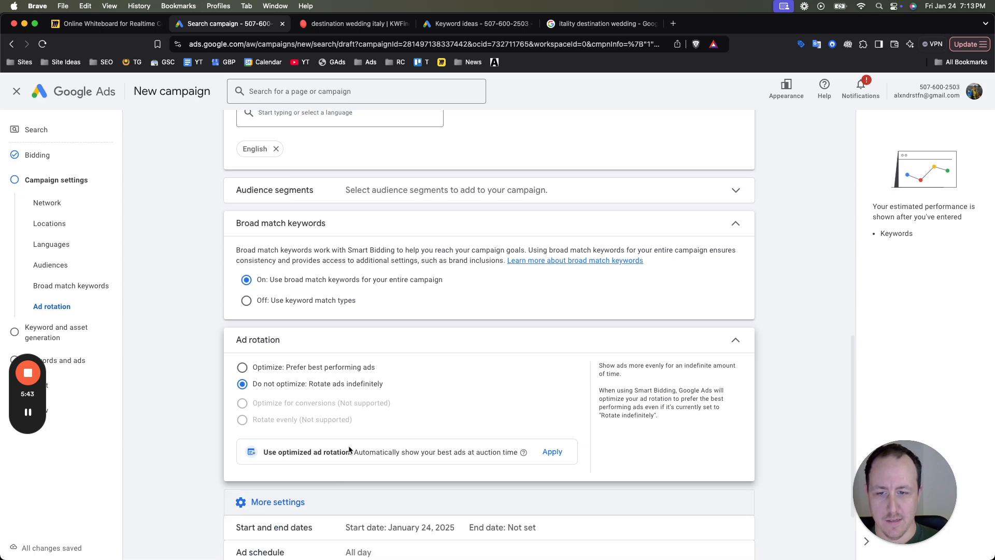
pyautogui.scroll(-2, 350, 450)
pyautogui.click(363, 455)
pyautogui.scroll(-2, 405, 394)
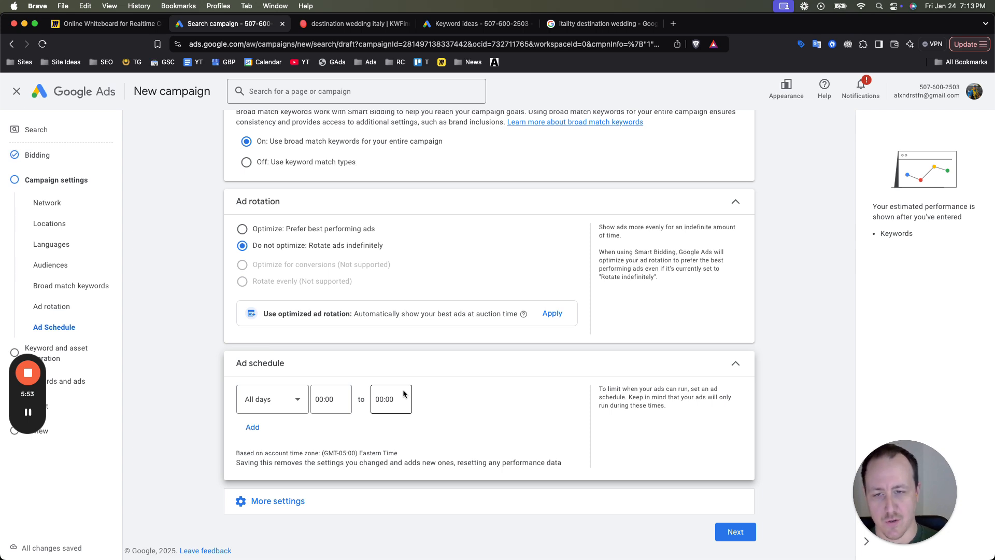
pyautogui.click(322, 397)
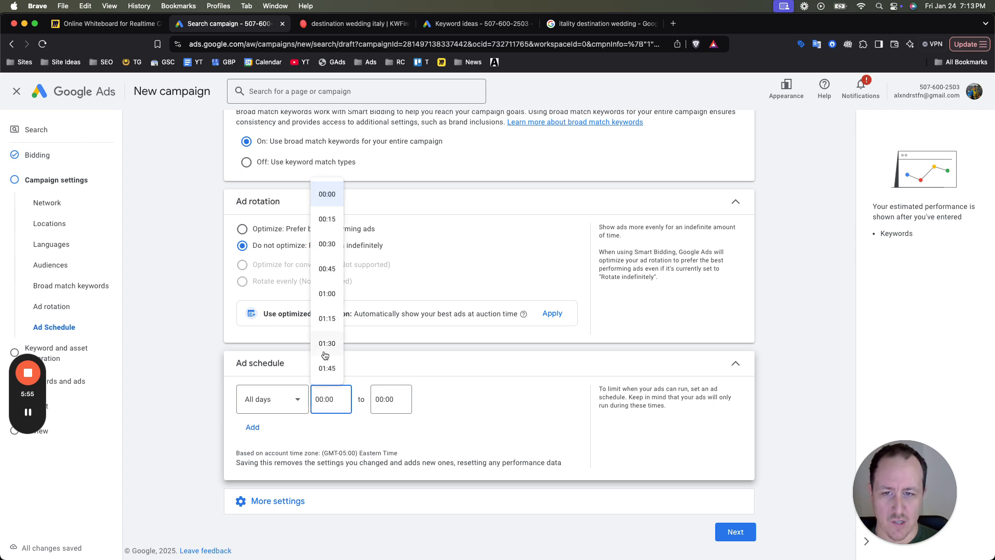
pyautogui.scroll(-15, 330, 315)
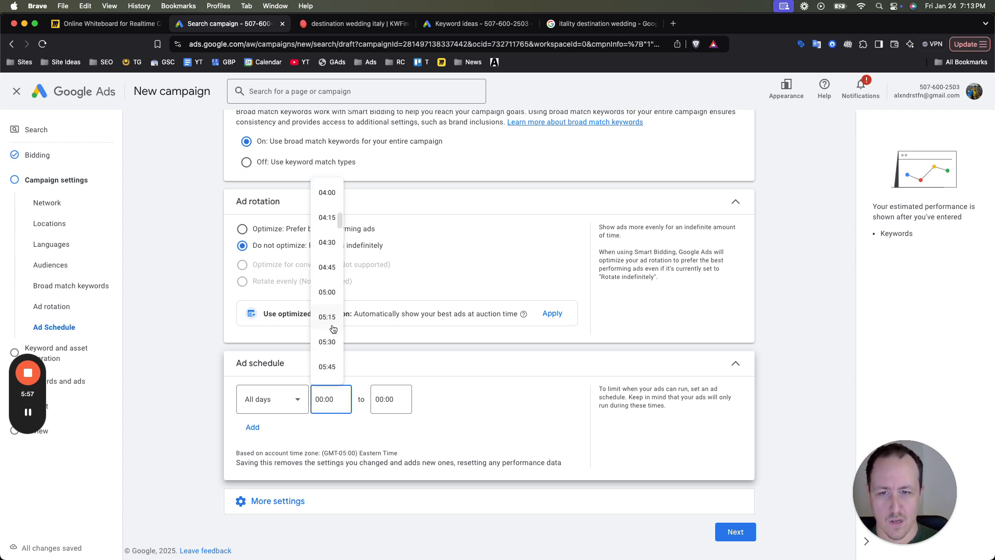
pyautogui.scroll(1, 331, 322)
pyautogui.click(329, 317)
pyautogui.click(383, 399)
pyautogui.scroll(-20, 384, 352)
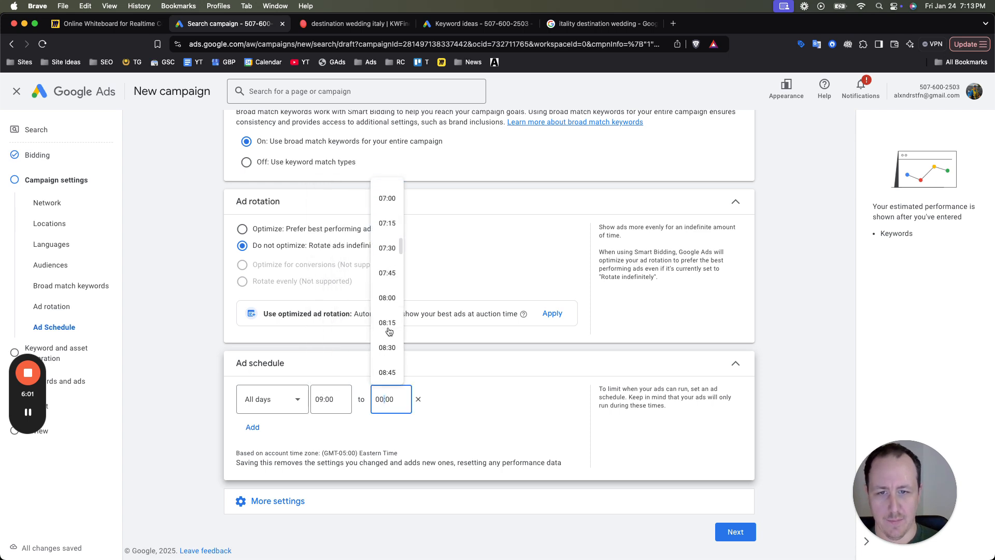
pyautogui.click(389, 340)
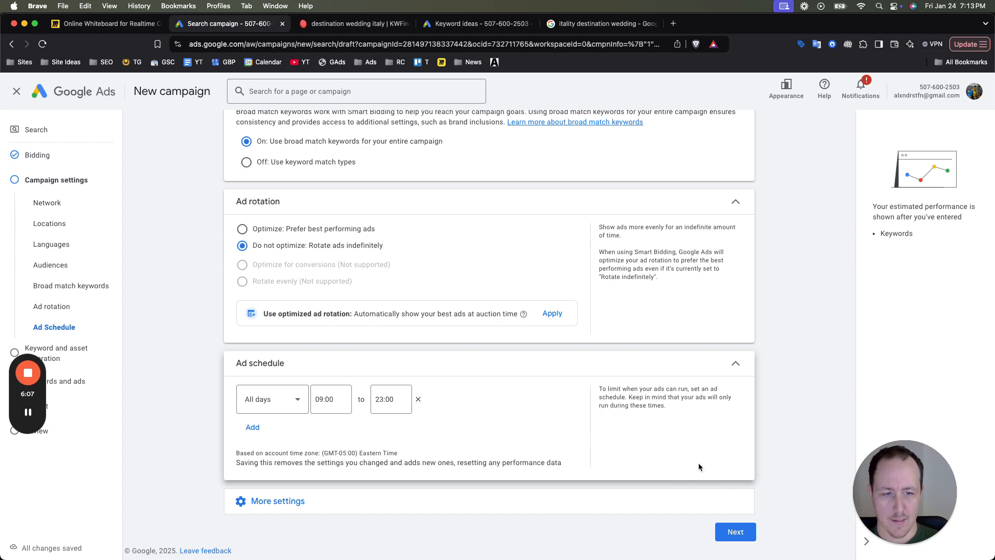
# - Continue to the ad group setup, skipping keyword and asset generation, and name the ad group "Lake Como Wedding Photograher"
pyautogui.click(724, 534)
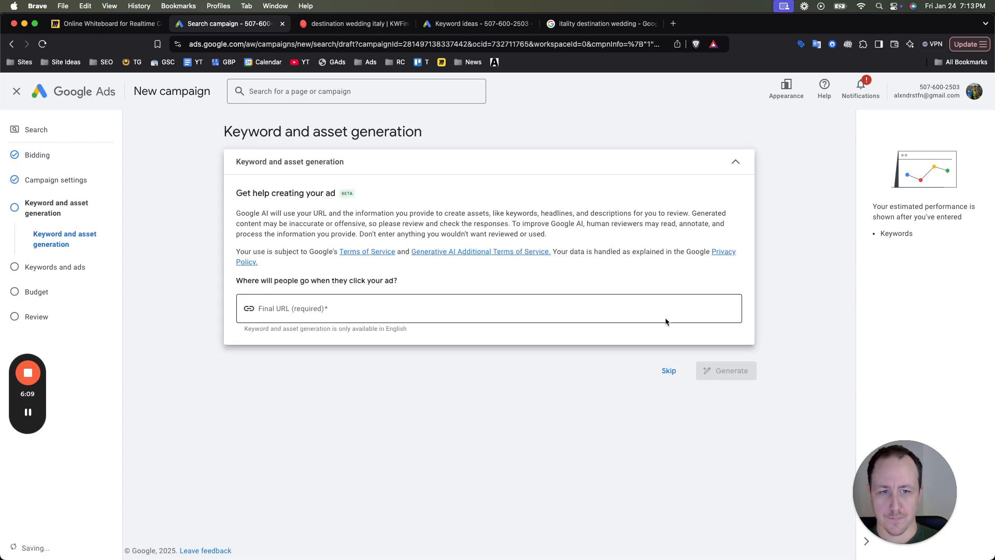
pyautogui.click(668, 370)
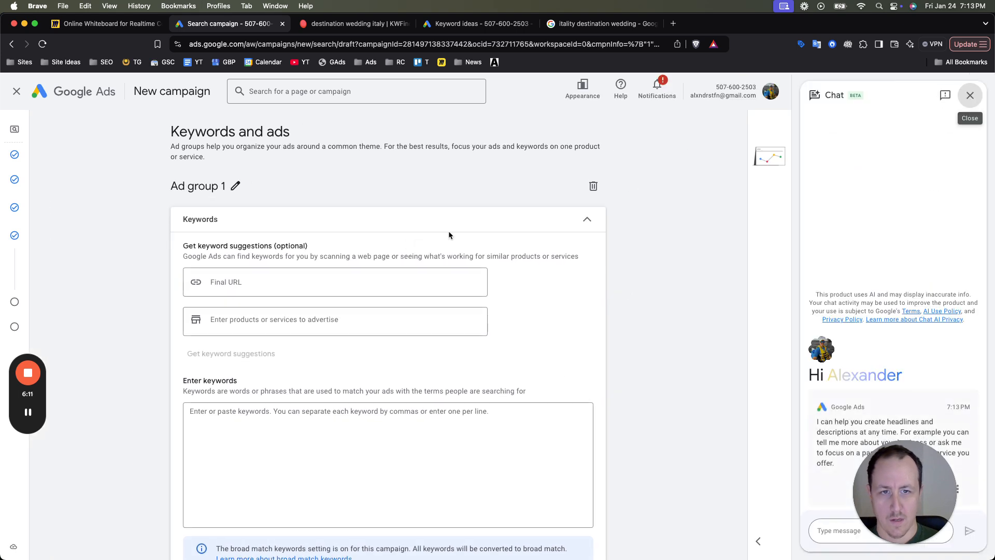
pyautogui.click(235, 186)
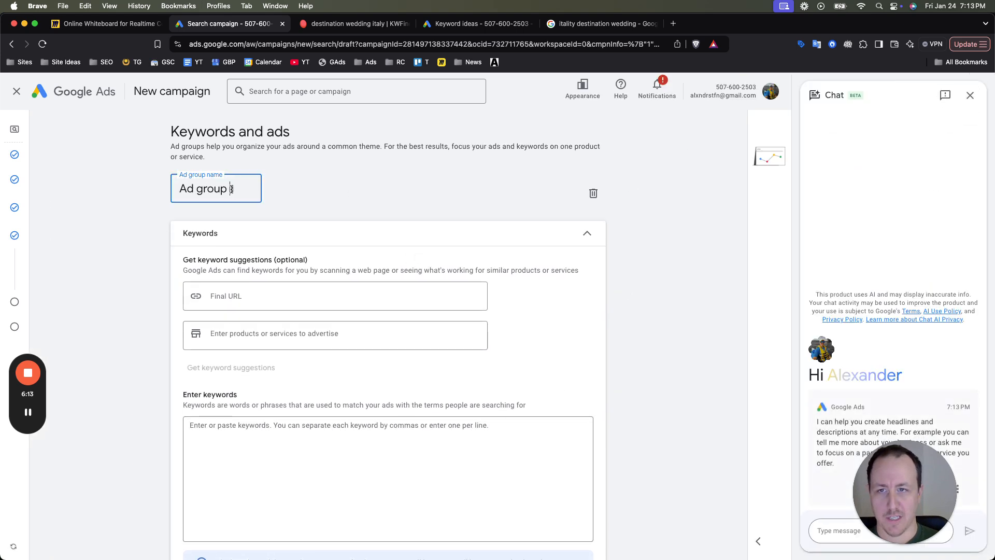
pyautogui.tripleClick(231, 189)
pyautogui.write('Lake Como Wedding Photograher')
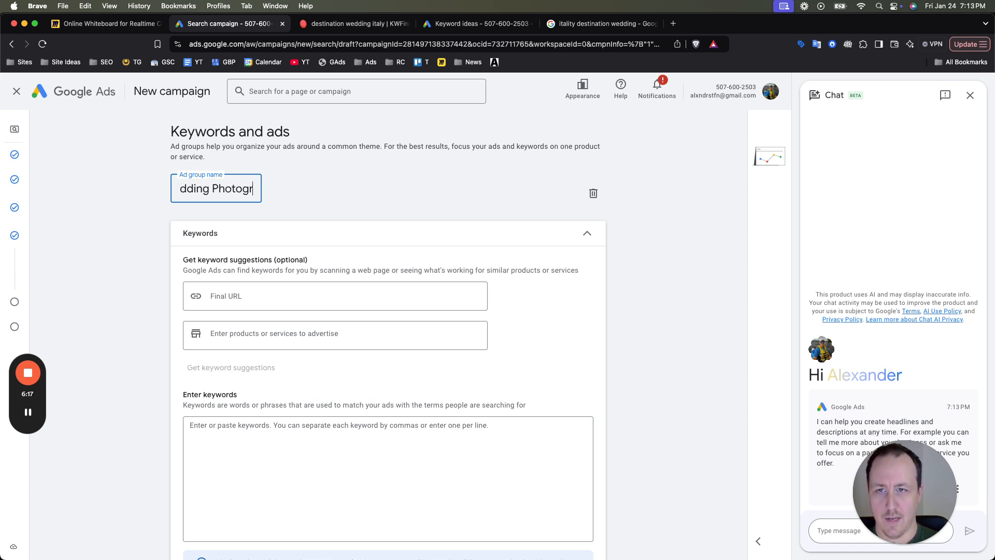
pyautogui.click(694, 260)
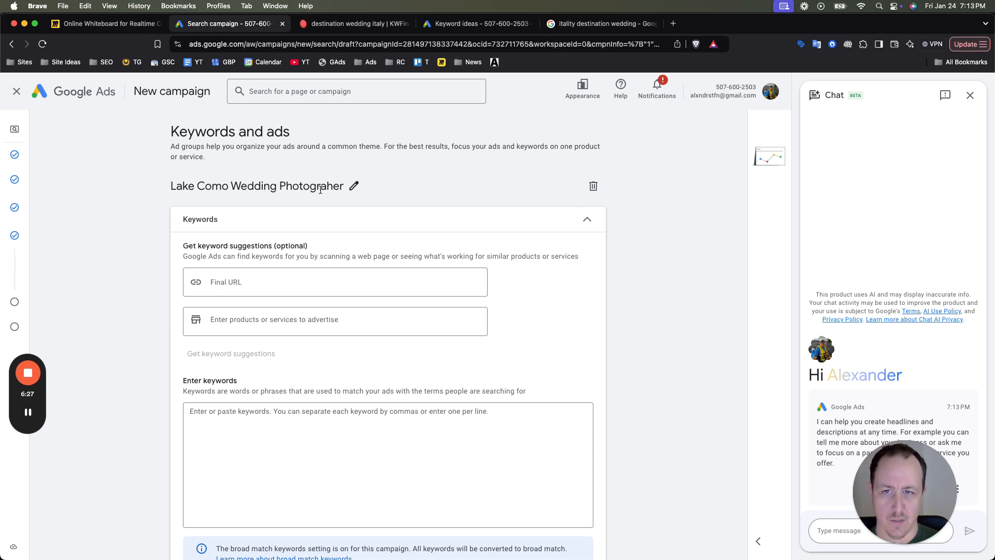
# - Correct the misspelled ad group name to "Lake Como Wedding Photographer"
pyautogui.click(352, 188)
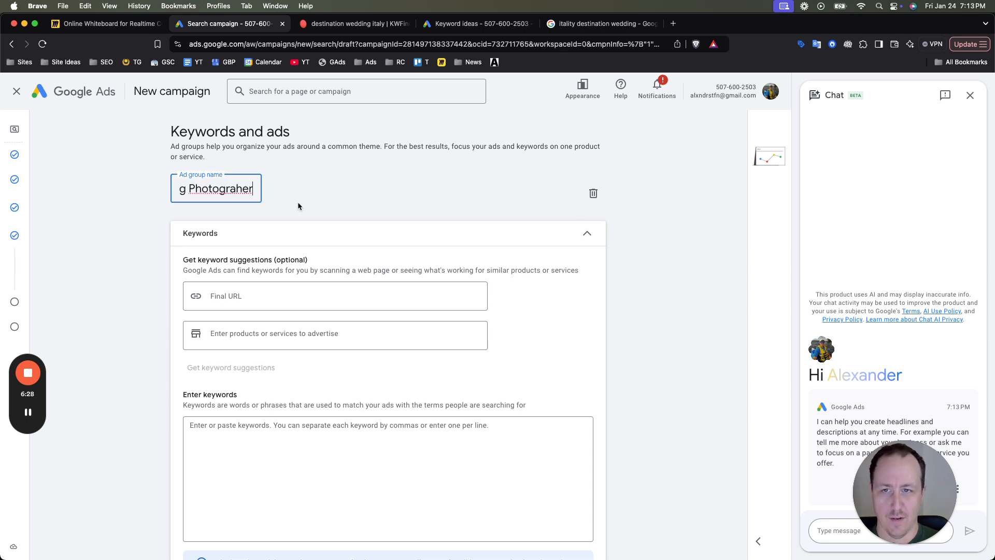
pyautogui.doubleClick(238, 188)
pyautogui.press('Right')
pyautogui.click(242, 189)
pyautogui.press('BackSpace')
pyautogui.write('ph')
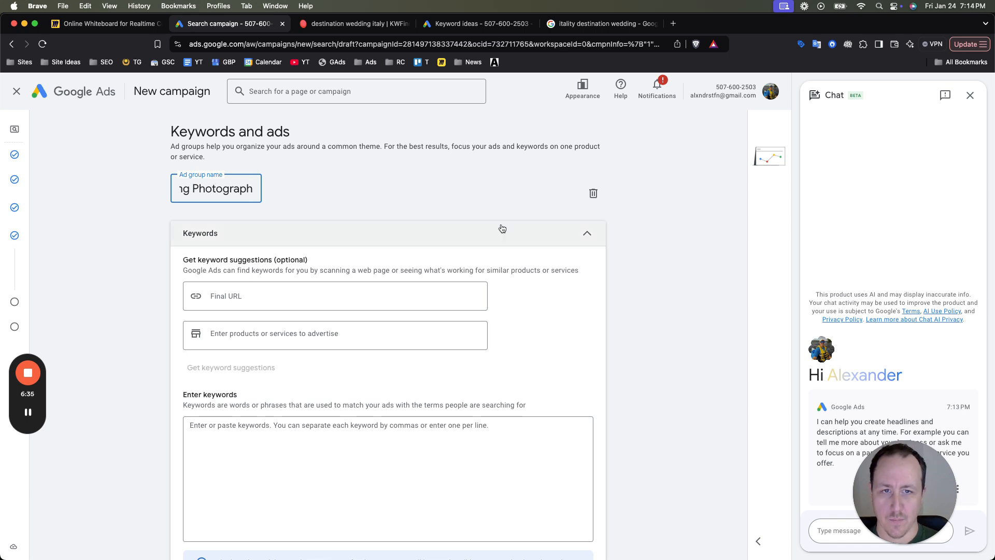
pyautogui.click(625, 239)
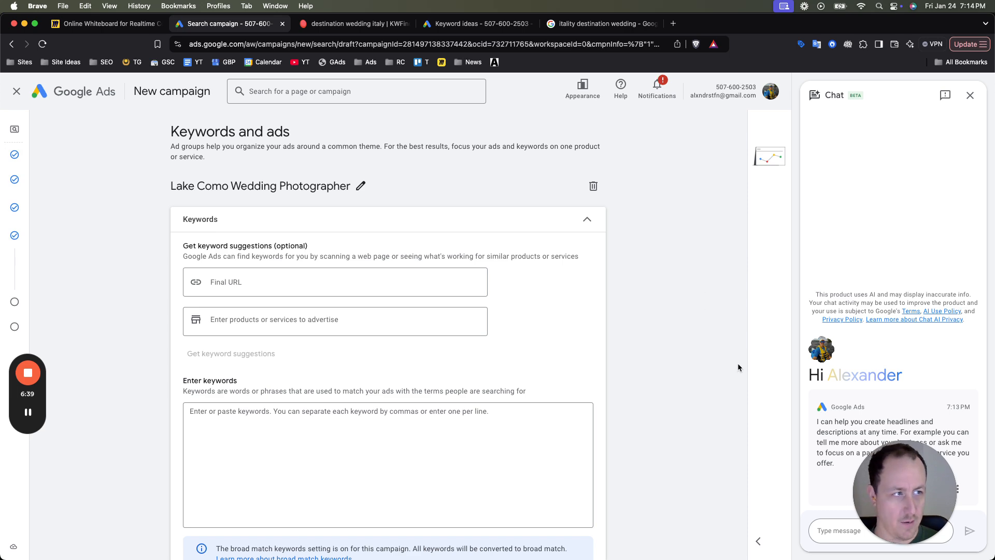
# - Switch to Keyword Planner and start a fresh "Discover new keywords" search
pyautogui.scroll(-3, 311, 311)
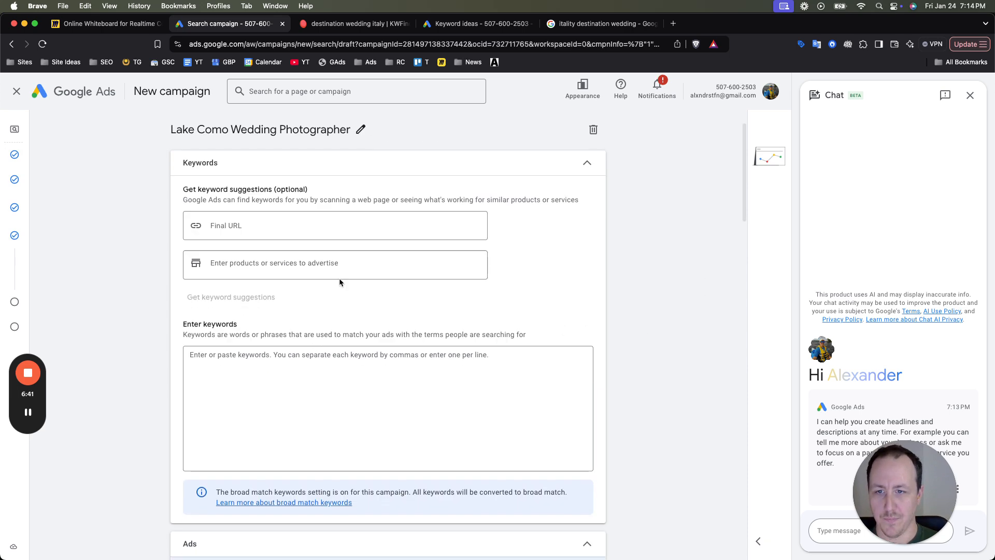
pyautogui.click(345, 396)
pyautogui.click(448, 27)
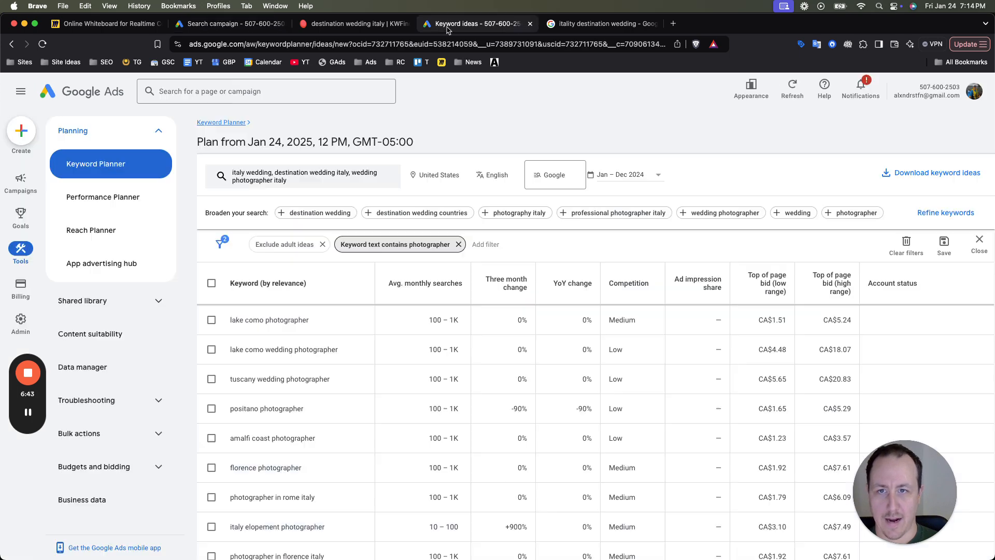
pyautogui.click(30, 261)
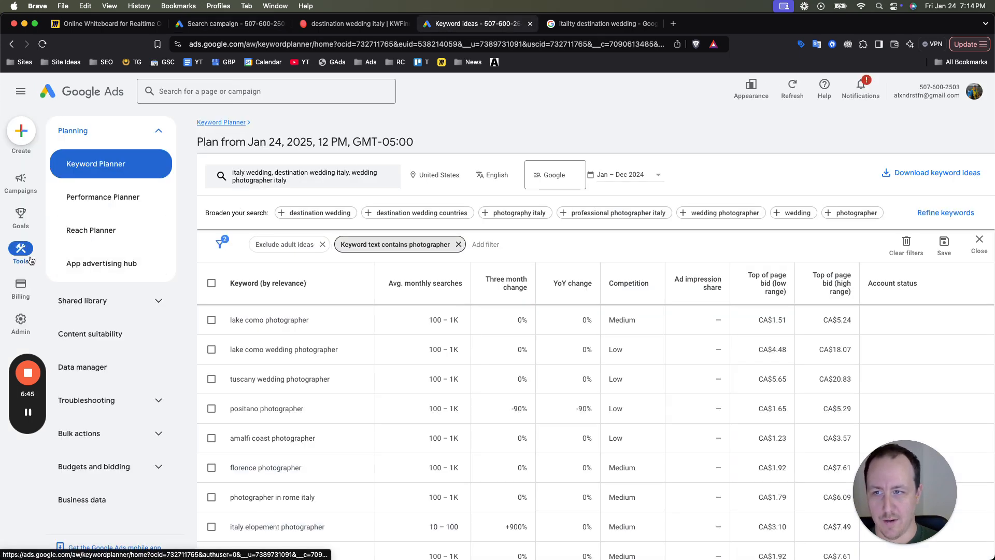
pyautogui.click(21, 182)
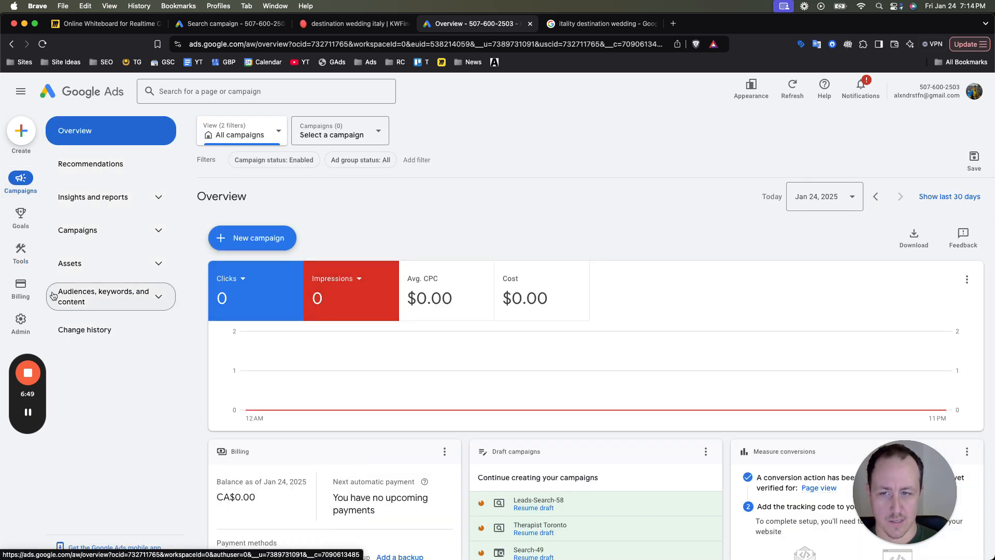
pyautogui.click(15, 257)
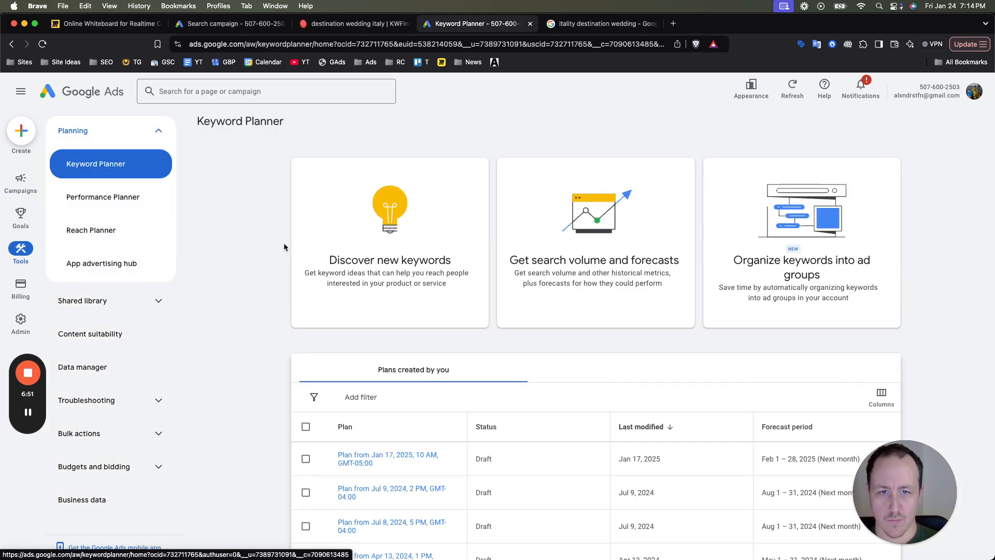
pyautogui.click(393, 254)
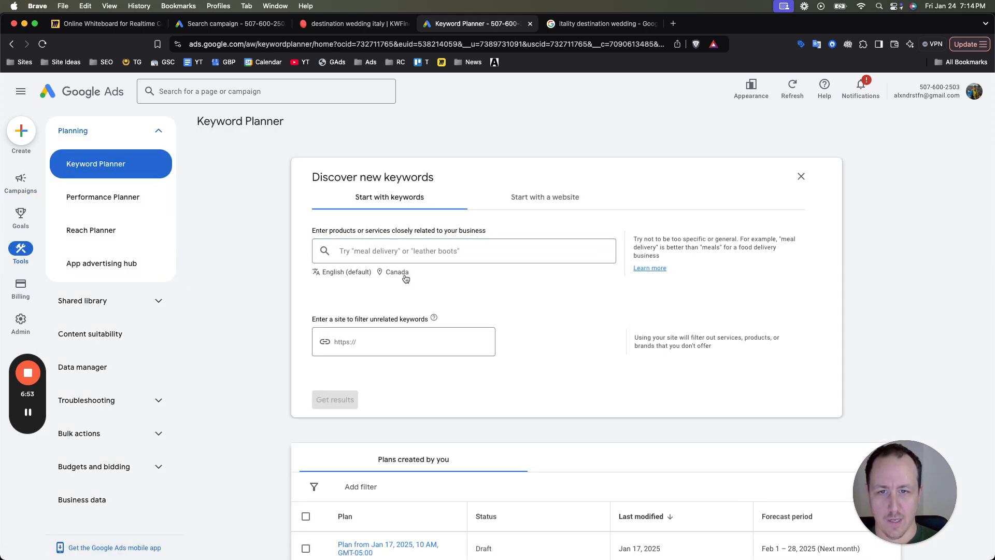
# - Set the keyword search's target location to the country United States and save it
pyautogui.click(433, 278)
pyautogui.click(486, 282)
pyautogui.click(426, 223)
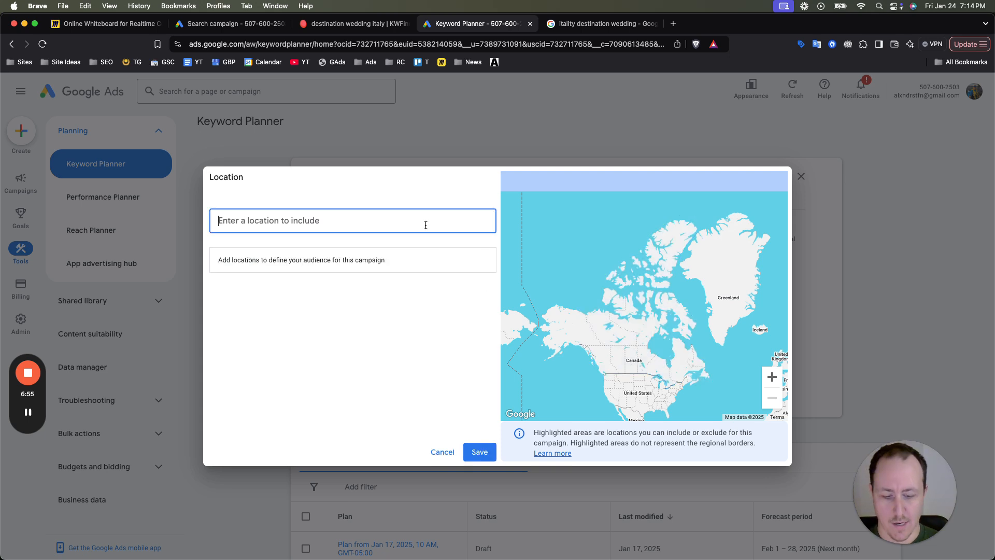
pyautogui.write('united')
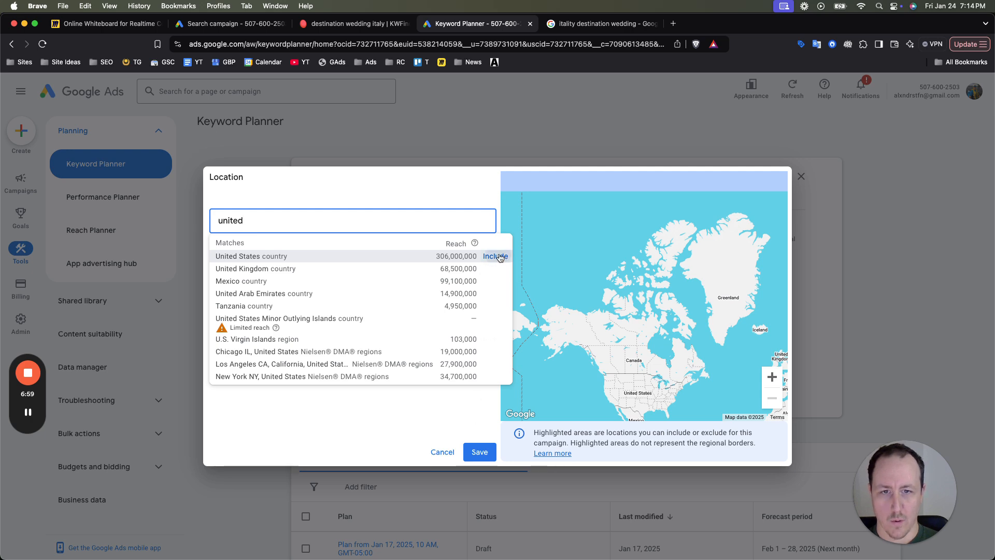
pyautogui.click(494, 257)
pyautogui.click(479, 452)
# - Get keyword ideas for "lake como wedding photographer"
pyautogui.click(454, 249)
pyautogui.write('lake como w')
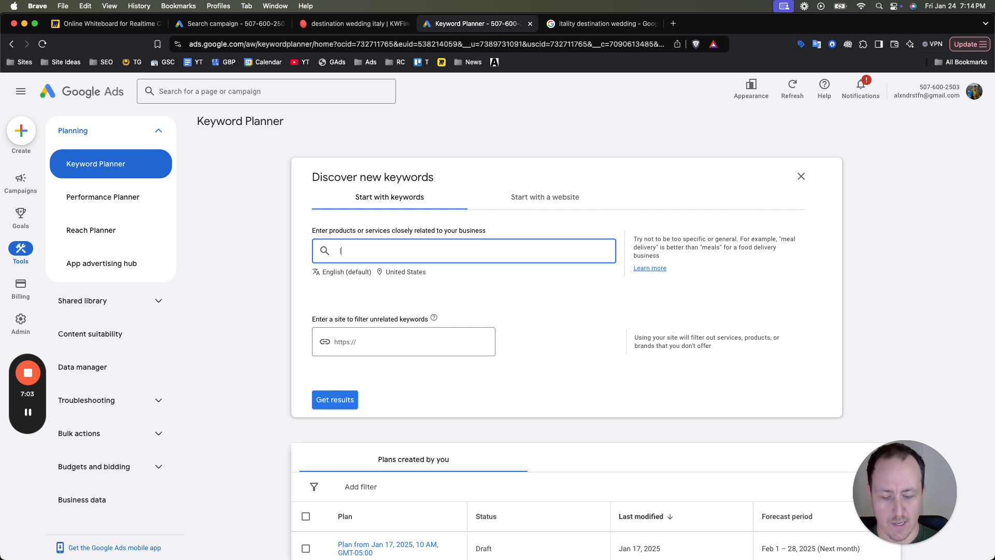
pyautogui.write('edding photograhe')
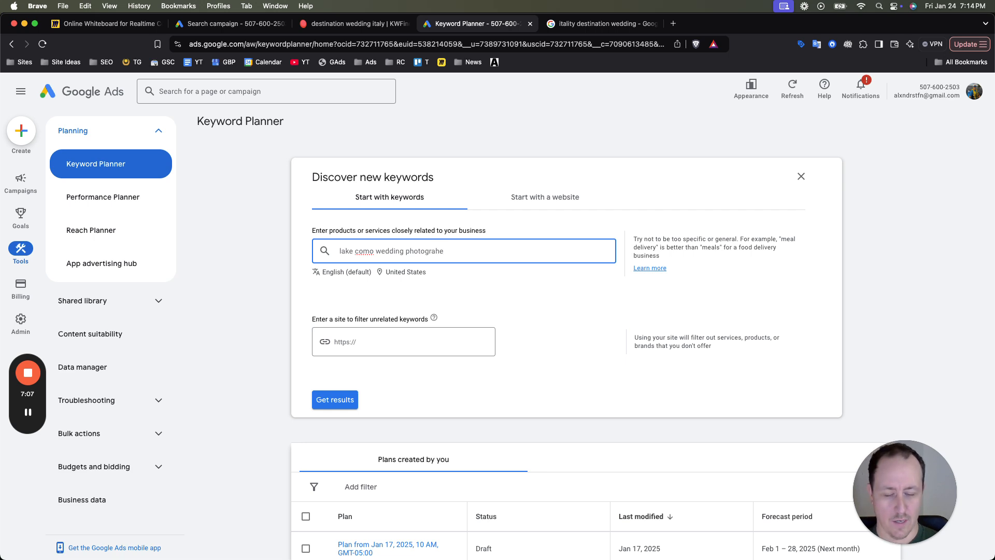
pyautogui.write('rher')
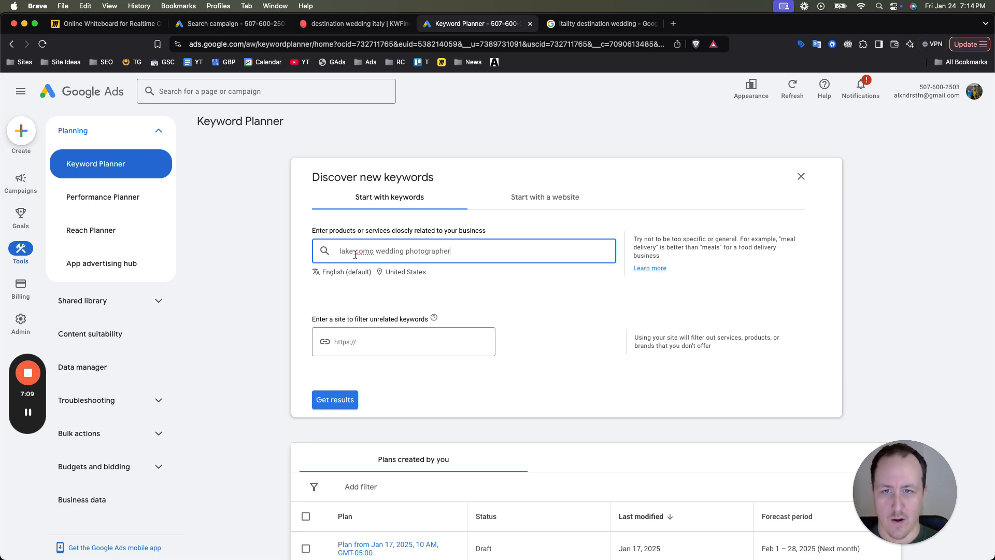
pyautogui.moveTo(373, 254); pyautogui.dragTo(339, 252)
pyautogui.click(390, 251)
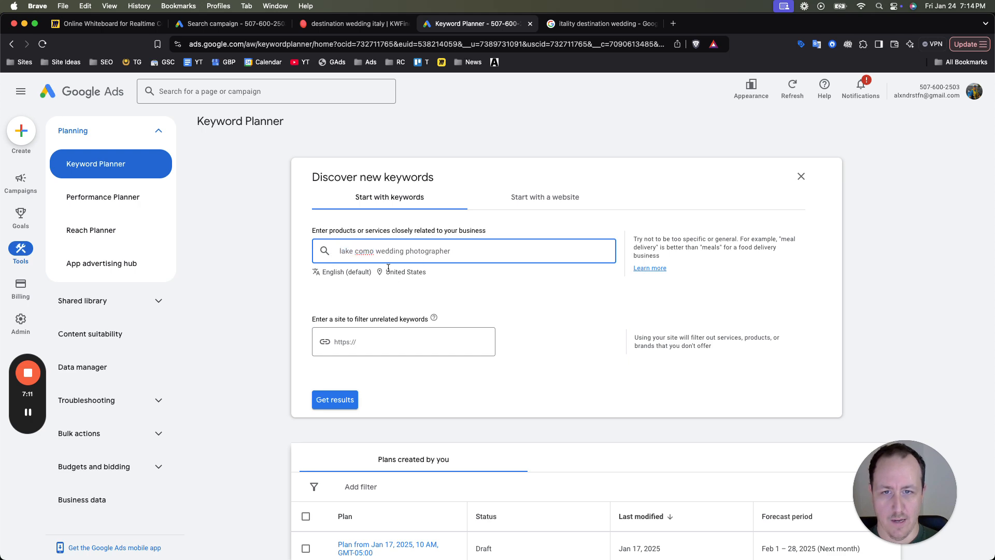
pyautogui.click(337, 399)
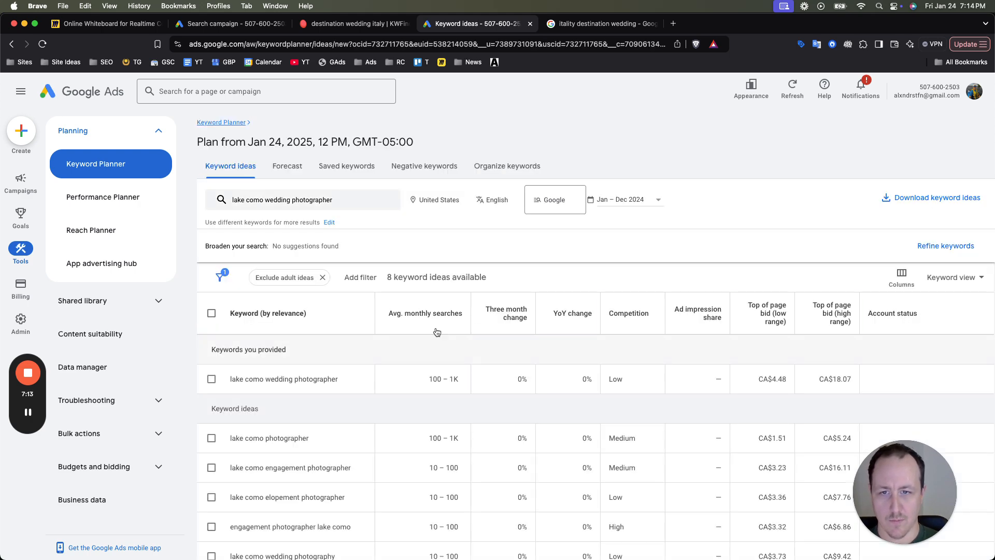
# - Examine the Lake Como keyword ideas, comparing their monthly searches, competition and top-of-page bid ranges
pyautogui.scroll(-1, 444, 362)
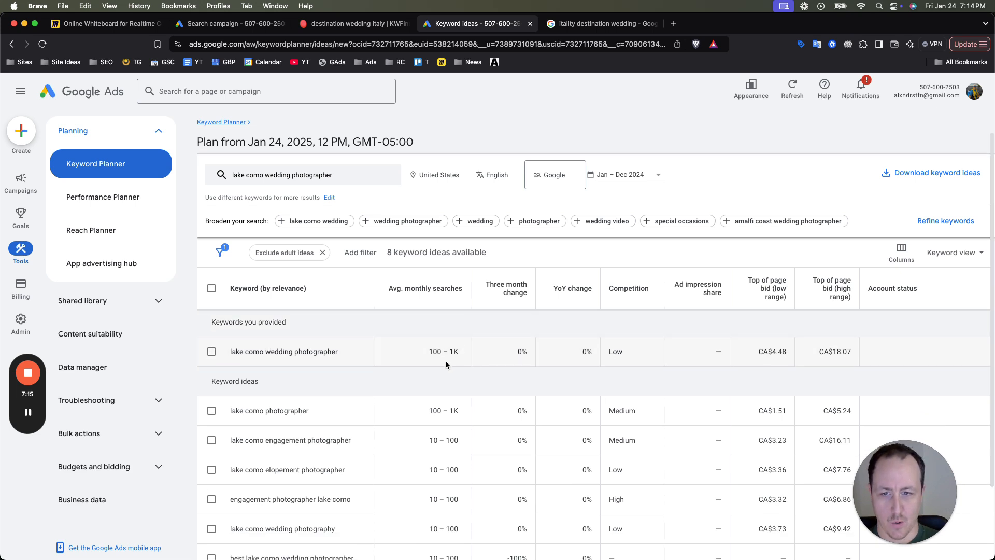
pyautogui.scroll(-2, 394, 379)
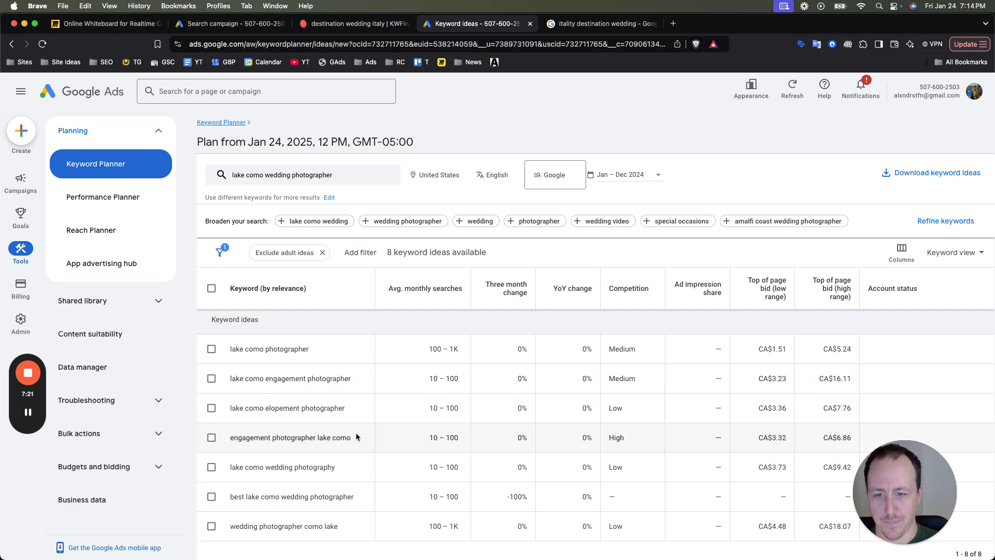
pyautogui.scroll(-1, 356, 432)
pyautogui.scroll(2, 346, 447)
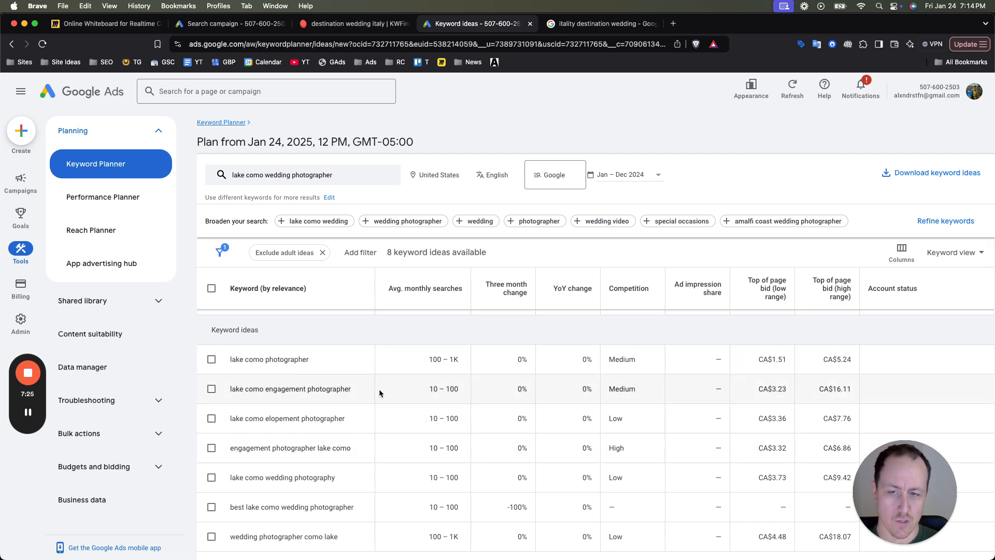
pyautogui.moveTo(254, 390); pyautogui.dragTo(330, 390)
pyautogui.click(331, 390)
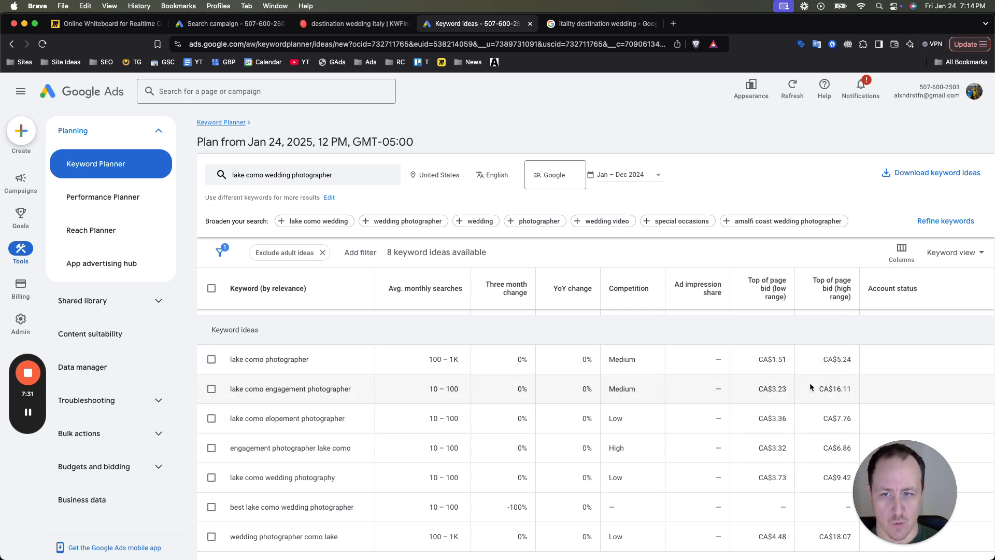
pyautogui.scroll(2, 468, 387)
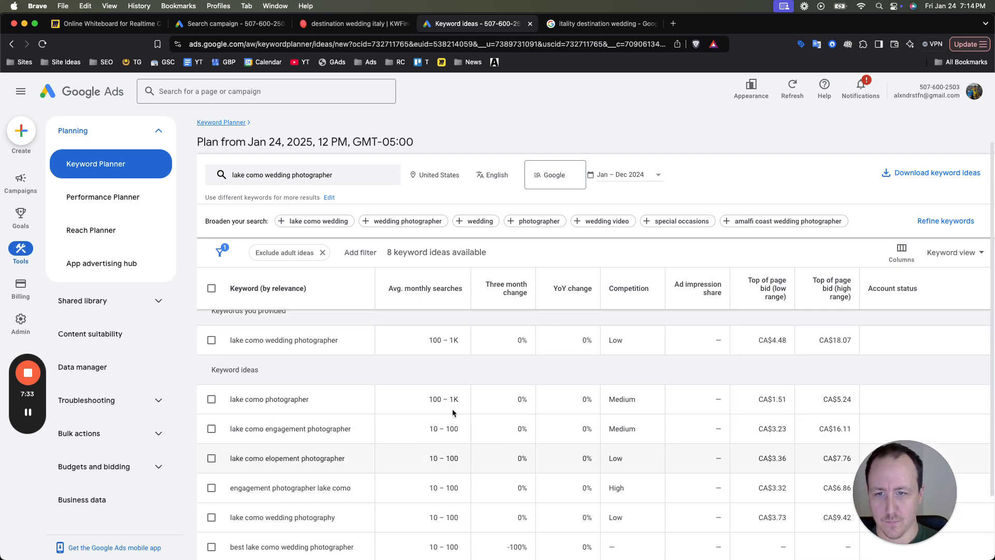
pyautogui.scroll(-1, 468, 387)
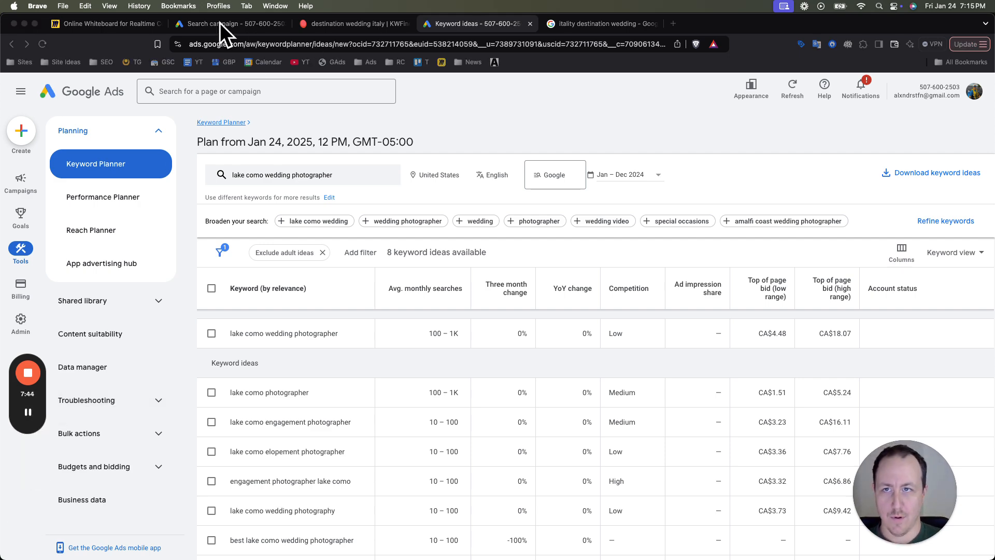
# - Return to the Search campaign draft and enter "lake como wedding photographer" as a keyword on two separate lines
pyautogui.click(293, 25)
pyautogui.write('lake como wedding ')
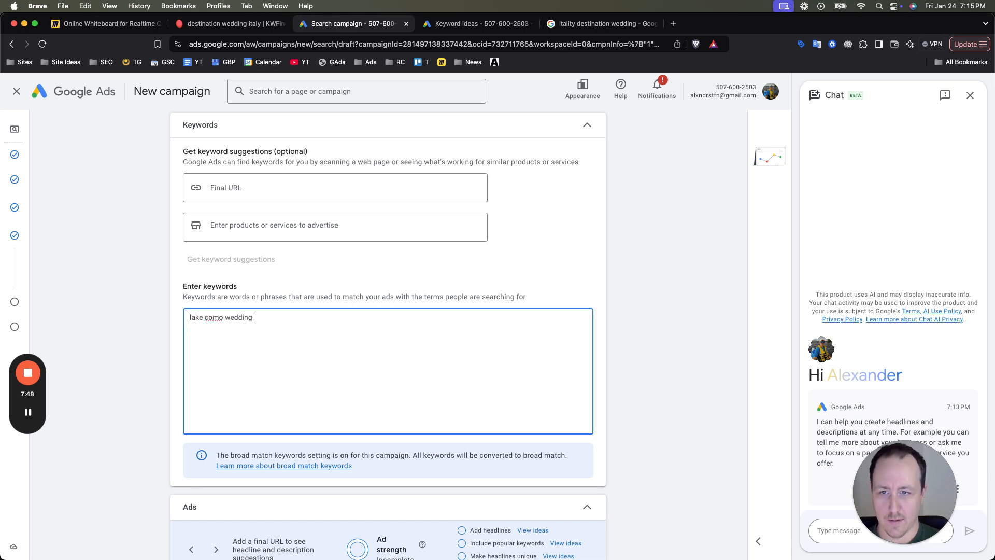
pyautogui.write('photographer')
pyautogui.press('super+a')
pyautogui.press('super+c')
pyautogui.press('Right')
pyautogui.press('Return')
pyautogui.press('super+v')
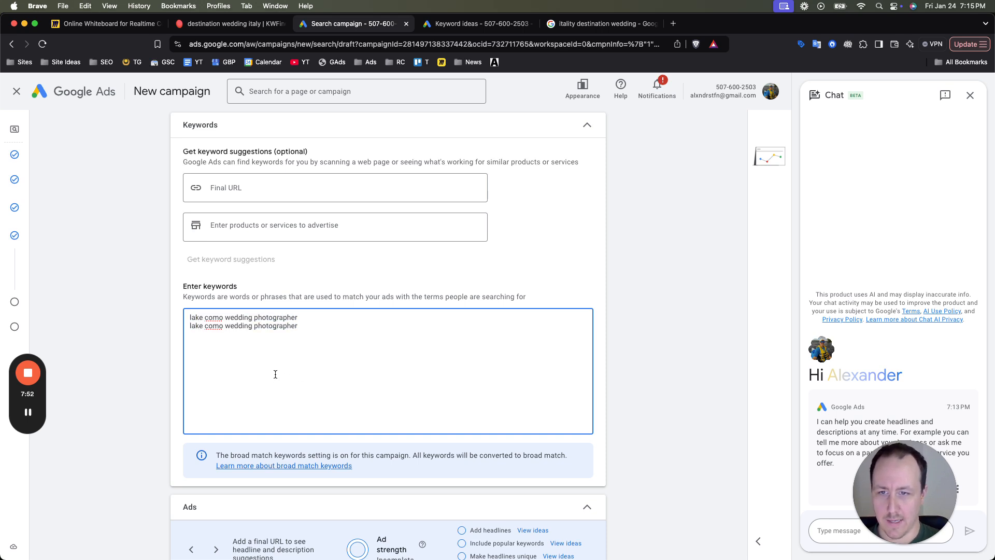
# - Change the second keyword to "lake como wedding photography" and enclose both keywords in square brackets for exact match
pyautogui.moveTo(291, 325); pyautogui.dragTo(317, 324)
pyautogui.write('y')
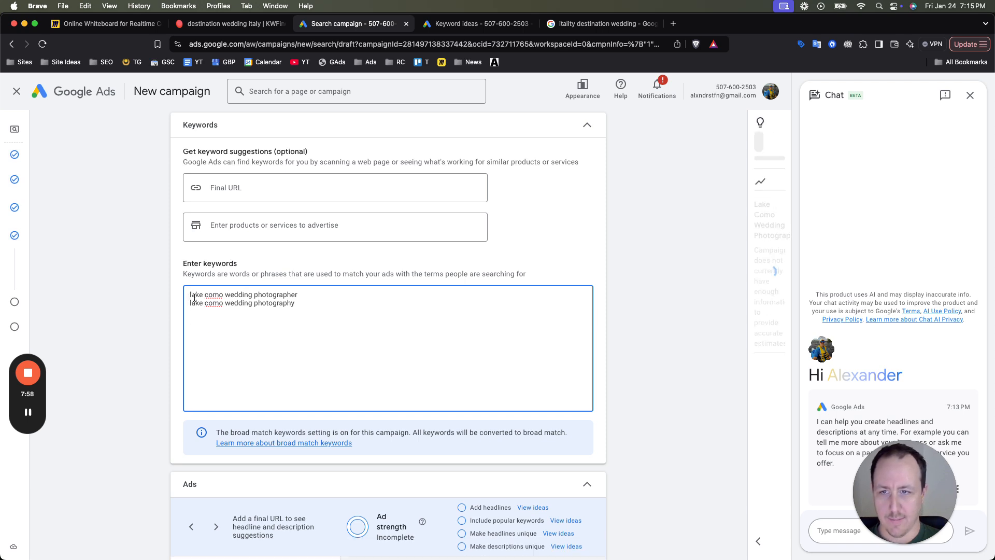
pyautogui.write('[')
pyautogui.press('super+a')
pyautogui.press('Right')
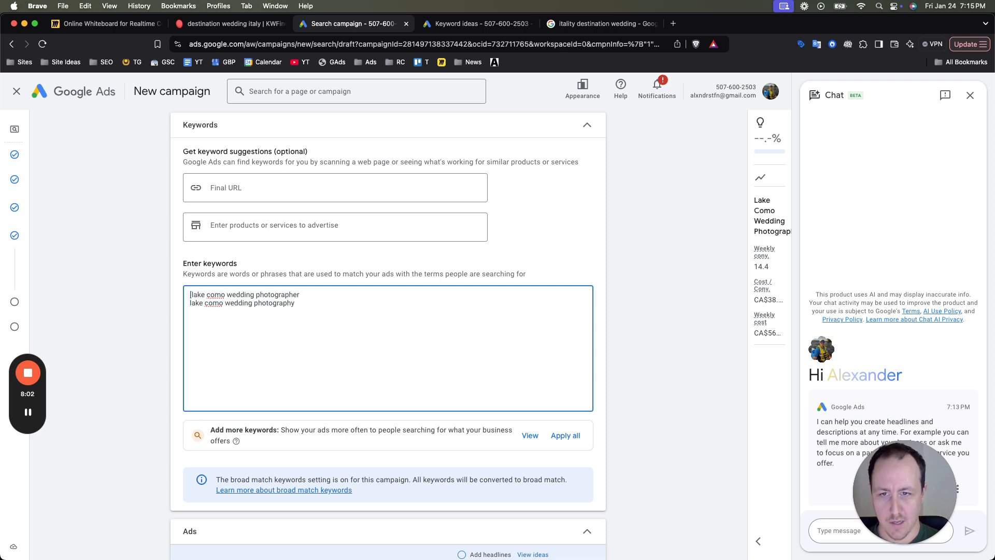
pyautogui.click(337, 294)
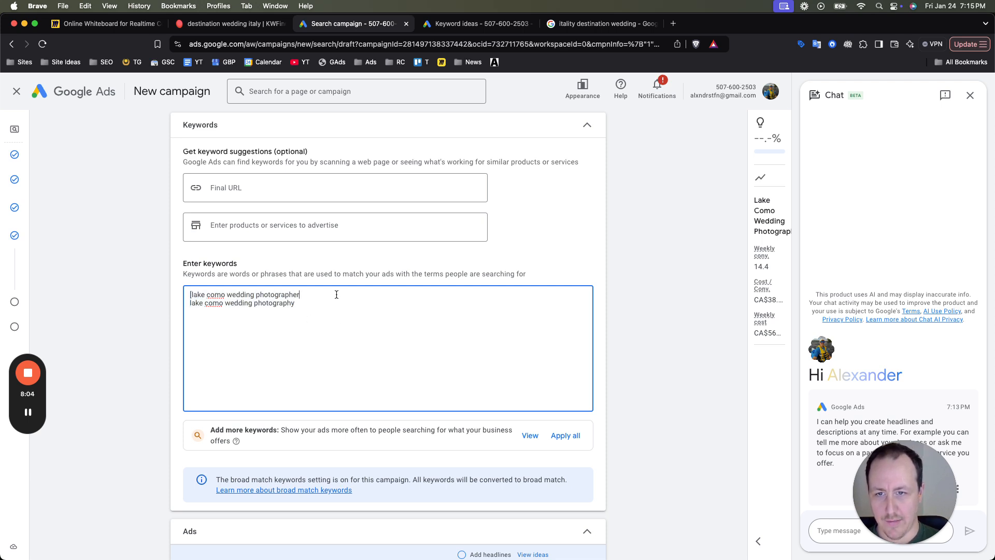
pyautogui.write('] ')
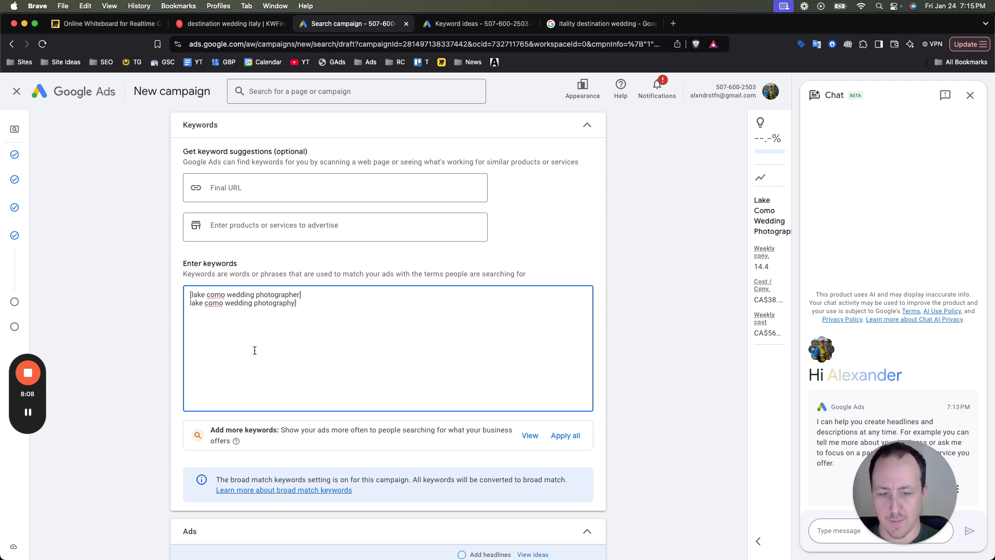
pyautogui.write('[')
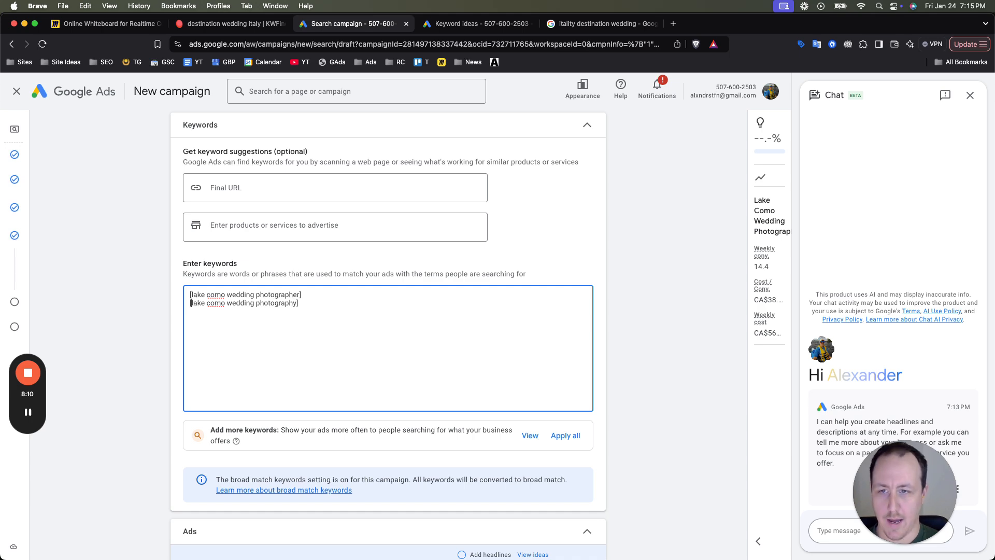
pyautogui.click(146, 340)
pyautogui.scroll(-6, 147, 339)
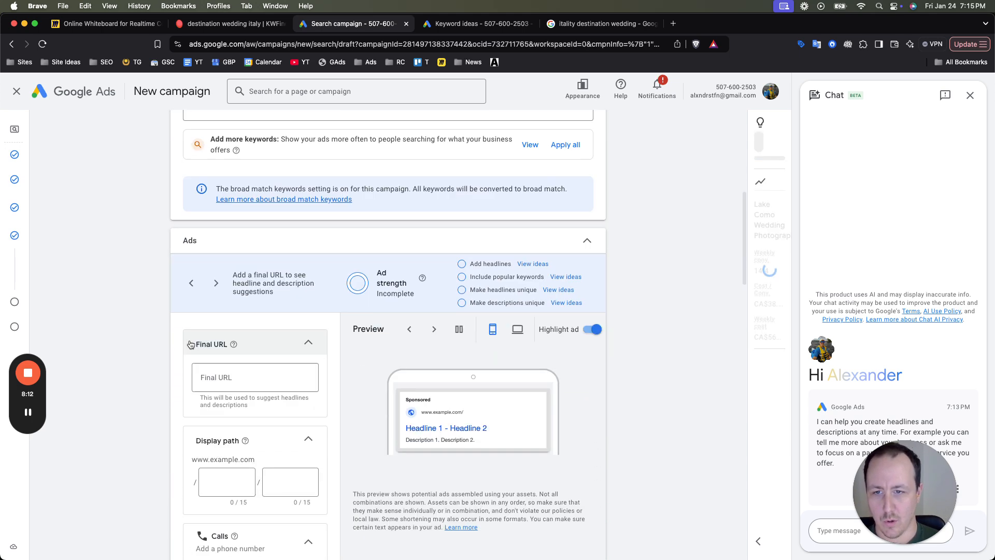
pyautogui.scroll(-2, 237, 365)
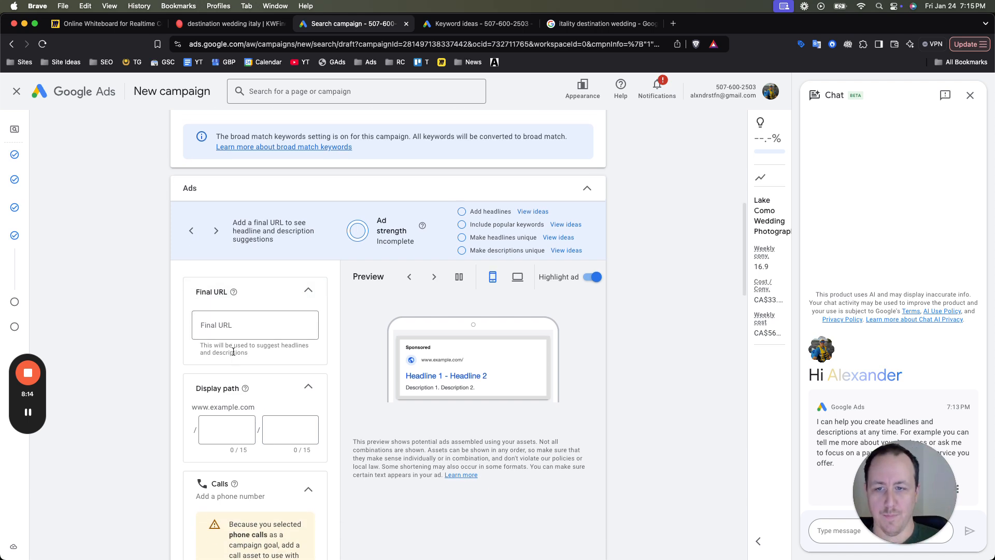
pyautogui.click(222, 288)
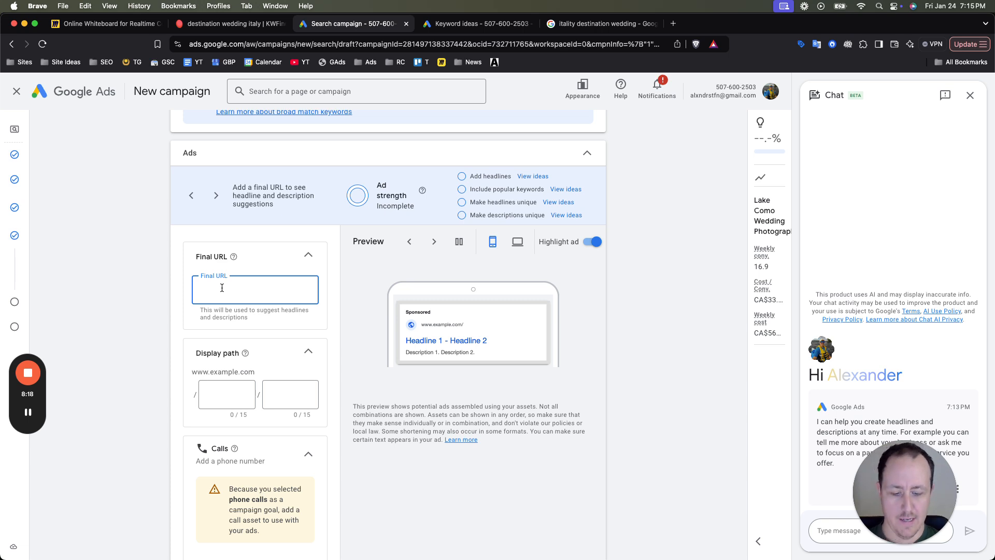
pyautogui.write('la')
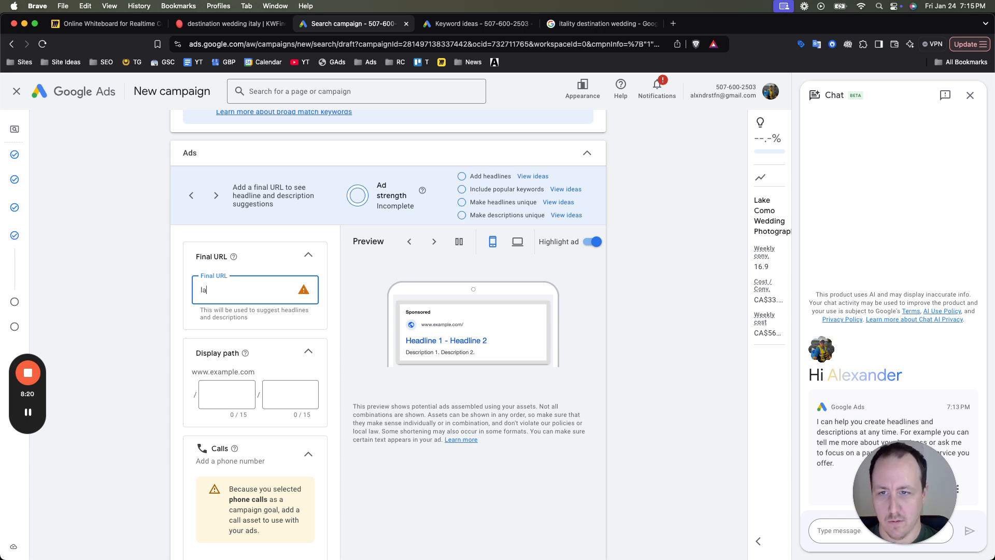
pyautogui.write('kecomophographer.com')
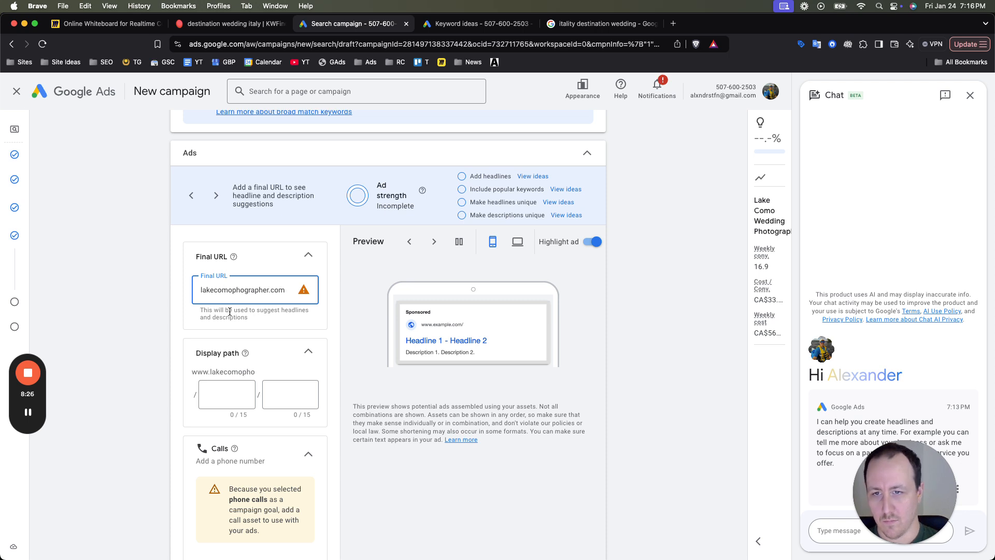
pyautogui.click(243, 289)
pyautogui.write('to')
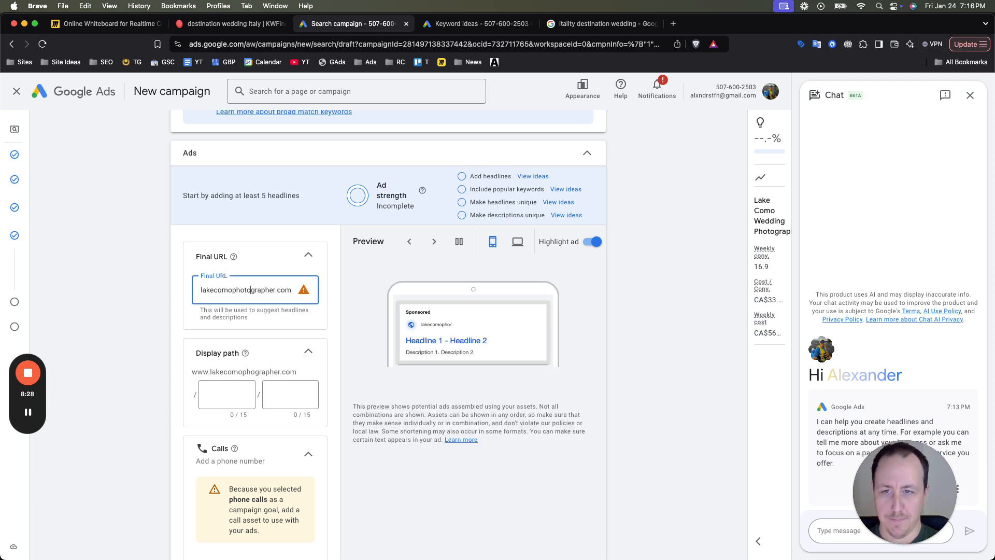
pyautogui.press('super+a')
pyautogui.press('Left')
pyautogui.write('https://')
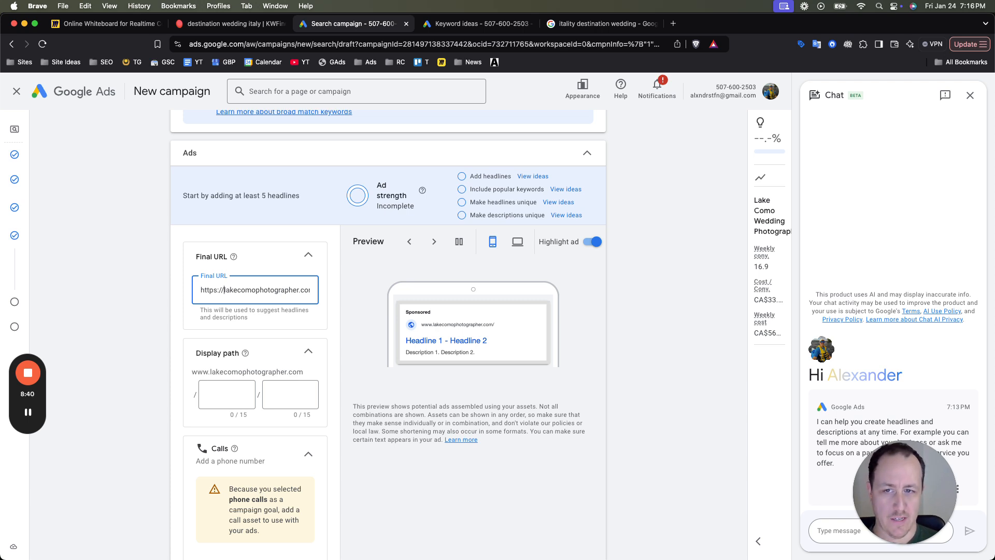
pyautogui.moveTo(247, 290); pyautogui.dragTo(309, 289)
pyautogui.click(268, 288)
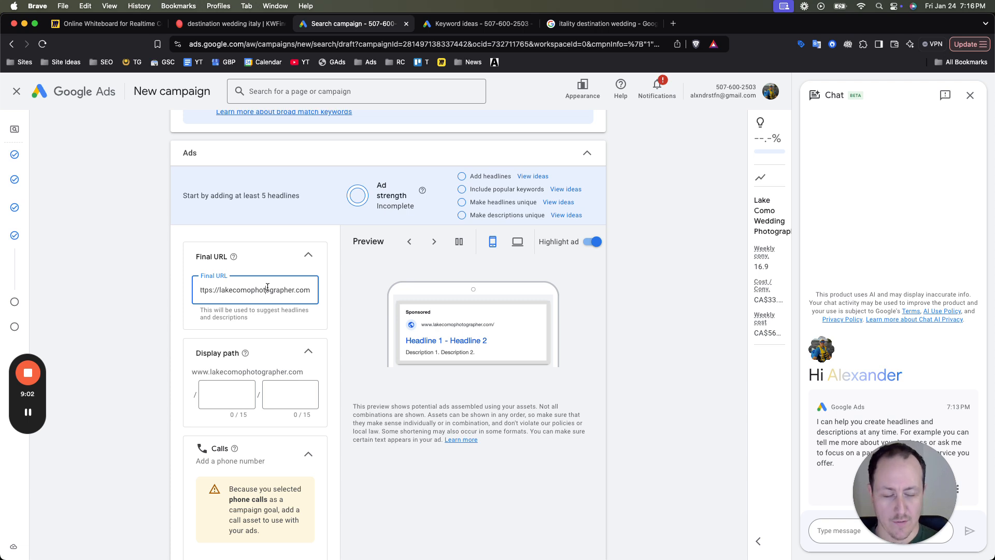
pyautogui.tripleClick(240, 290)
pyautogui.click(246, 290)
pyautogui.tripleClick(254, 291)
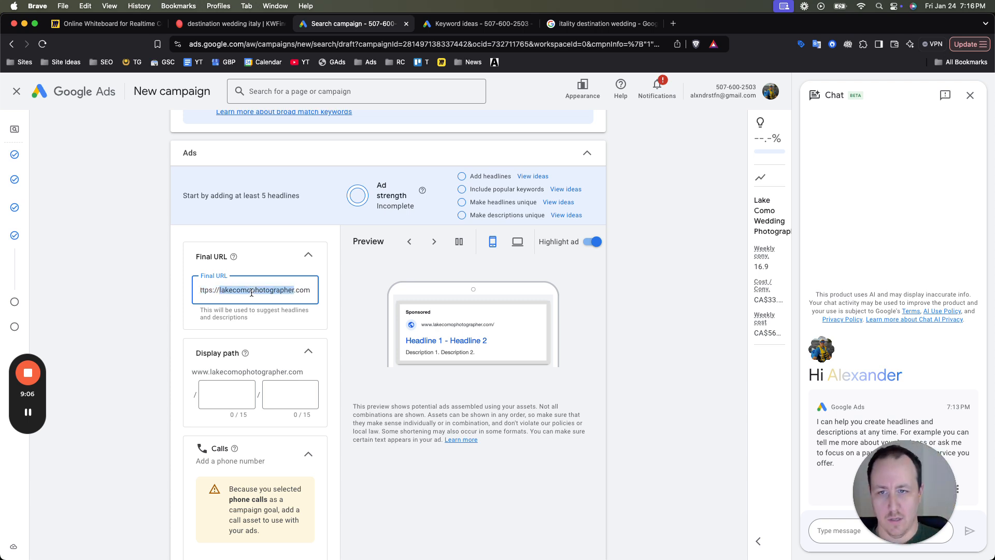
pyautogui.click(259, 292)
pyautogui.tripleClick(259, 291)
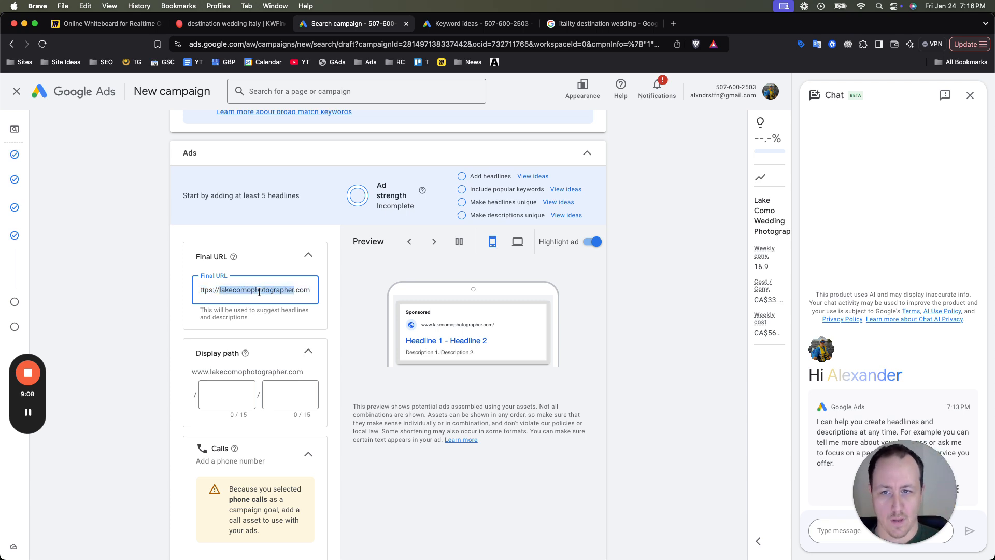
pyautogui.click(272, 293)
pyautogui.hscroll(-1, 282, 298)
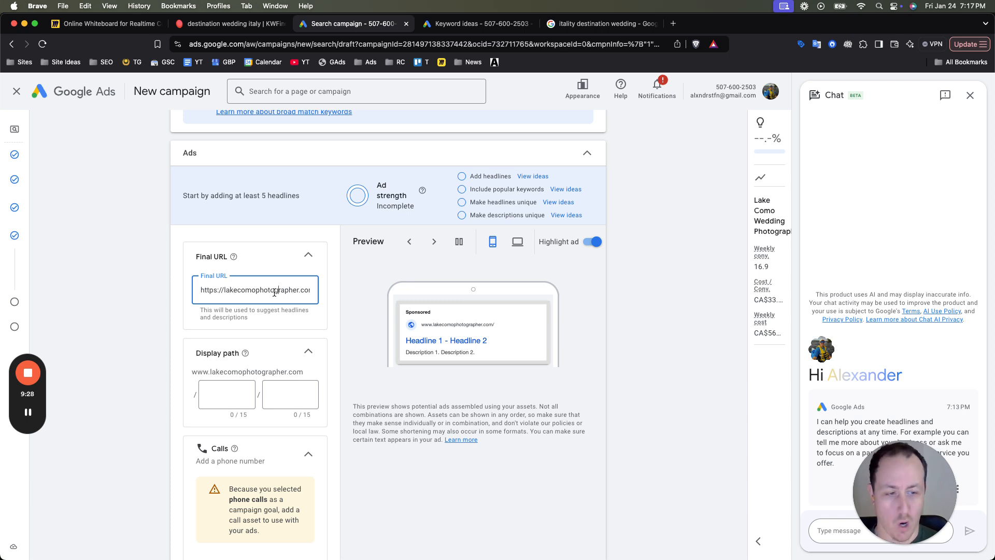
pyautogui.tripleClick(274, 292)
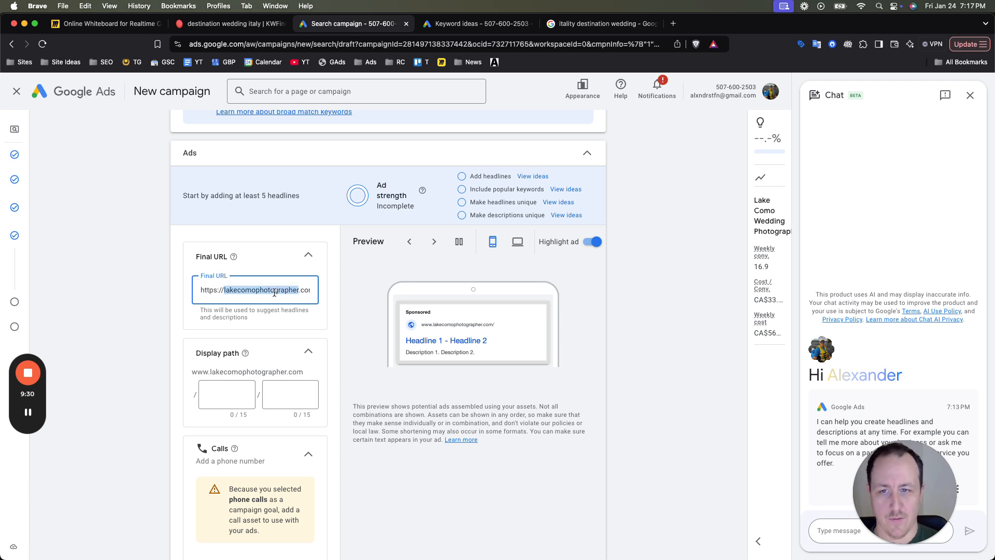
pyautogui.click(275, 292)
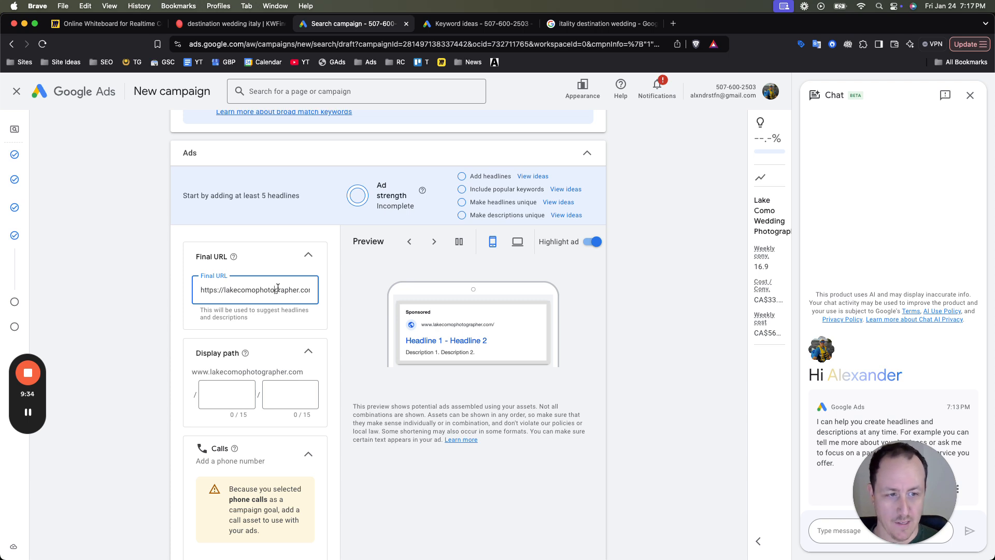
pyautogui.scroll(-1, 256, 322)
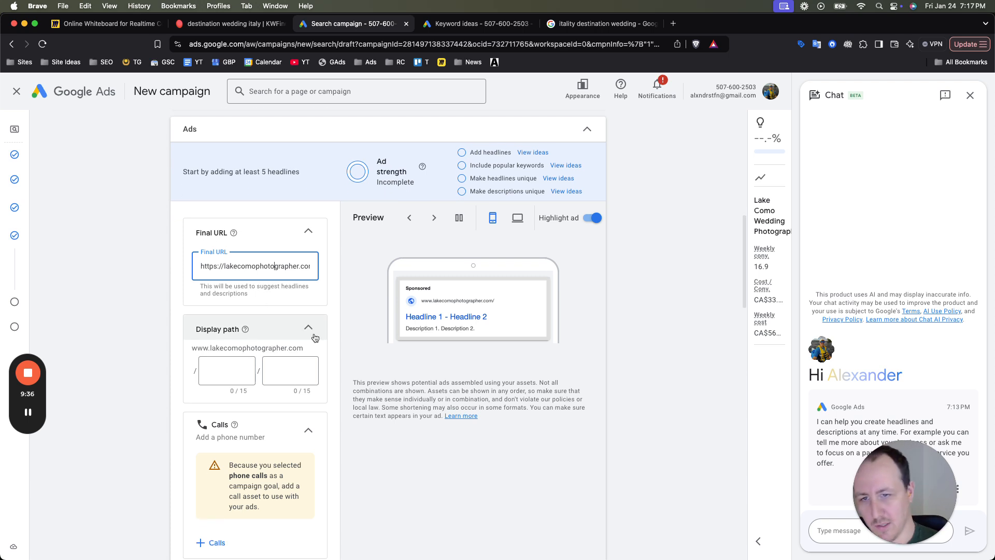
pyautogui.moveTo(314, 264); pyautogui.dragTo(220, 264)
pyautogui.click(247, 266)
pyautogui.press('BackSpace')
pyautogui.write('randomname')
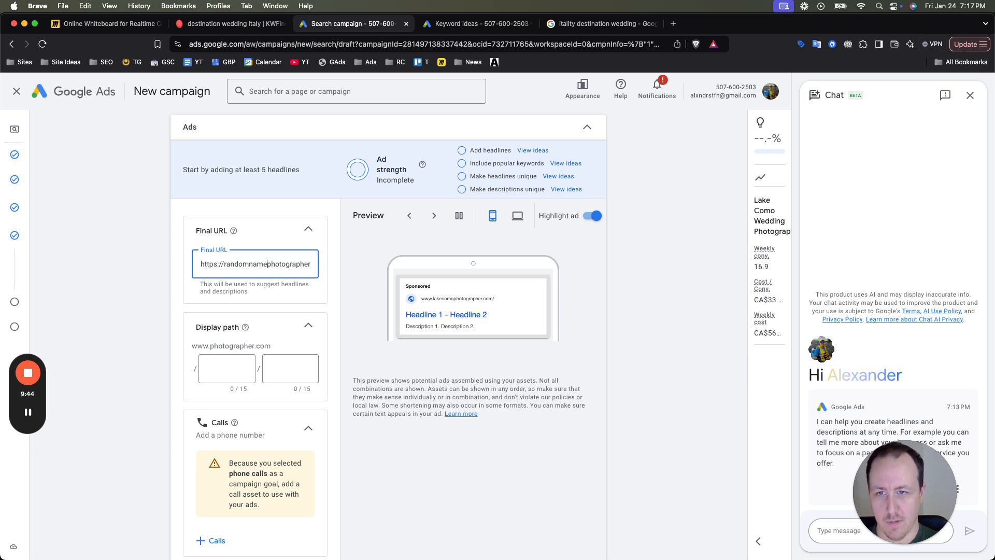
pyautogui.press('End')
pyautogui.write('/')
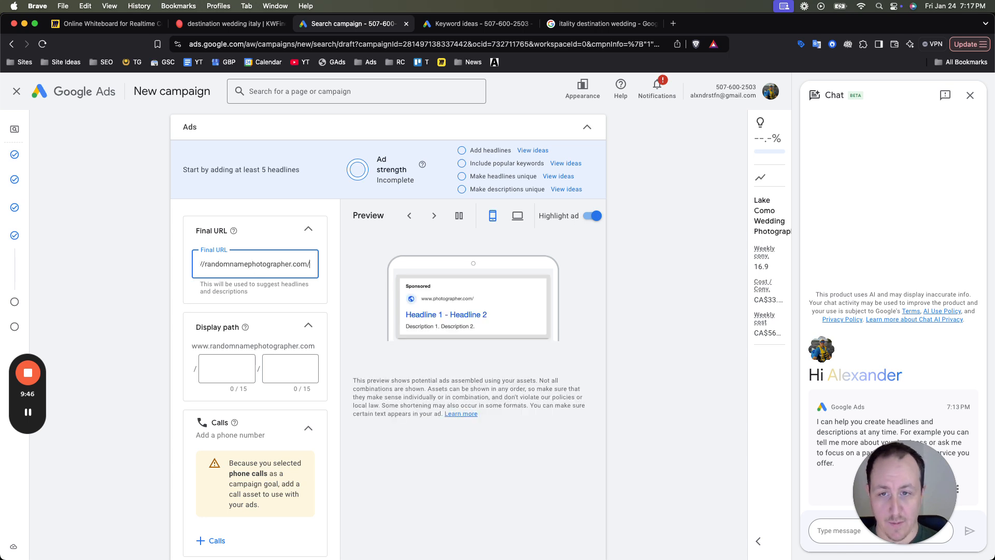
pyautogui.write('lake-como/')
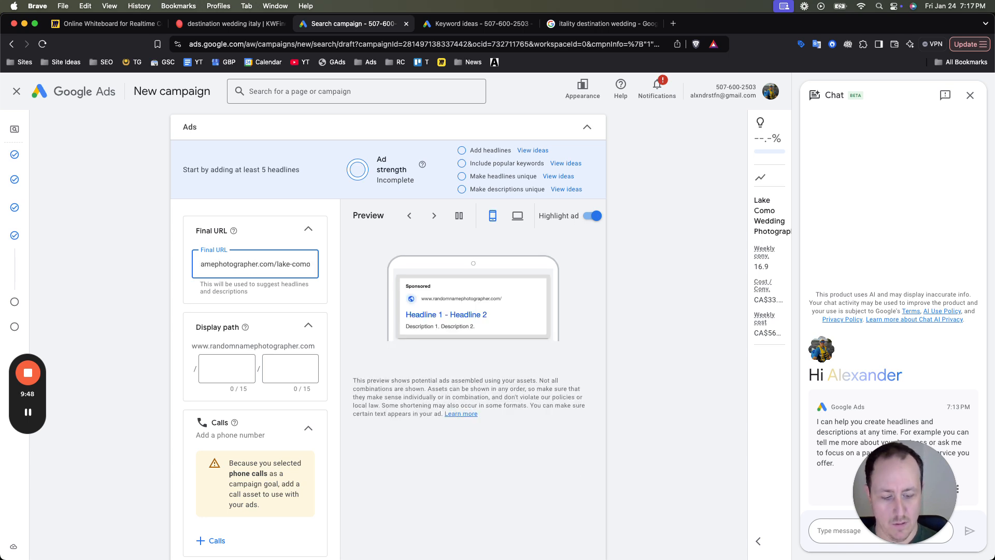
# - Set the first display path segment to "lake-como" and check the URL in the ad preview
pyautogui.click(221, 368)
pyautogui.write('lake-como')
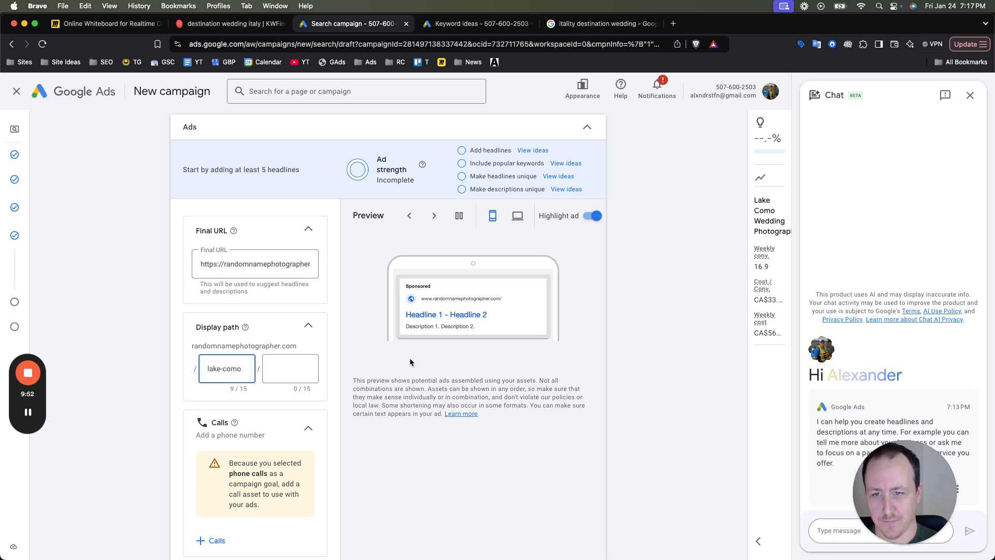
pyautogui.scroll(5, 496, 300)
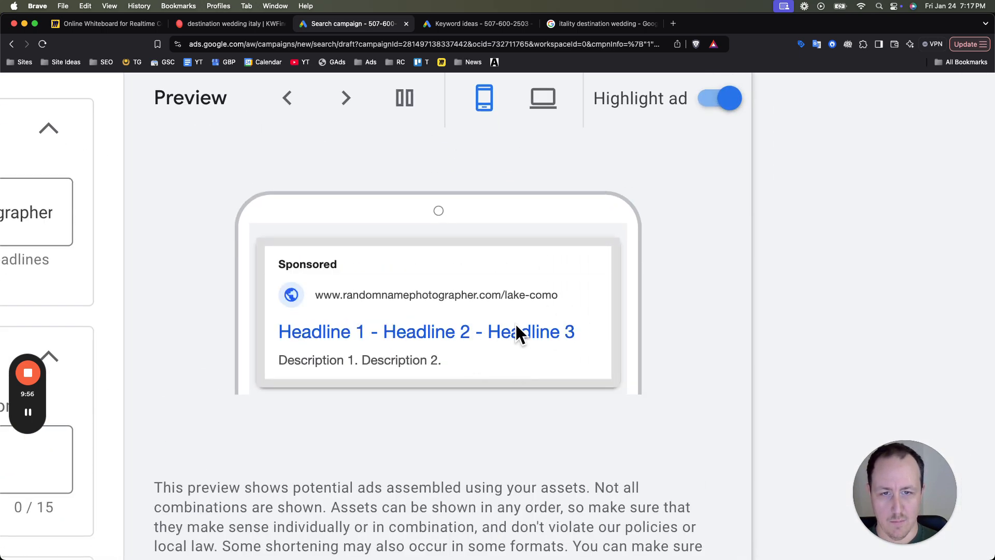
pyautogui.scroll(-5, 508, 294)
# - Enter "Lake Como Wedding Photographer" as the ad's first headline
pyautogui.scroll(-3, 341, 354)
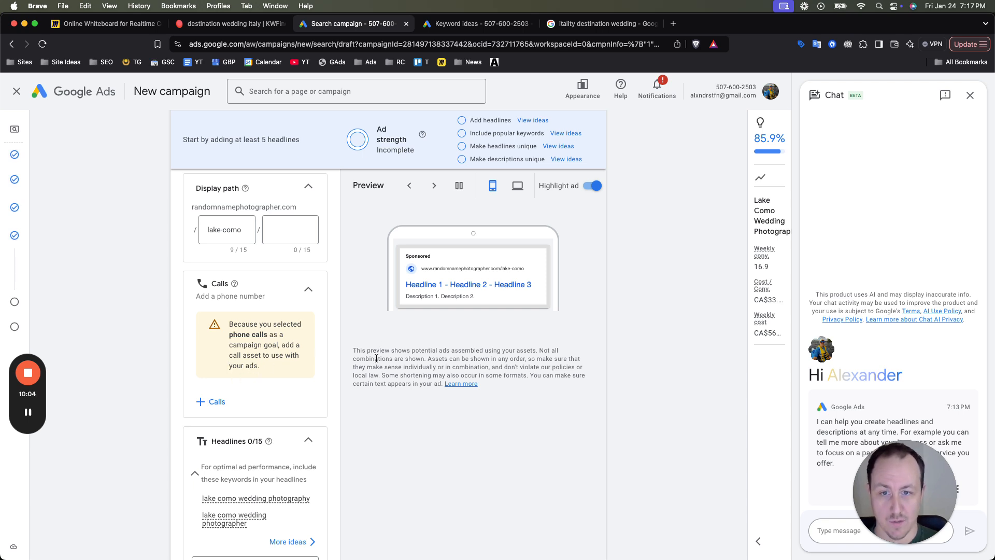
pyautogui.scroll(-6, 260, 352)
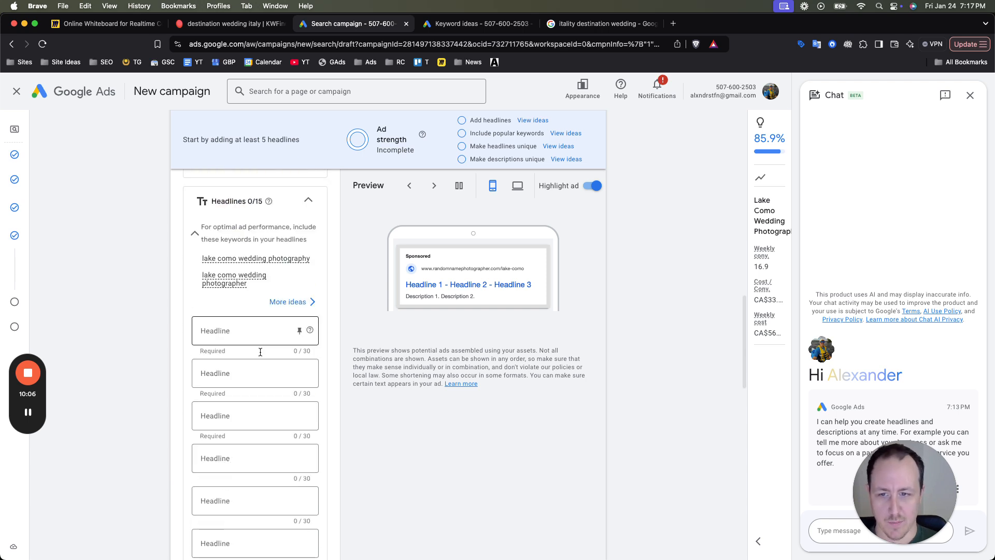
pyautogui.click(233, 285)
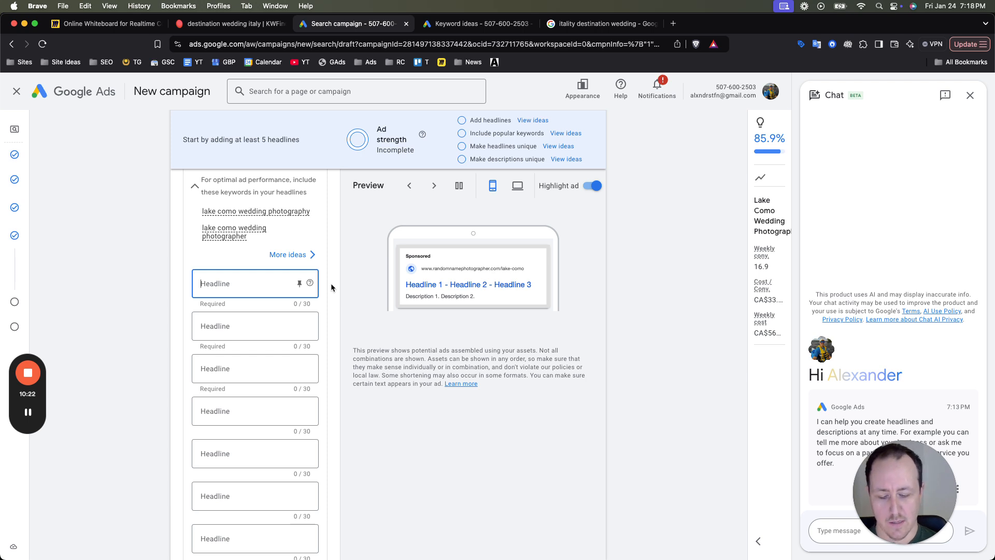
pyautogui.write('Lake C')
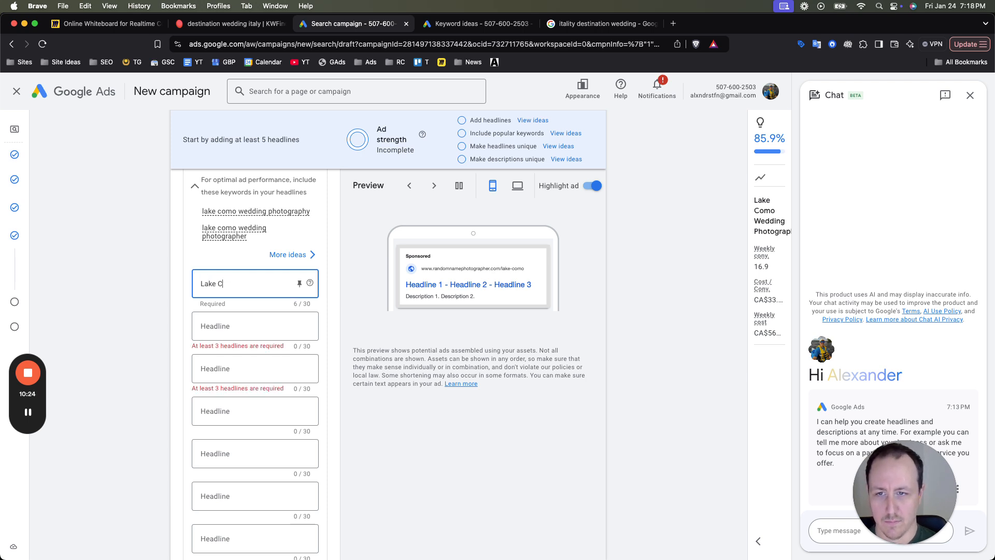
pyautogui.write('Omo Wedding P')
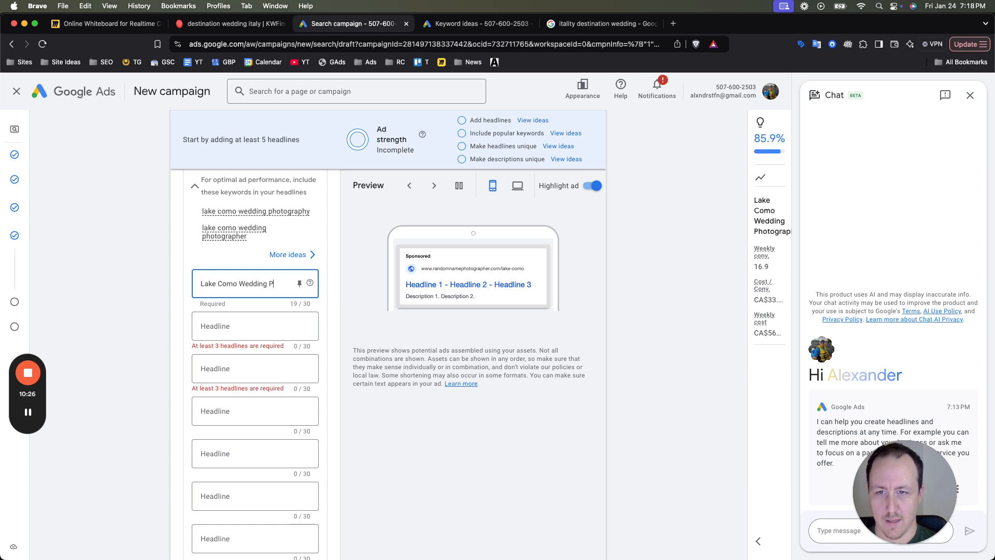
pyautogui.write('hotographer')
# - Fill the second headline with "Wedding Photographer Lake Como", reusing the wording copied from the first headline
pyautogui.click(238, 326)
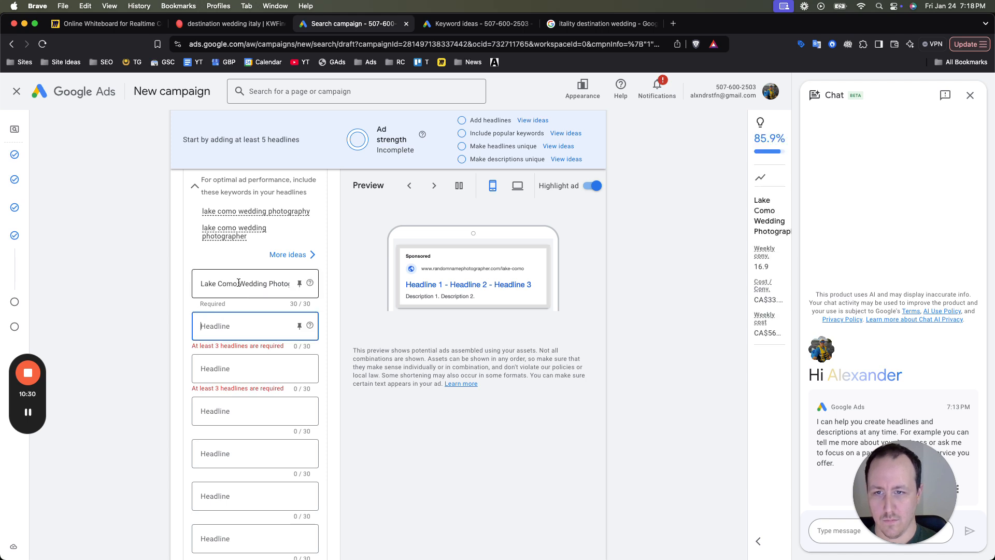
pyautogui.moveTo(236, 284); pyautogui.dragTo(327, 285)
pyautogui.press('super+c')
pyautogui.click(229, 327)
pyautogui.press('super+v')
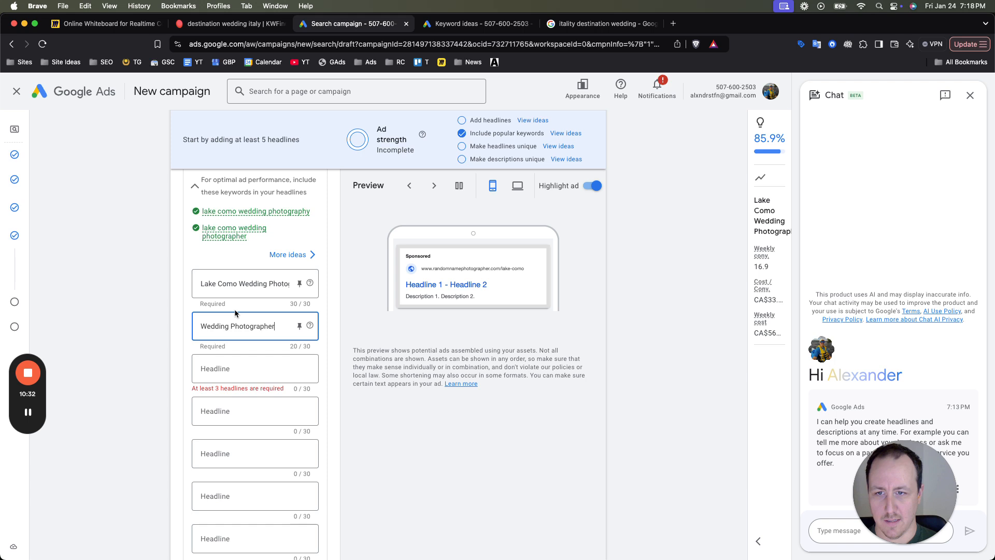
pyautogui.write('Lake Como')
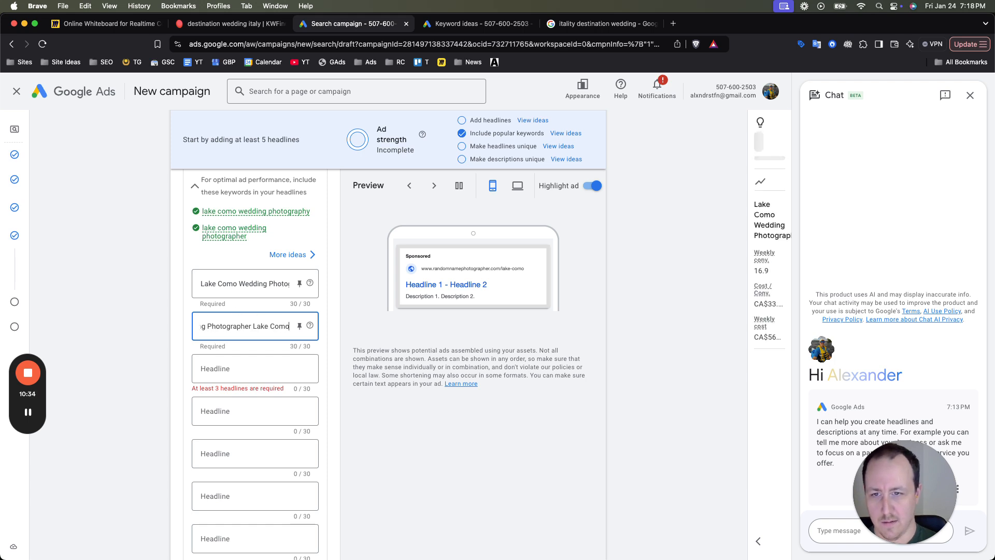
# - Try "Capturing Your Lake Como" as the wording of the ad's third headline
pyautogui.click(255, 357)
pyautogui.write('Capturin')
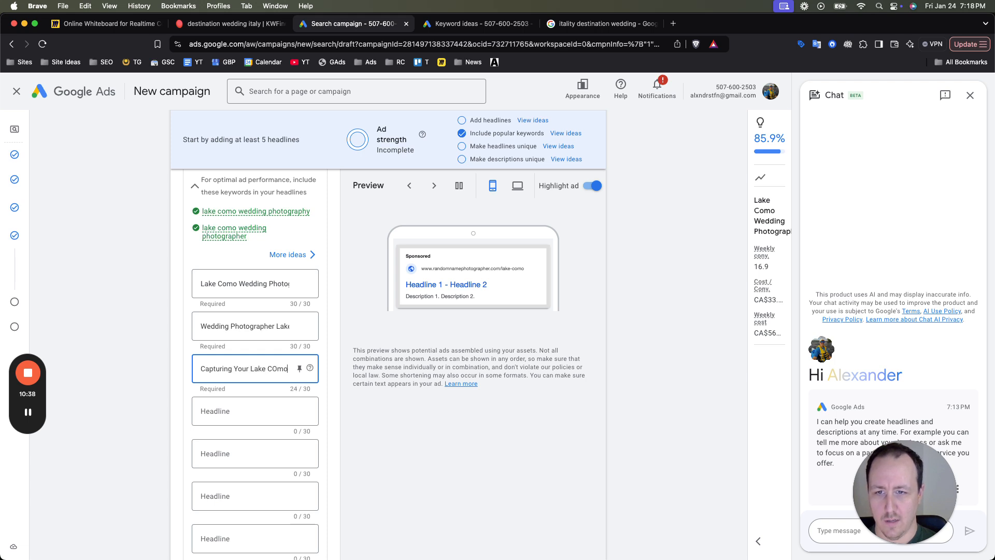
pyautogui.write('g Your Lake Co')
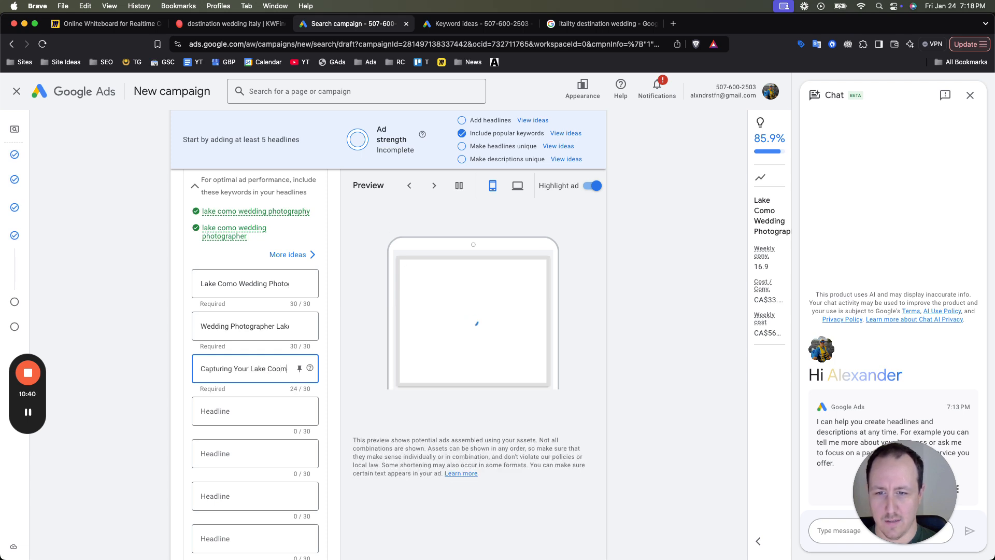
pyautogui.write('mo Wedd')
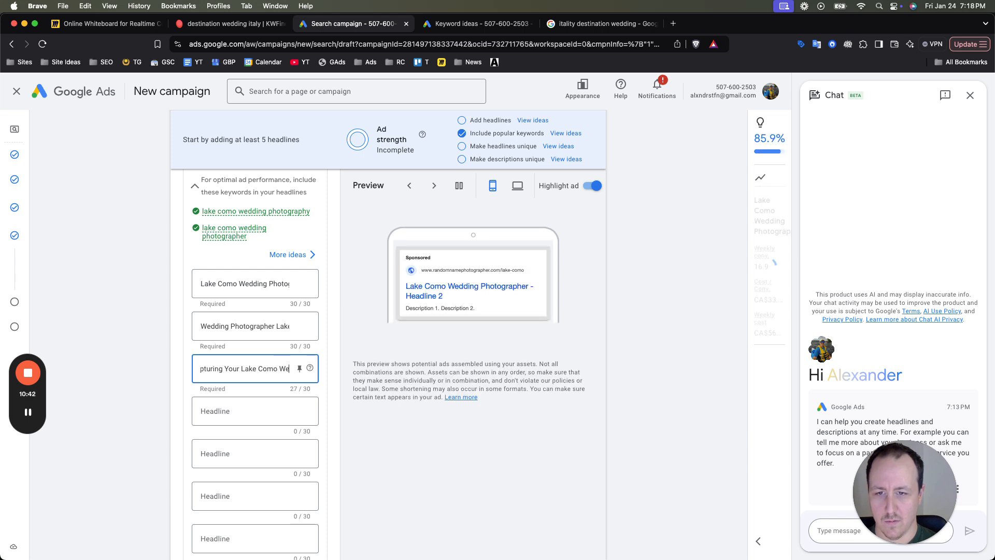
pyautogui.press('BackSpace')
pyautogui.press('BackSpace')
pyautogui.press('BackSpace')
pyautogui.press('BackSpace')
pyautogui.press('BackSpace')
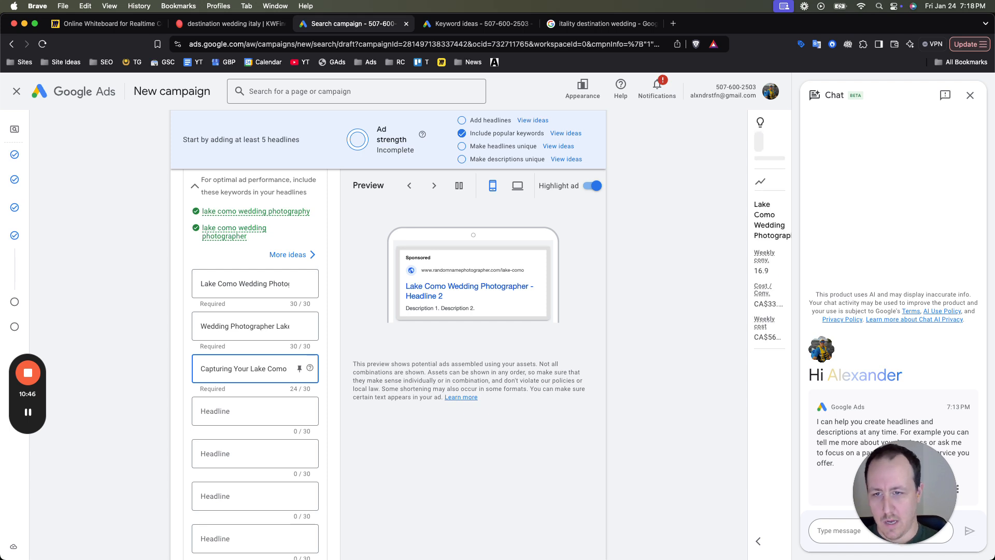
# - Reword the third headline as "Your Lake Como Wedding Capture"
pyautogui.doubleClick(224, 369)
pyautogui.press('BackSpace')
pyautogui.click(257, 370)
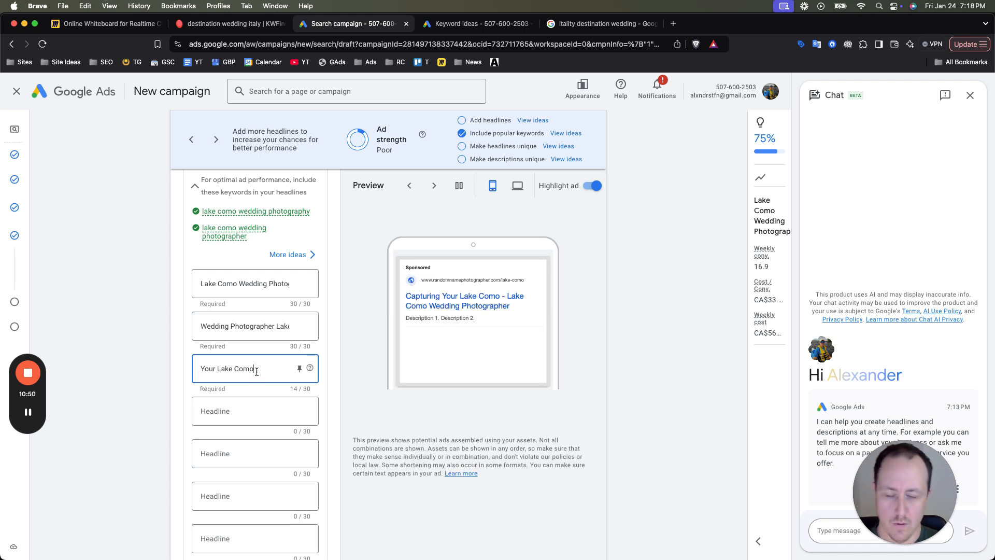
pyautogui.write('Wedding Capture')
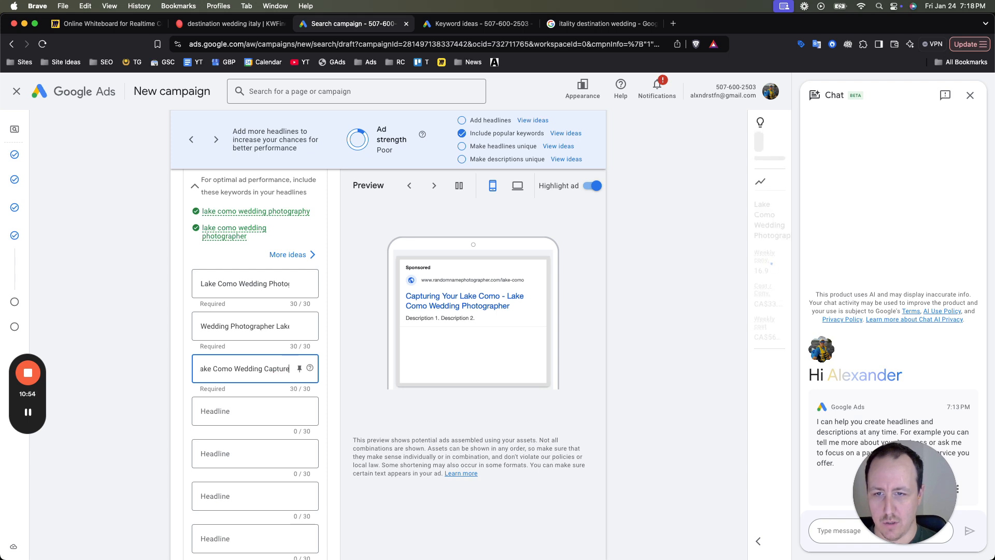
# - Drop the last word of the third headline and put "Shooting" in front so it reads "Shooting Your Lake Como Wedding"
pyautogui.press('BackSpace')
pyautogui.press('BackSpace')
pyautogui.press('BackSpace')
pyautogui.press('BackSpace')
pyautogui.press('BackSpace')
pyautogui.press('BackSpace')
pyautogui.press('BackSpace')
pyautogui.press('super+a')
pyautogui.press('Left')
pyautogui.write('Shooting')
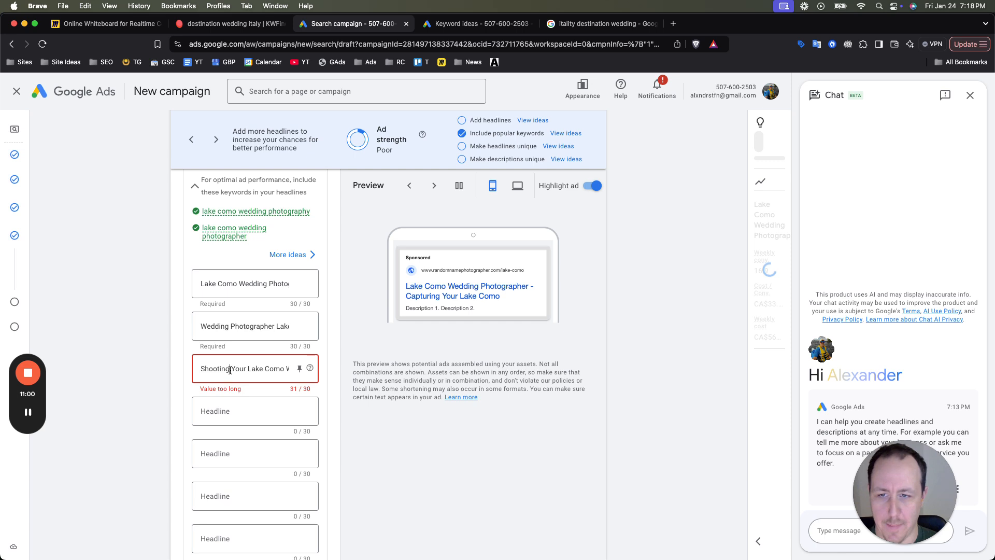
# - Remove the word "Shooting" from the start of the third headline
pyautogui.hotkey('shift', 'End')
pyautogui.doubleClick(214, 371)
pyautogui.press('BackSpace')
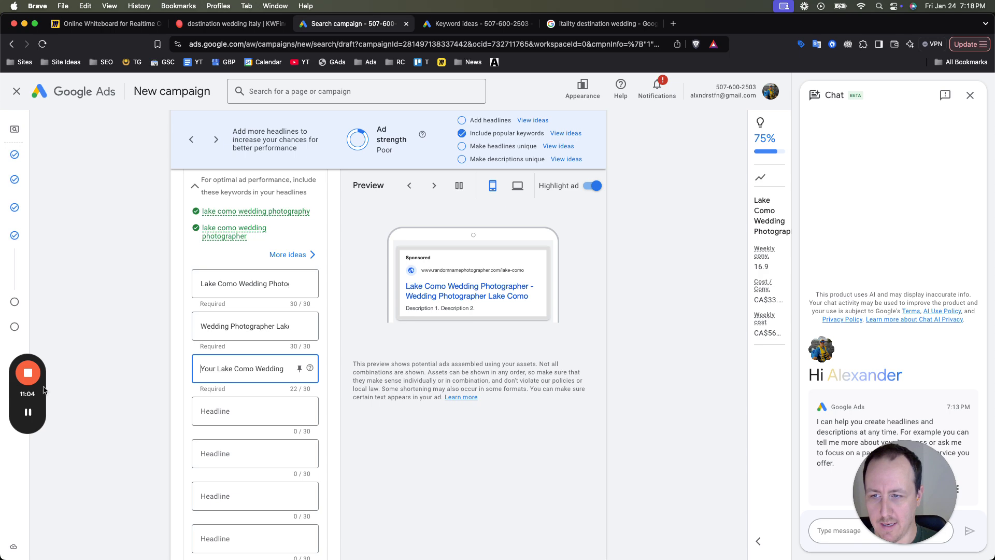
pyautogui.click(29, 412)
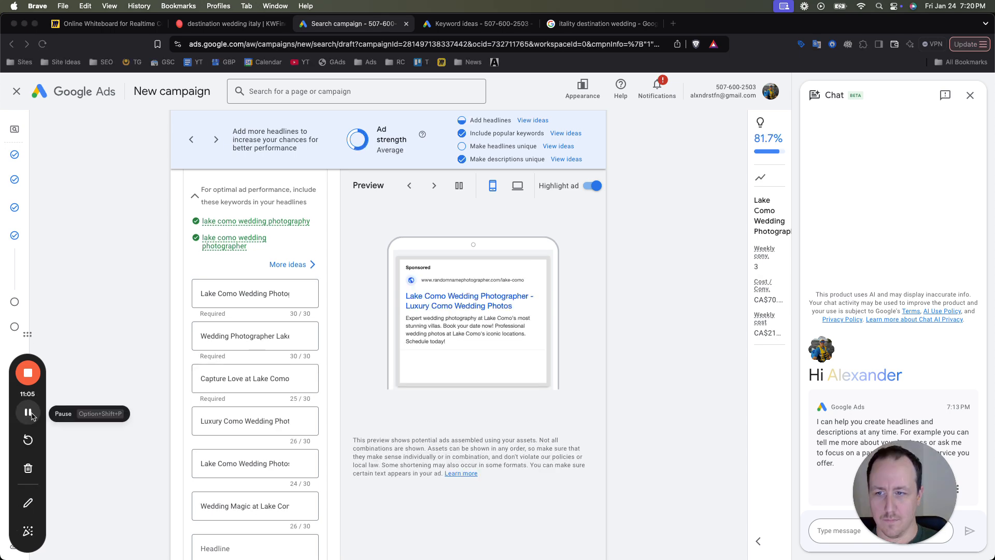
# - Review the wording of the ad's filled-in headlines, checking the second, third and fourth ones more closely
pyautogui.scroll(-3, 249, 402)
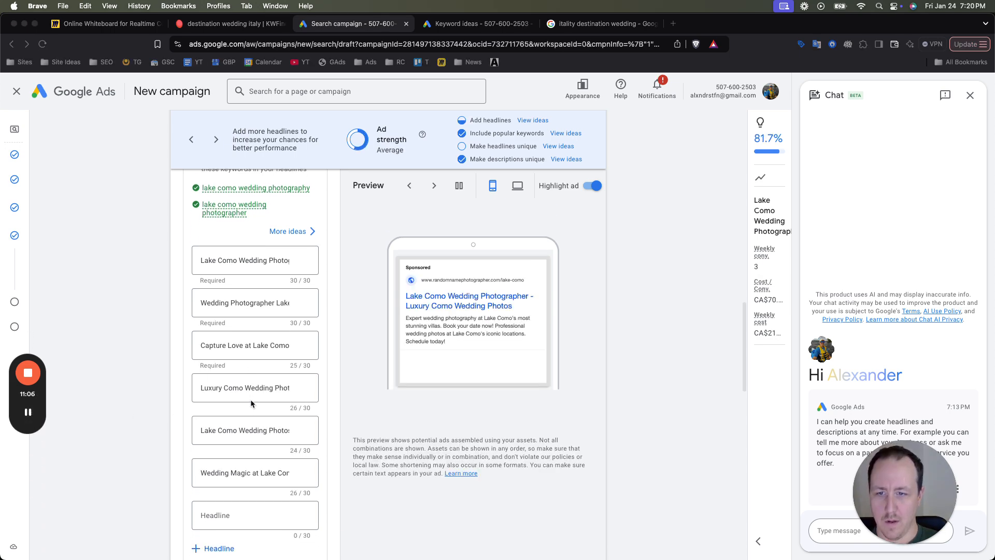
pyautogui.scroll(3, 244, 430)
pyautogui.scroll(-2, 243, 422)
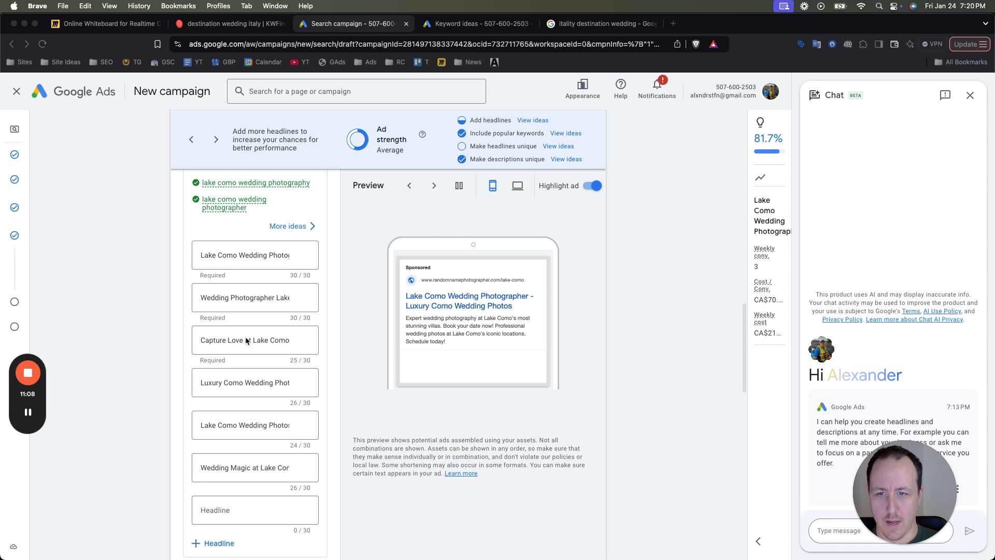
pyautogui.click(247, 340)
pyautogui.click(243, 384)
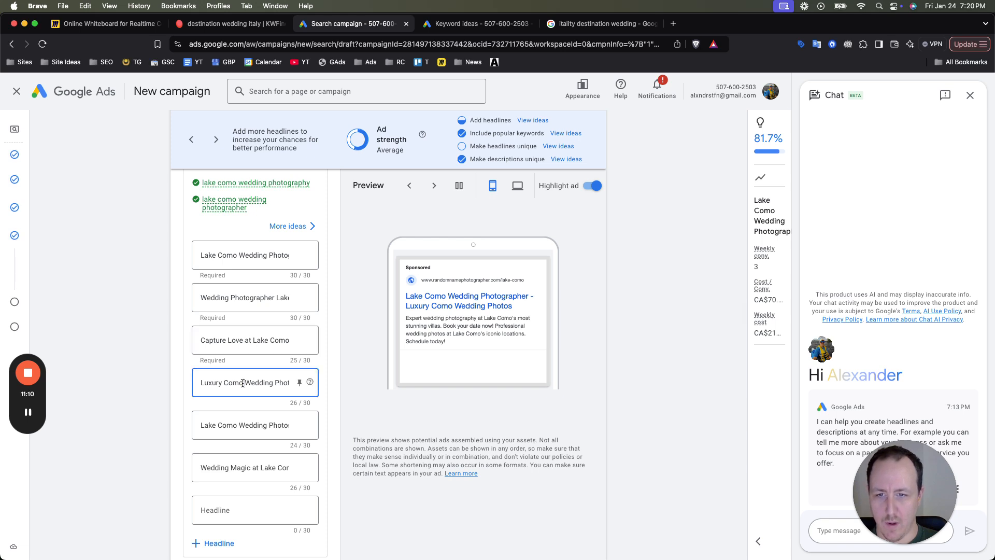
pyautogui.tripleClick(242, 383)
pyautogui.click(248, 383)
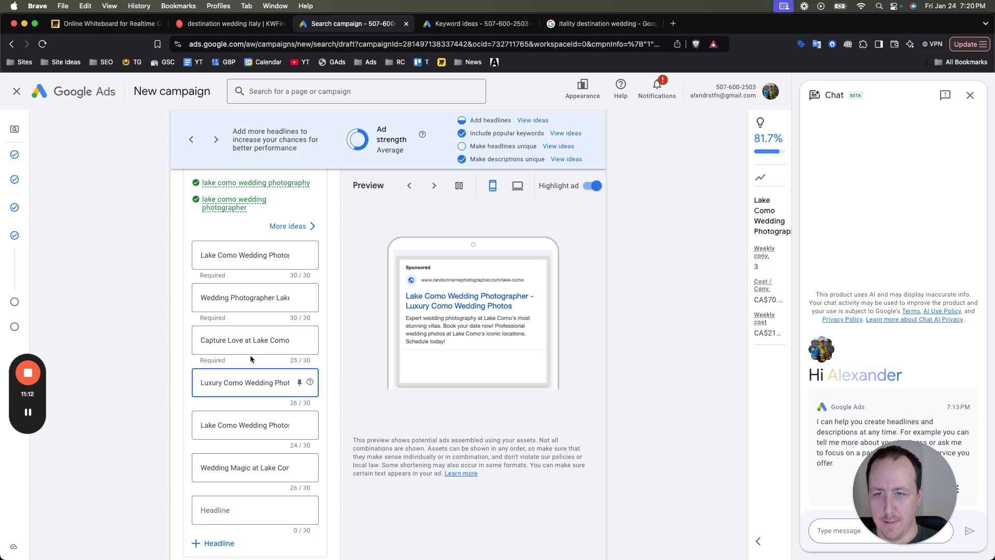
pyautogui.moveTo(245, 298); pyautogui.dragTo(302, 296)
pyautogui.click(274, 297)
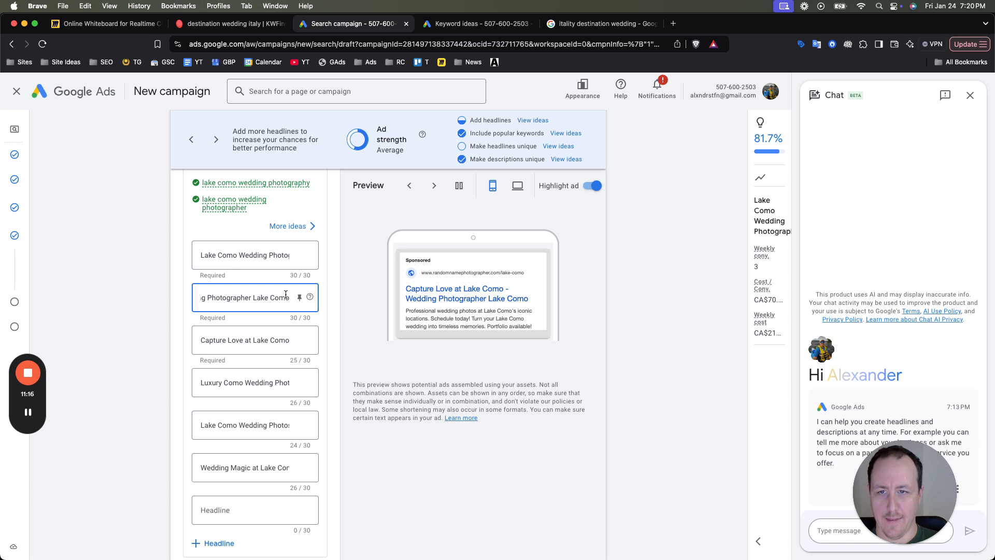
pyautogui.click(253, 283)
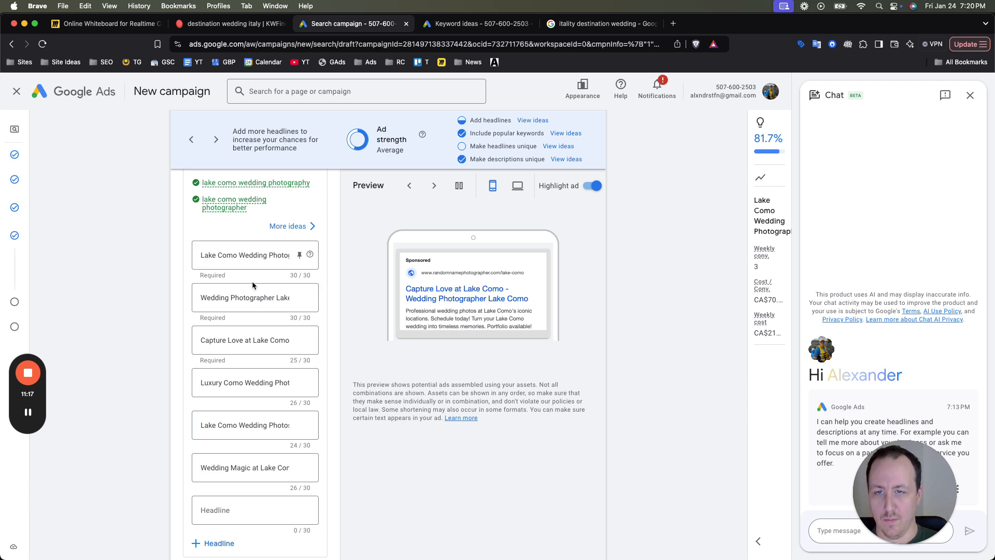
# - Pin the first headline to headline position 1 and check how the ad preview shows it
pyautogui.click(299, 255)
pyautogui.click(349, 355)
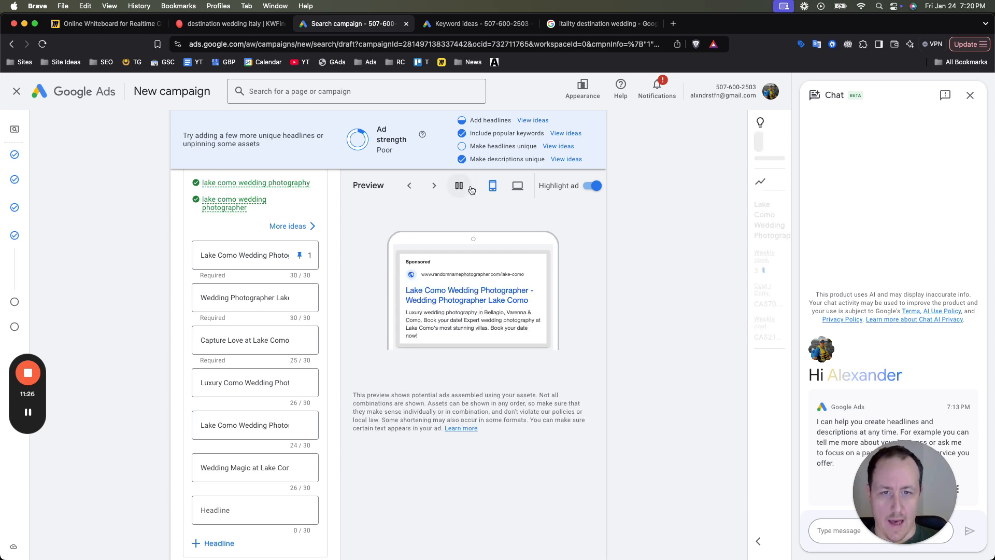
pyautogui.scroll(3, 484, 307)
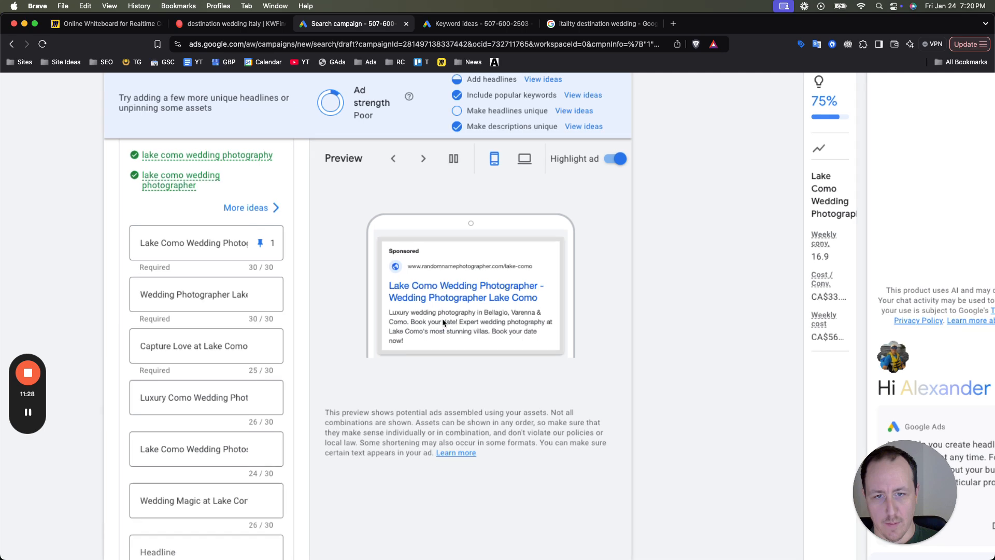
pyautogui.scroll(-3, 486, 312)
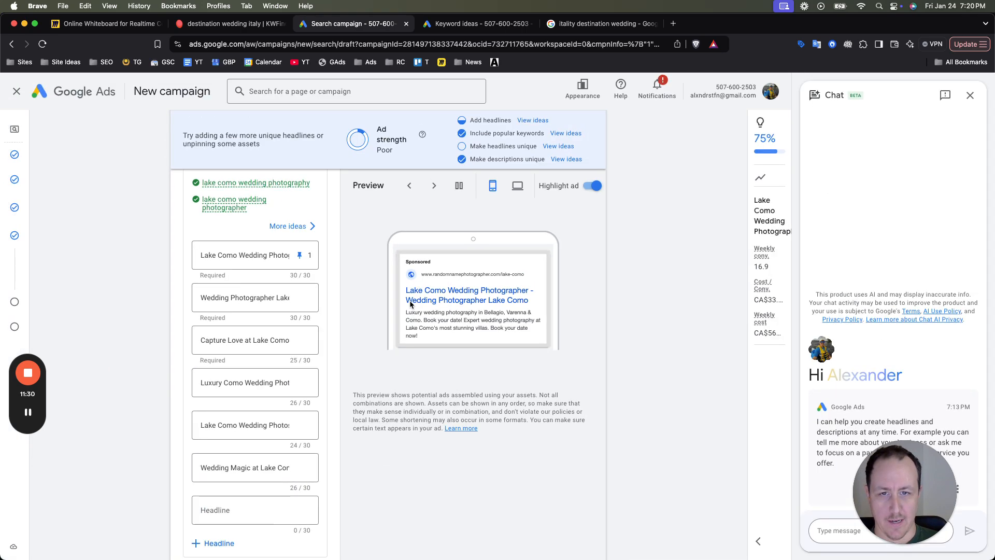
# - Unpin the first headline so it can show in any position
pyautogui.click(299, 255)
pyautogui.click(360, 314)
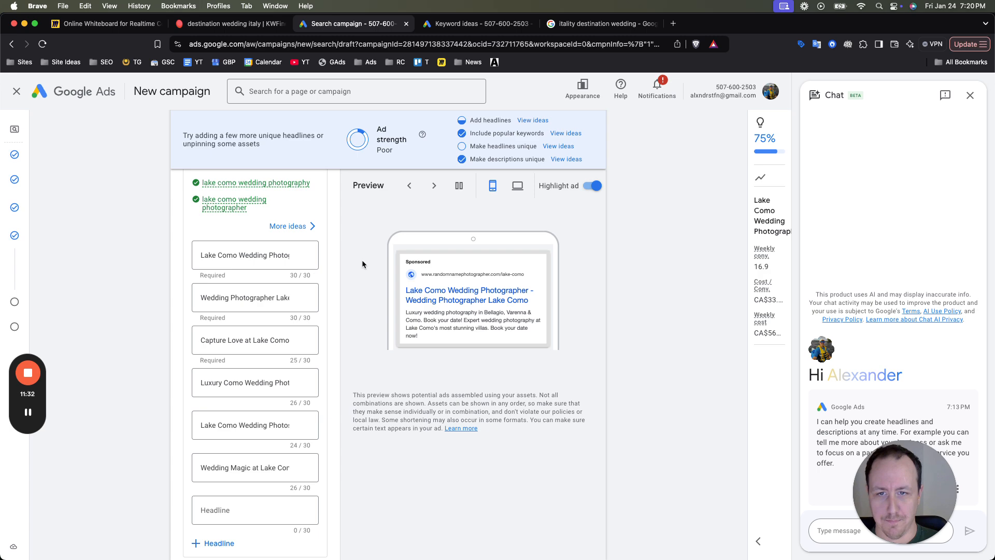
# - Read through the ad's four descriptions, looking at their wording and how they appear in the preview
pyautogui.scroll(-1, 319, 305)
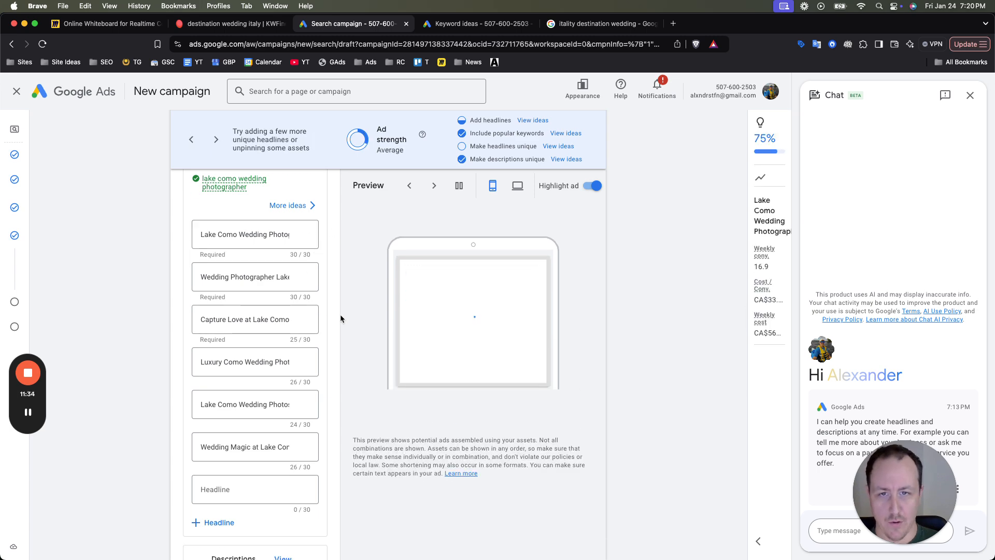
pyautogui.scroll(-6, 341, 314)
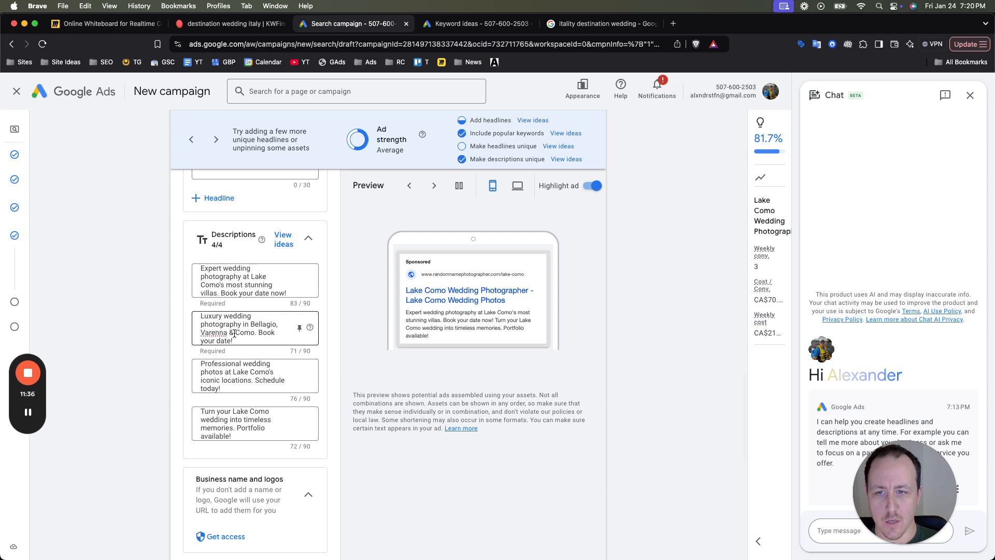
pyautogui.scroll(3, 236, 334)
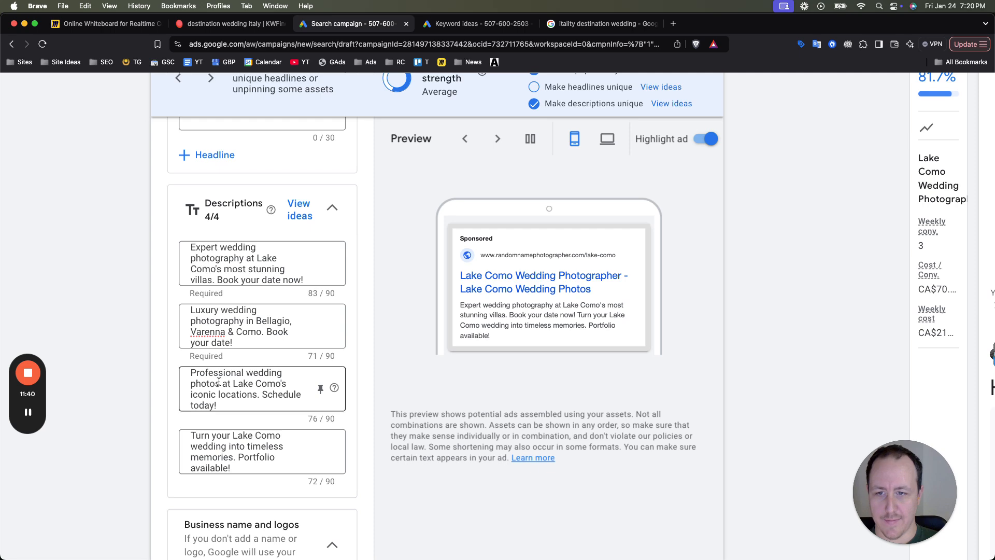
pyautogui.click(242, 408)
pyautogui.click(239, 457)
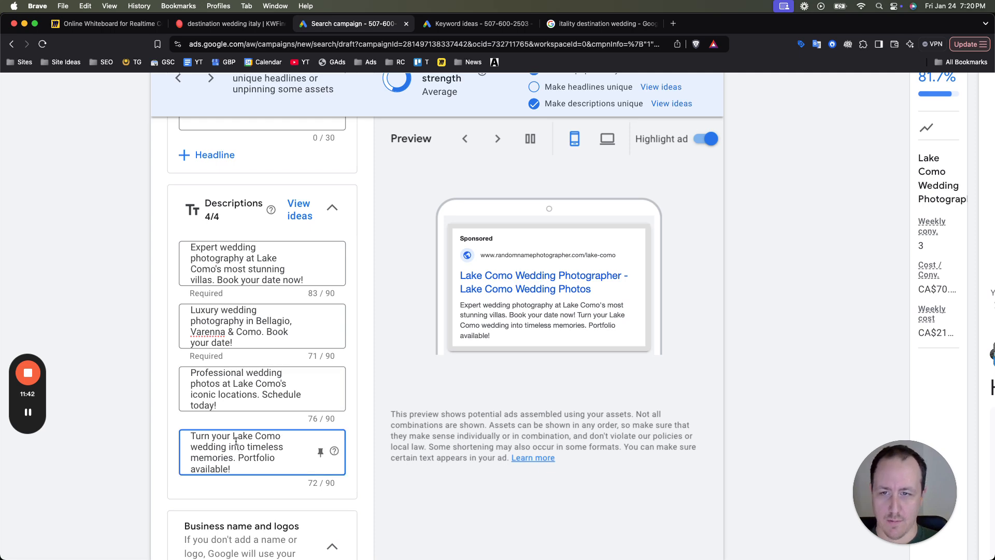
pyautogui.click(228, 259)
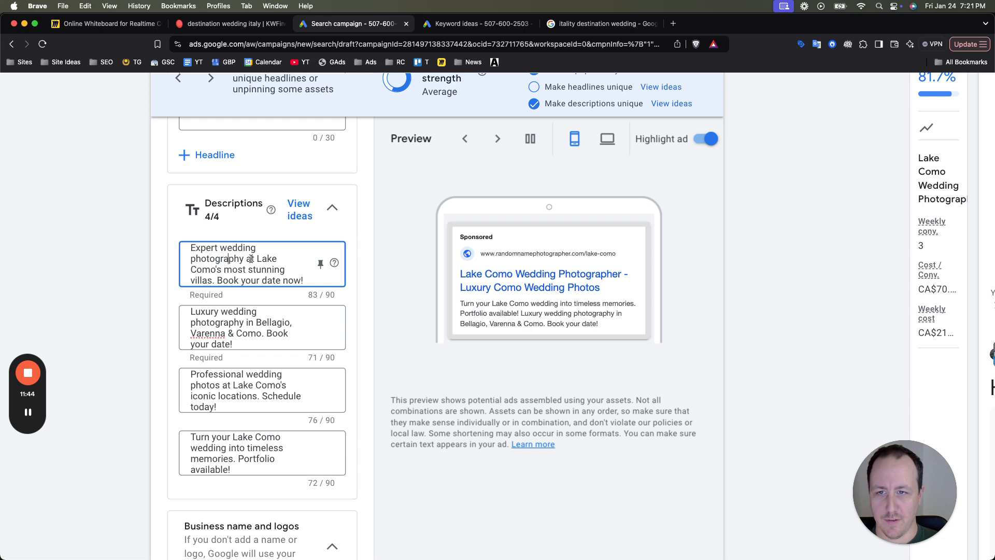
pyautogui.scroll(-1, 253, 260)
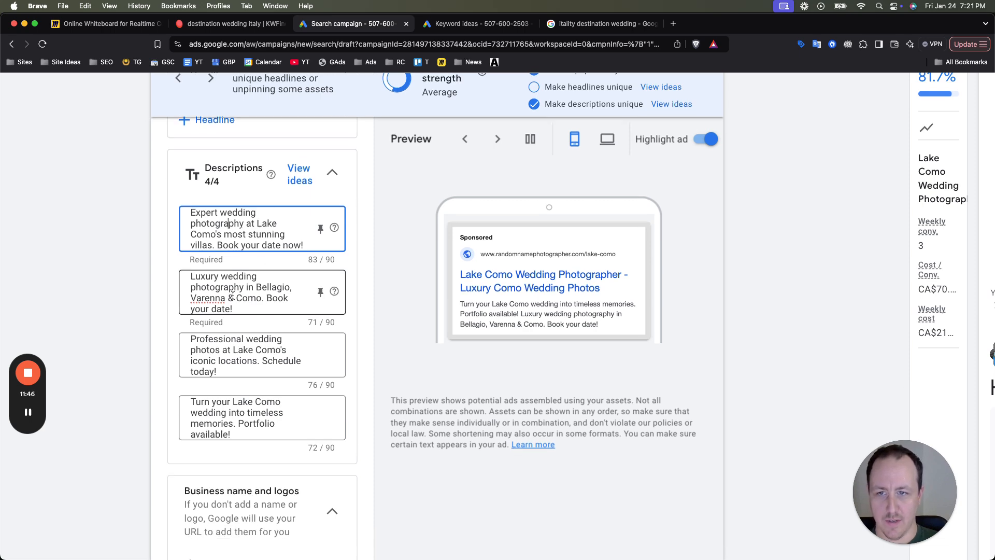
pyautogui.scroll(-3, 247, 296)
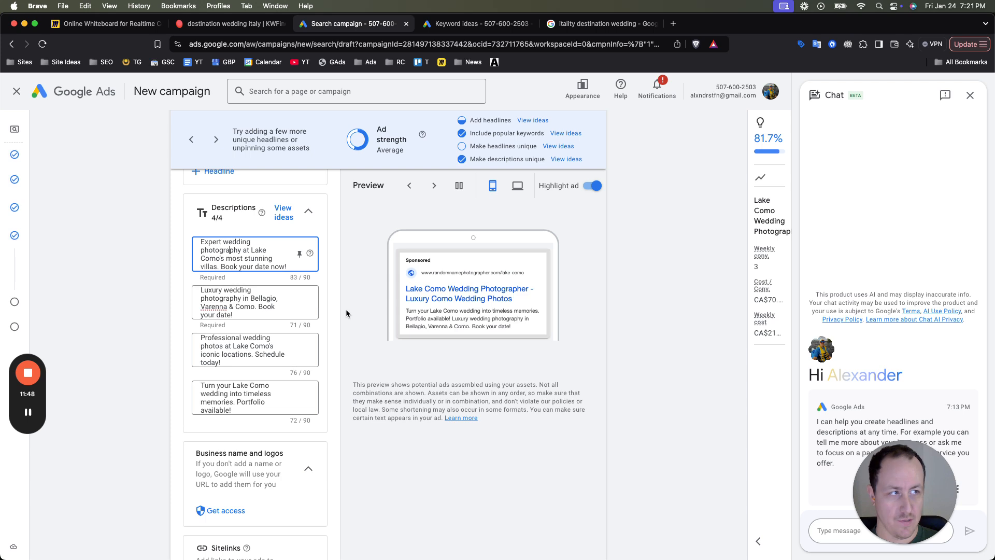
pyautogui.click(237, 290)
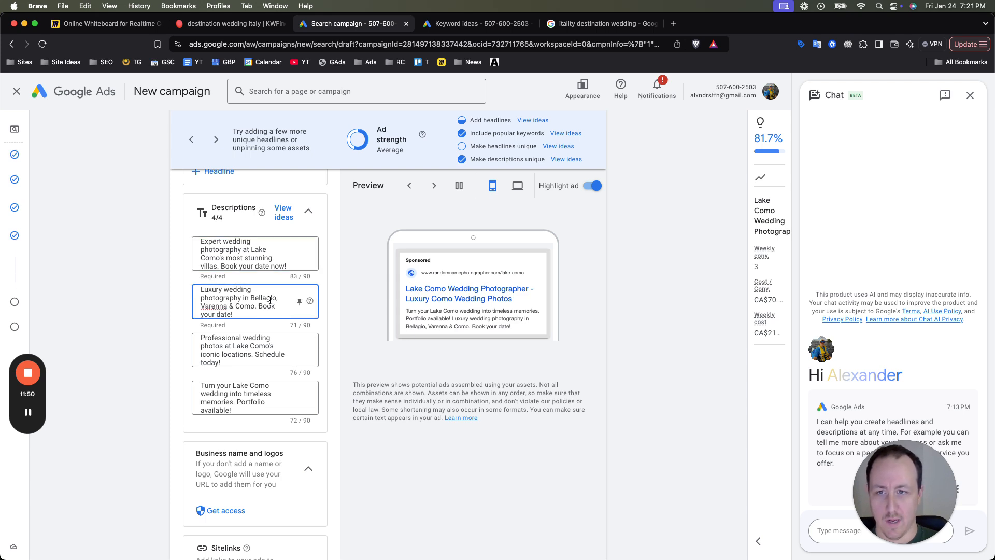
pyautogui.scroll(1, 234, 300)
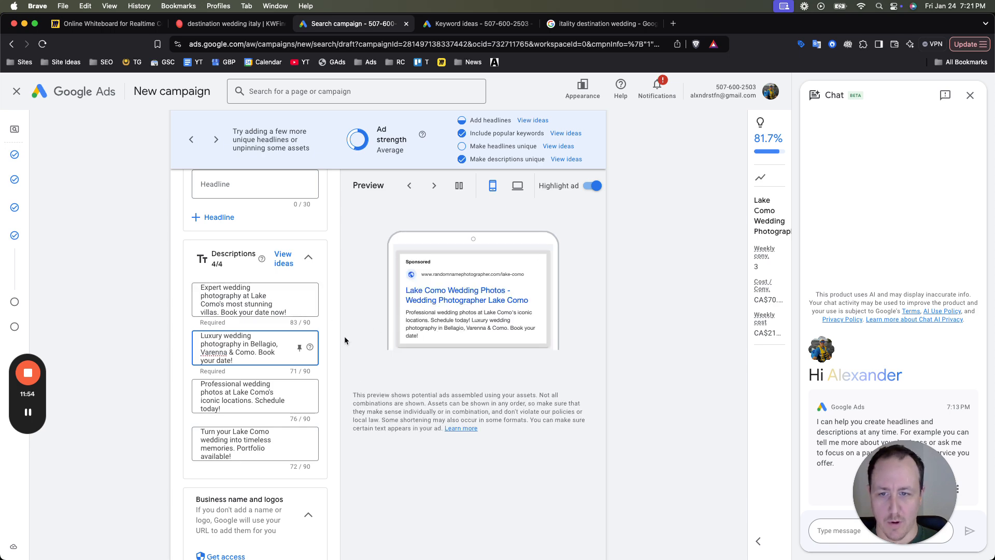
# - Start creating sitelinks for the ad and set the first sitelink's text to "Portfolio"
pyautogui.scroll(-4, 258, 348)
pyautogui.scroll(-1, 251, 337)
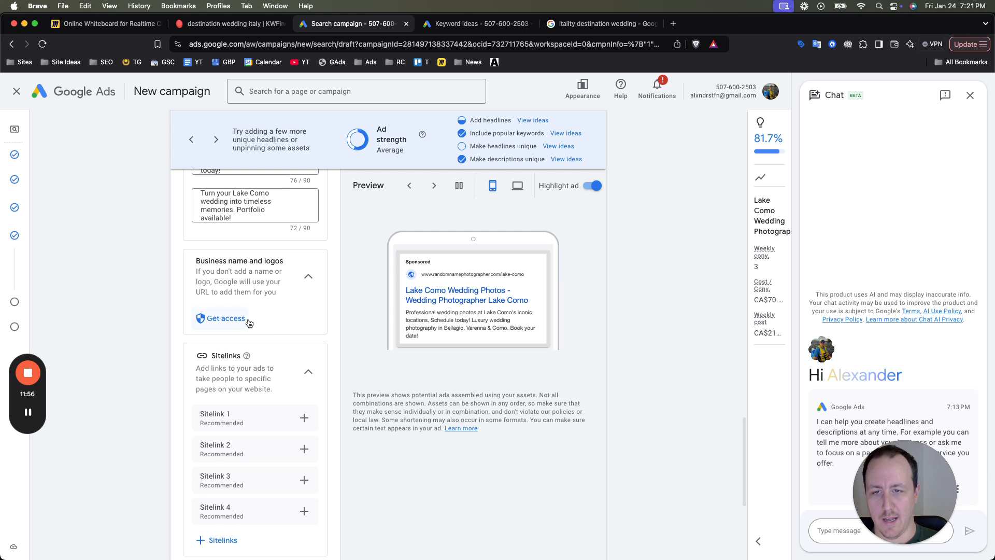
pyautogui.scroll(-2, 243, 301)
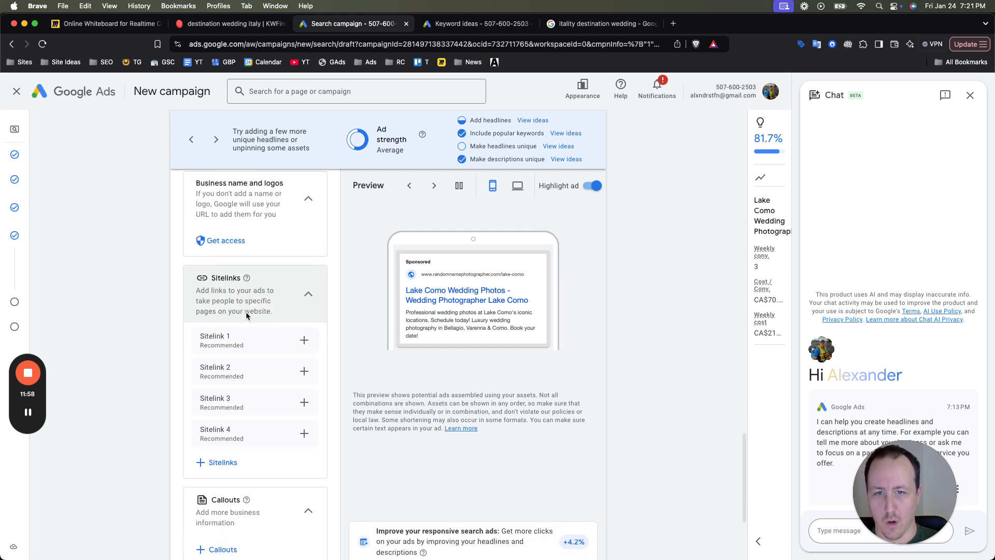
pyautogui.click(306, 340)
pyautogui.click(170, 177)
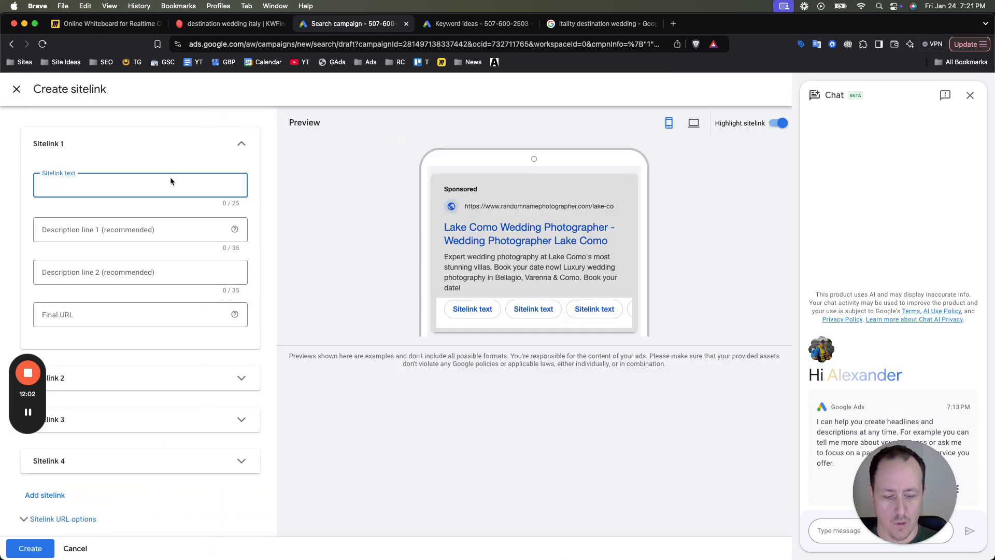
pyautogui.write('Porto')
pyautogui.write('olio')
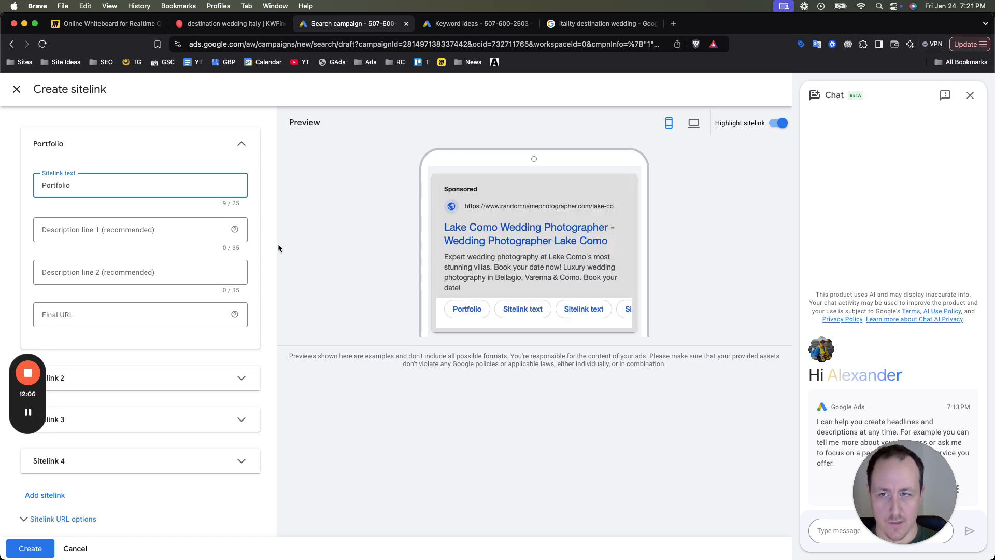
# - Set the second sitelink's text to "Investment"
pyautogui.click(185, 150)
pyautogui.click(177, 177)
pyautogui.click(158, 219)
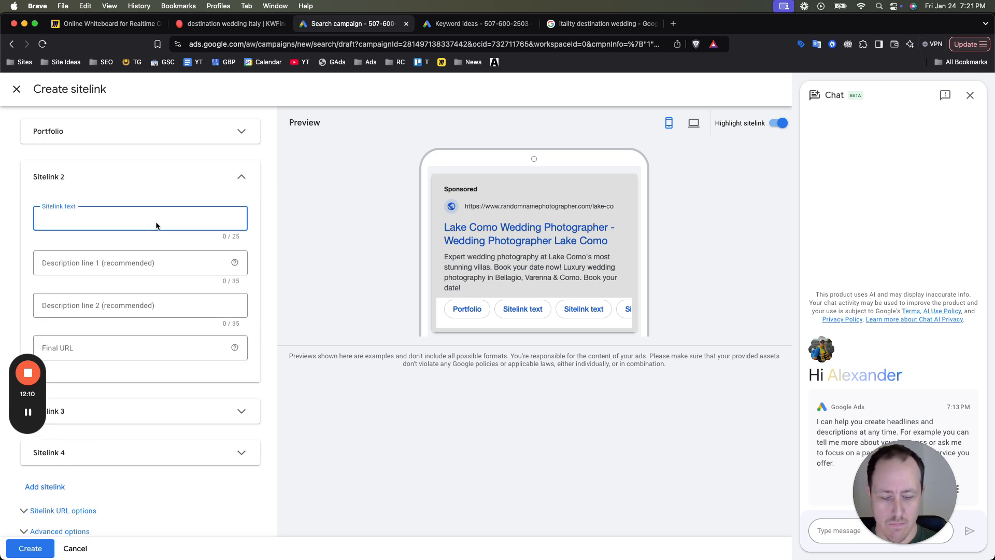
pyautogui.write('Inv')
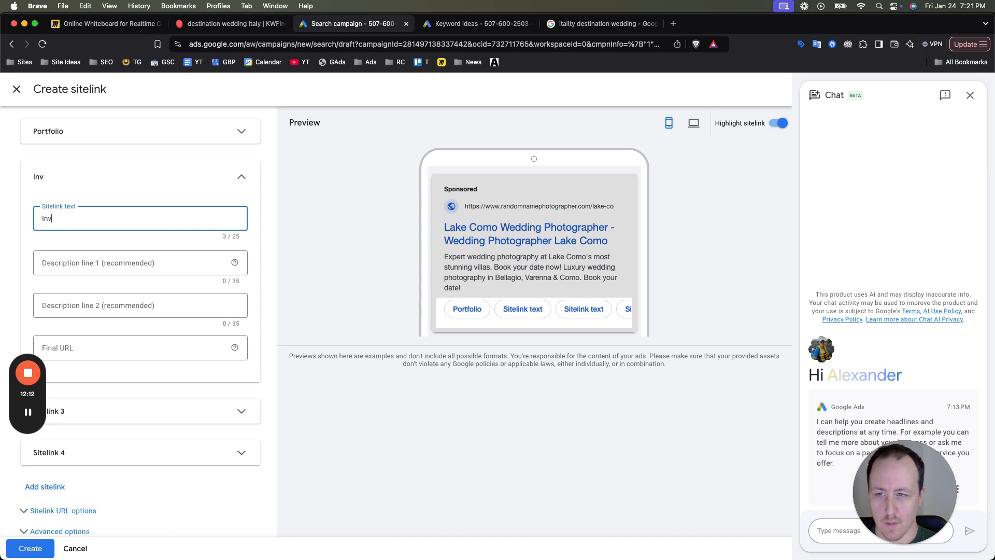
pyautogui.write('estment')
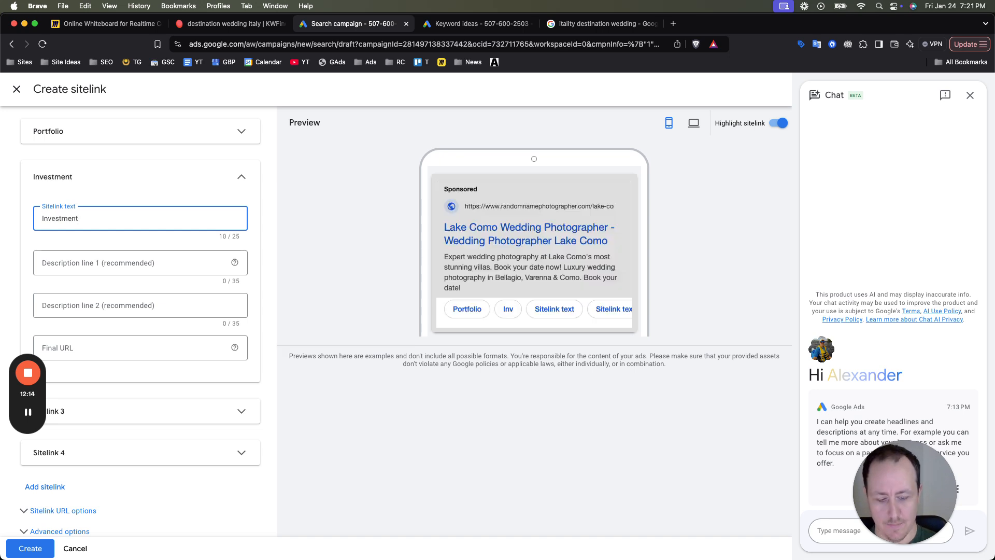
pyautogui.press('super+a')
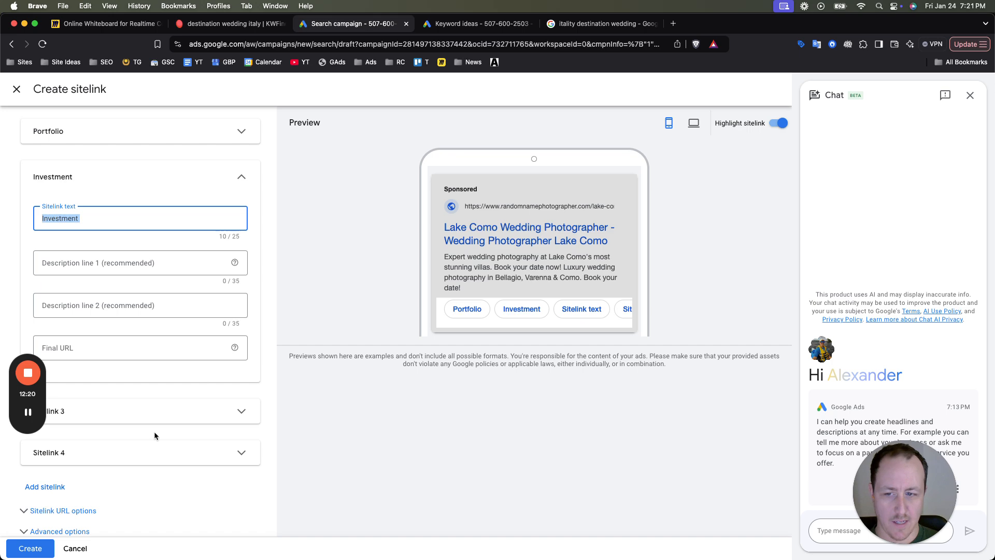
# - Discard the unsaved sitelinks and open the campaign-level callouts for adding new ones
pyautogui.click(75, 549)
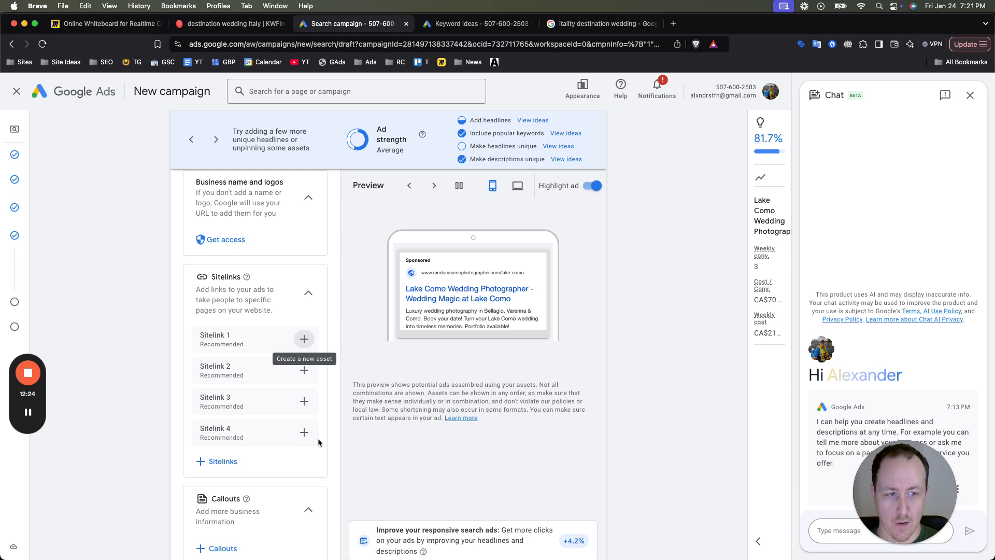
pyautogui.scroll(-3, 398, 385)
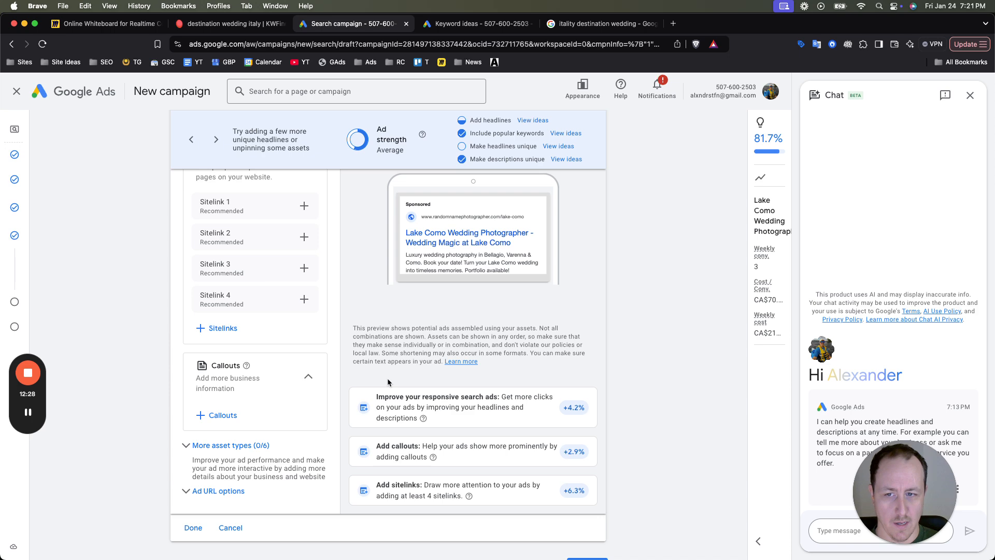
pyautogui.click(228, 414)
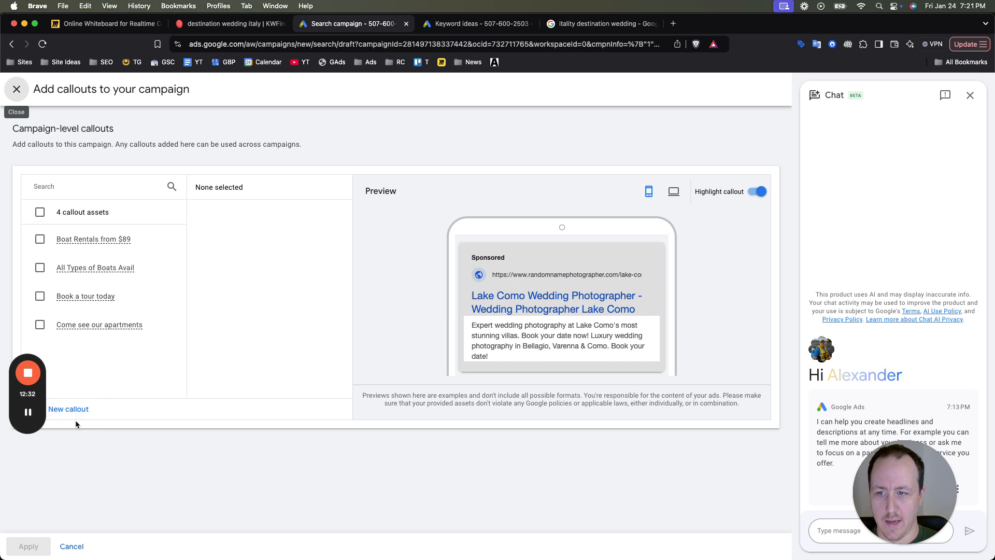
# - Start a new callout and set the first callout text to "The Lake Como Experience"
pyautogui.click(196, 207)
pyautogui.write('Lake COmo')
pyautogui.press('BackSpace')
pyautogui.press('BackSpace')
pyautogui.press('BackSpace')
pyautogui.write('omo')
pyautogui.press('cmd+a')
pyautogui.write('The Lake COm')
pyautogui.press('BackSpace')
pyautogui.press('BackSpace')
pyautogui.press('BackSpace')
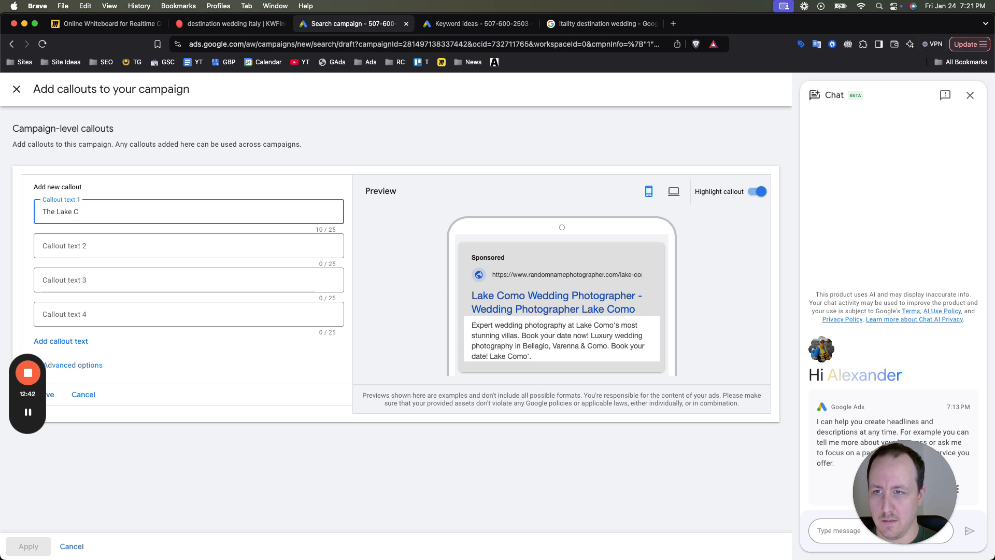
pyautogui.write('omo Experience')
# - Set the second callout text to "Capturing Your Wedding" and the third to "Beautiful Lake Como"
pyautogui.click(187, 245)
pyautogui.write('Capu')
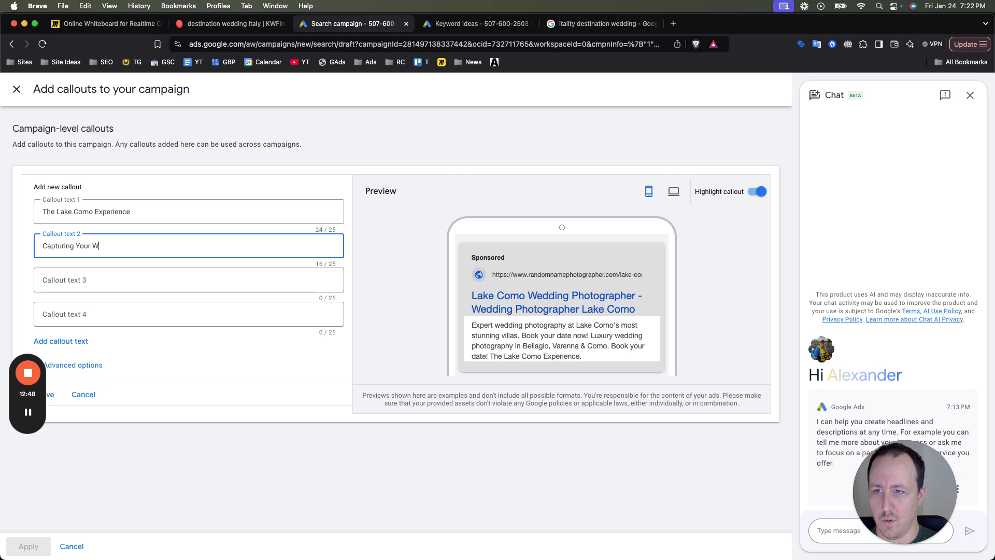
pyautogui.click(229, 279)
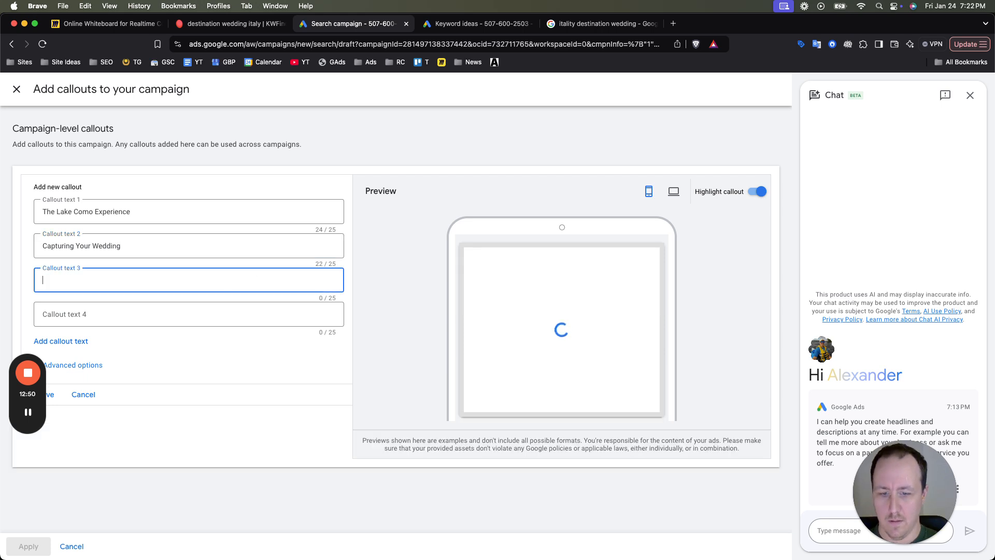
pyautogui.write('Beaut')
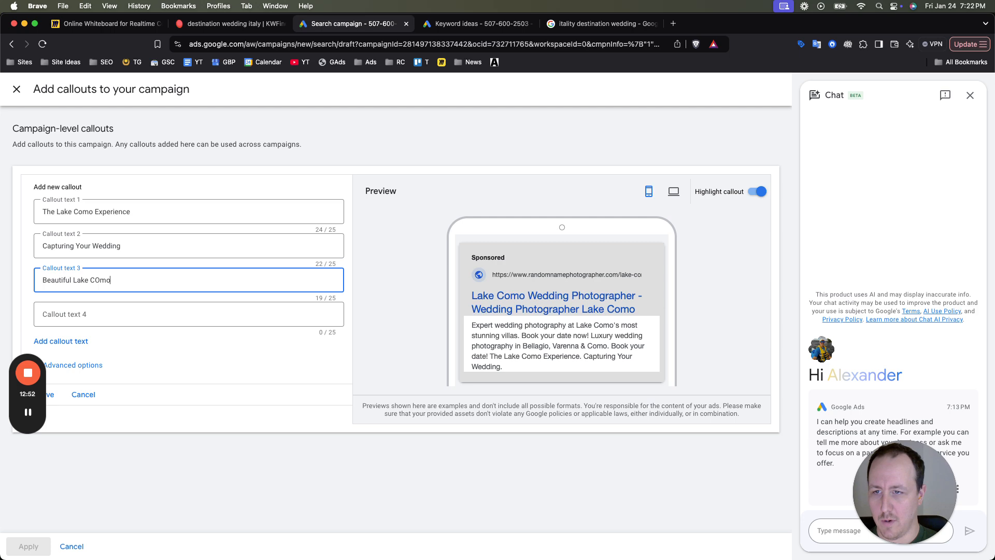
pyautogui.write('iful Lake Com')
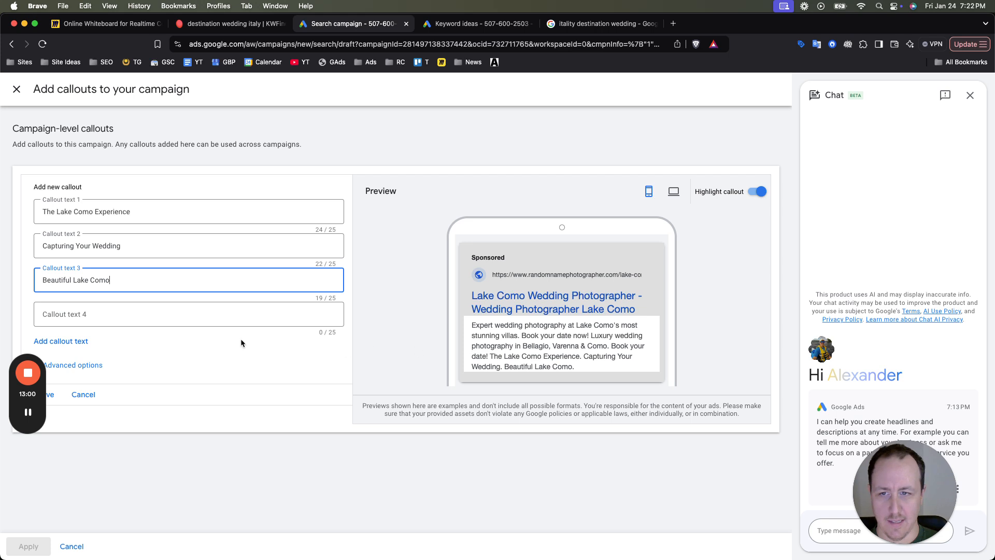
# - Set the fourth callout text to "Starting From $3999" and leave the callouts without applying any to the campaign
pyautogui.click(220, 321)
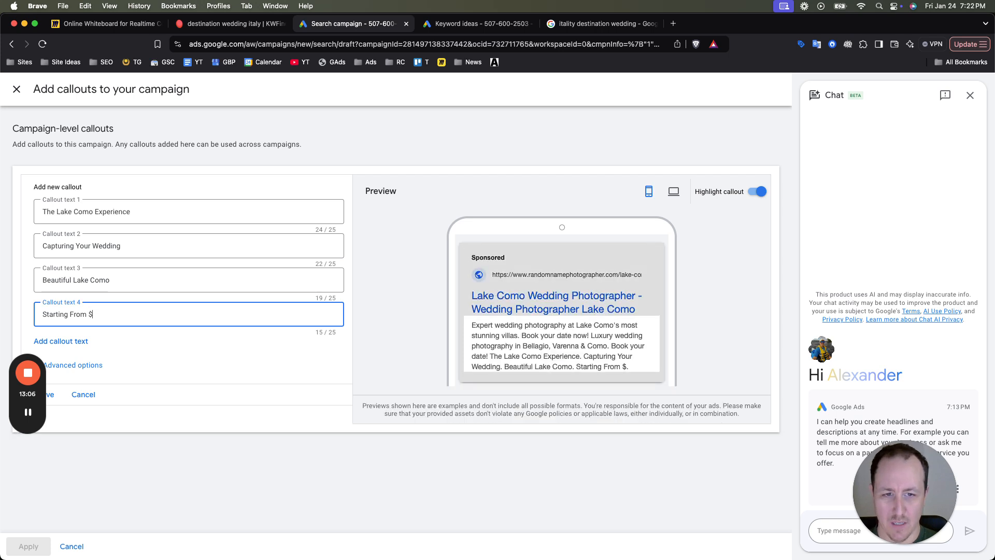
pyautogui.write('3999')
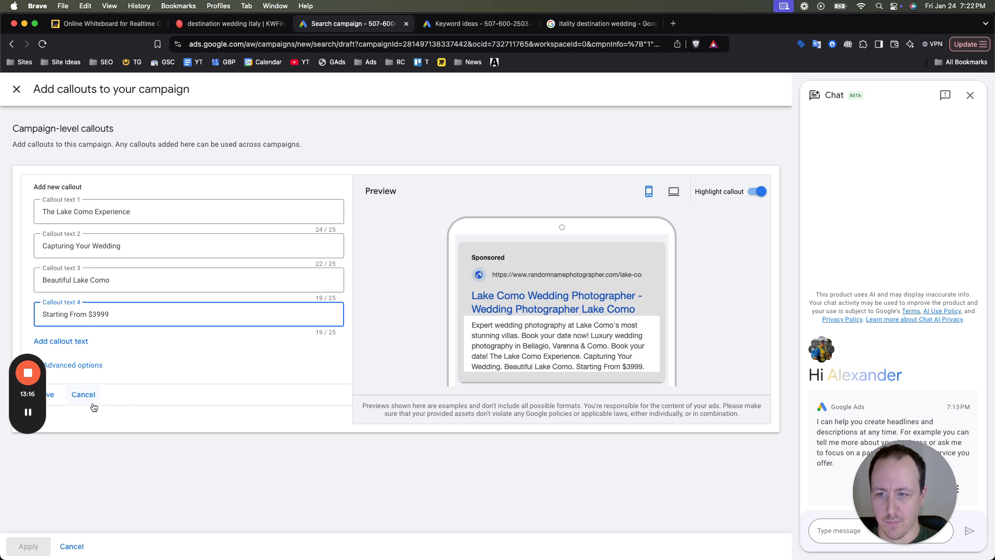
pyautogui.scroll(5, 616, 368)
pyautogui.scroll(-5, 608, 369)
pyautogui.click(64, 402)
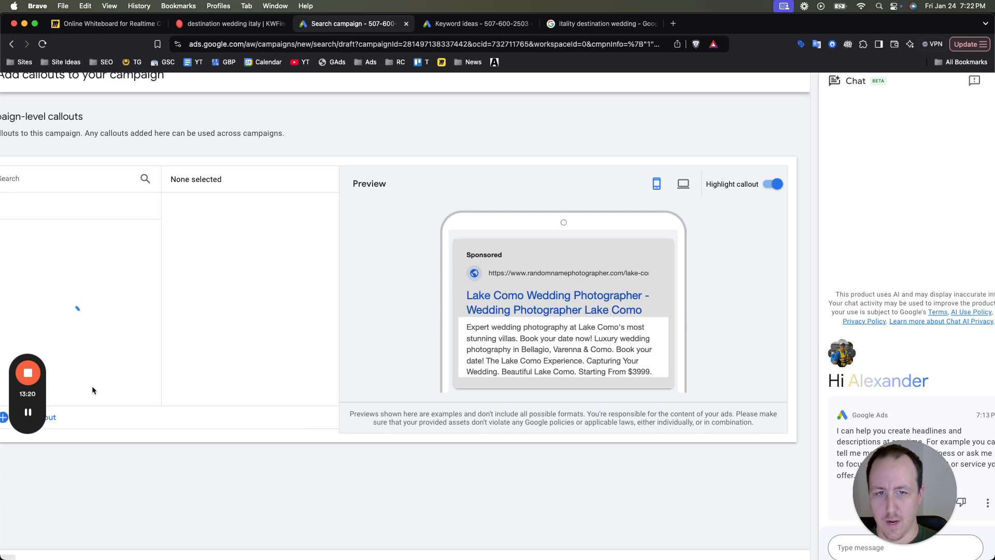
pyautogui.scroll(-5, 384, 378)
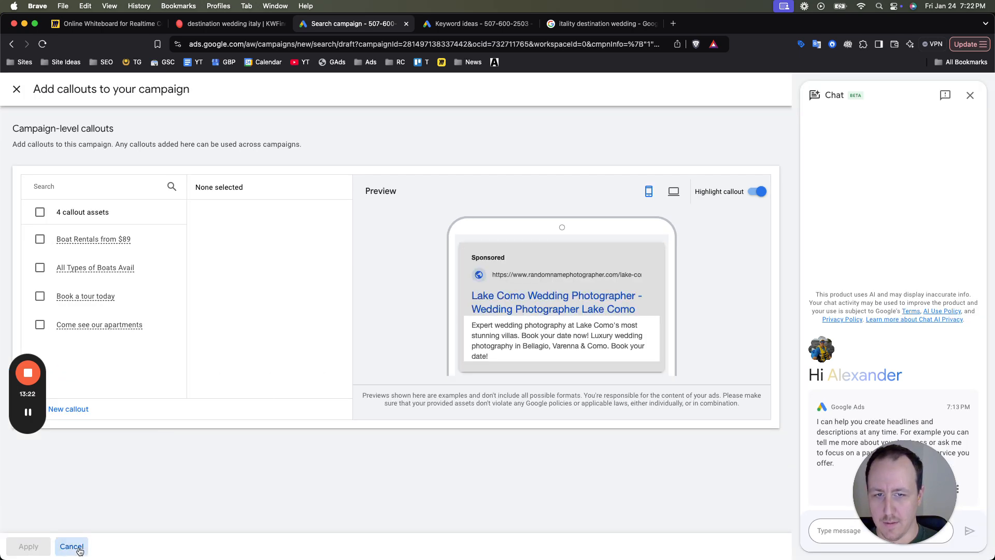
pyautogui.click(72, 546)
# - Look through the additional asset types, from promotions to apps, and finish the ad without adding any of them
pyautogui.click(234, 409)
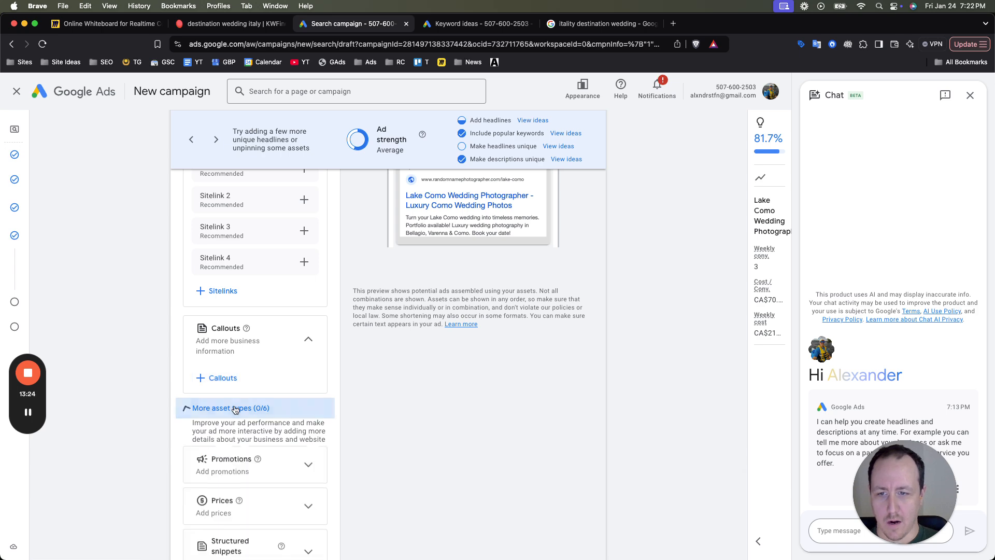
pyautogui.scroll(-5, 288, 480)
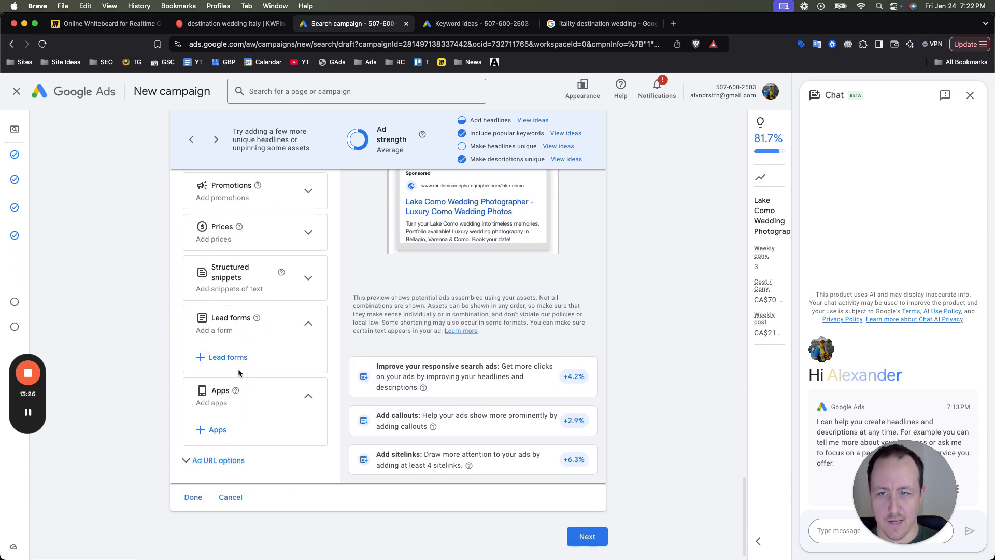
pyautogui.scroll(7, 246, 403)
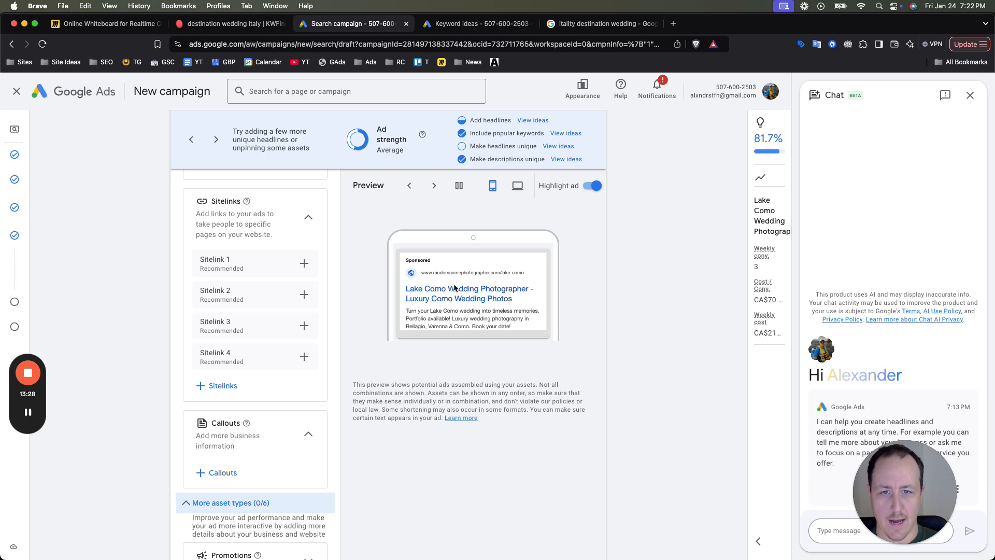
pyautogui.scroll(-2, 304, 487)
pyautogui.scroll(-6, 305, 487)
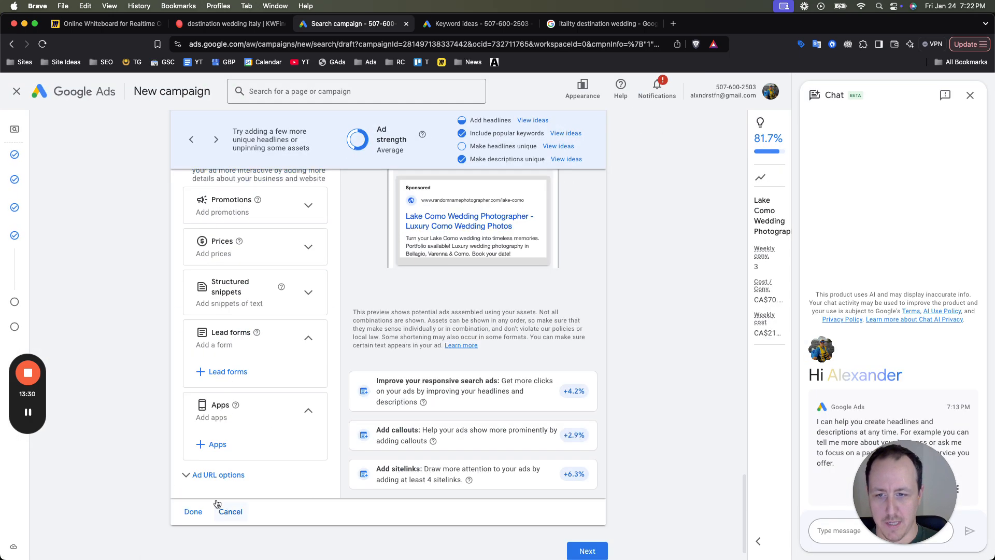
pyautogui.click(190, 512)
# - Review the ad group's keywords and finished ad, and continue to the campaign budget
pyautogui.scroll(2, 304, 209)
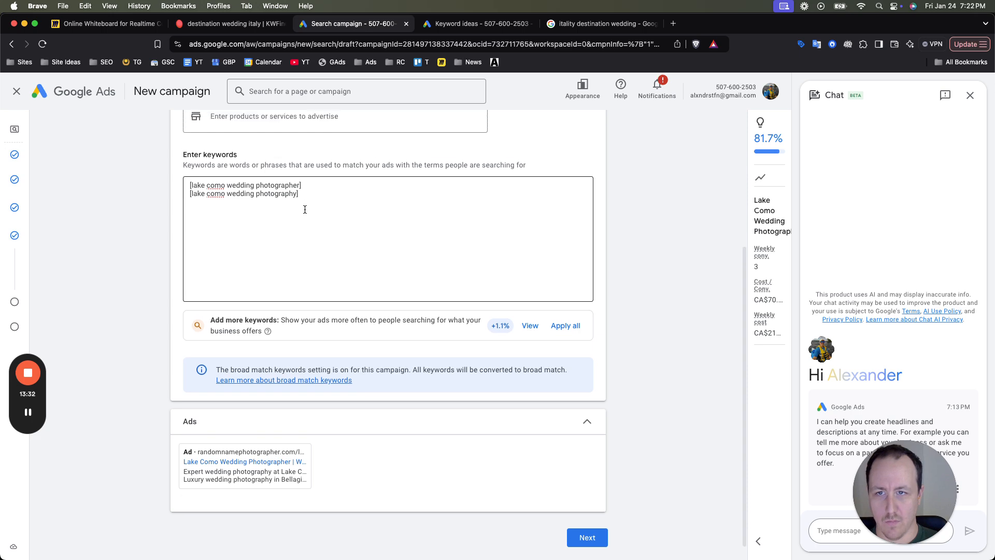
pyautogui.scroll(-1, 311, 254)
pyautogui.scroll(4, 393, 265)
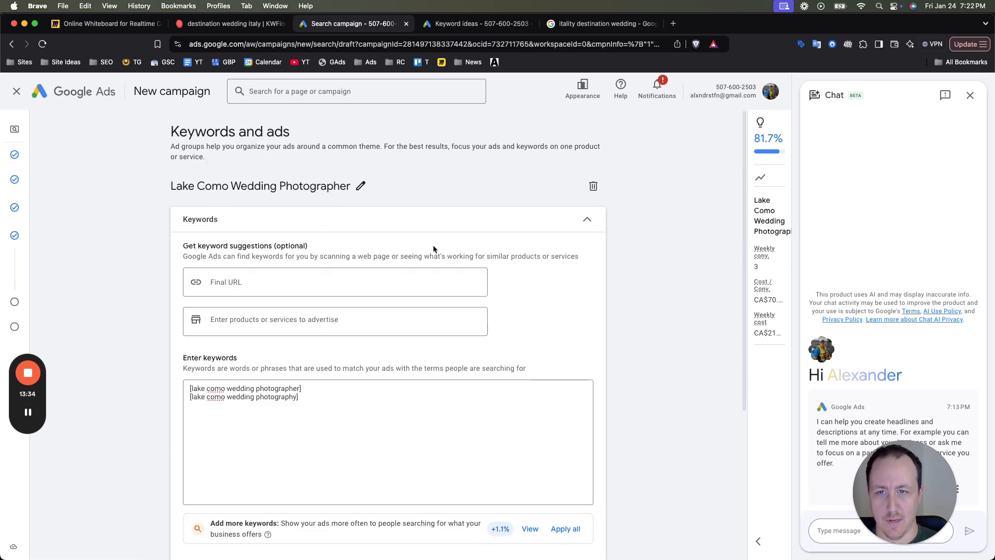
pyautogui.scroll(-5, 531, 311)
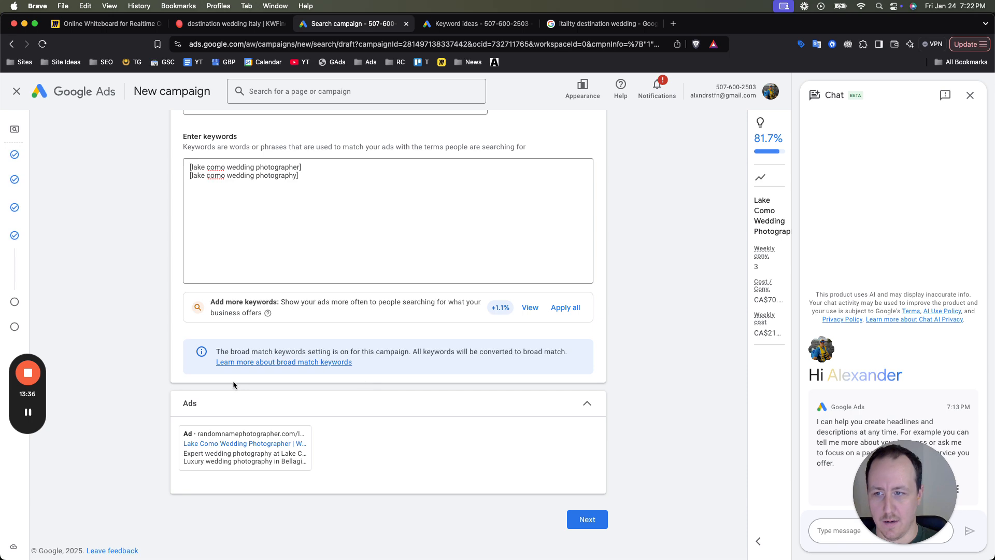
pyautogui.moveTo(28, 394); pyautogui.dragTo(51, 486)
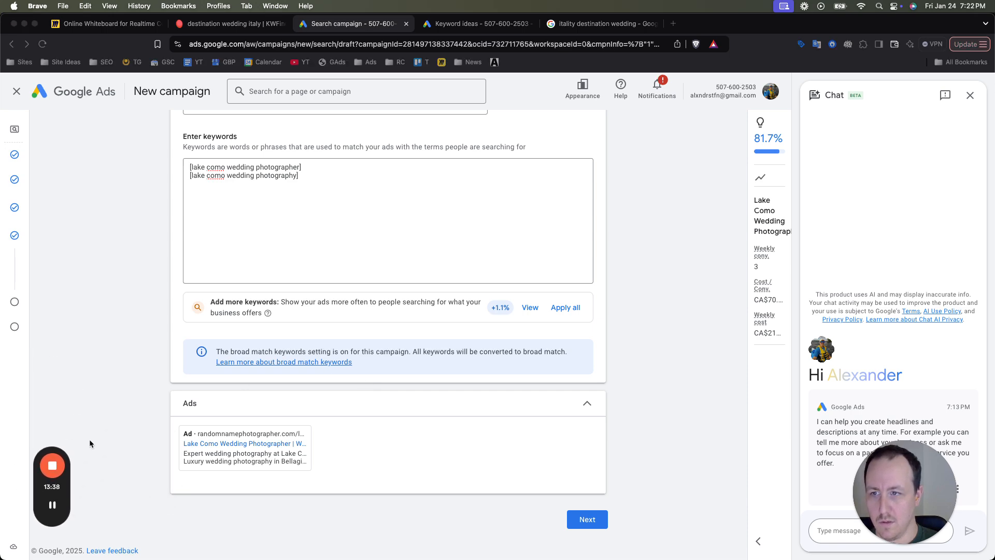
pyautogui.scroll(5, 250, 340)
pyautogui.click(405, 376)
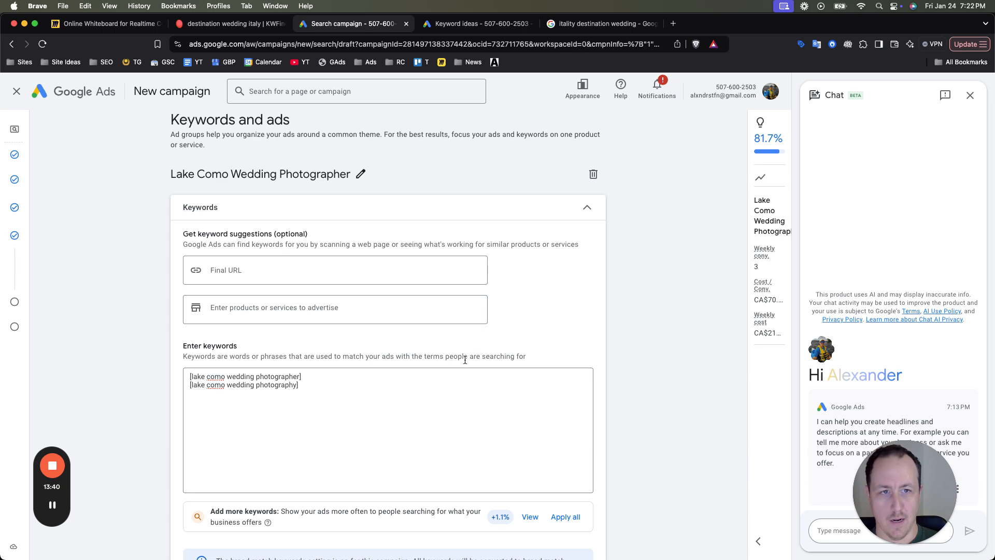
pyautogui.scroll(-4, 465, 360)
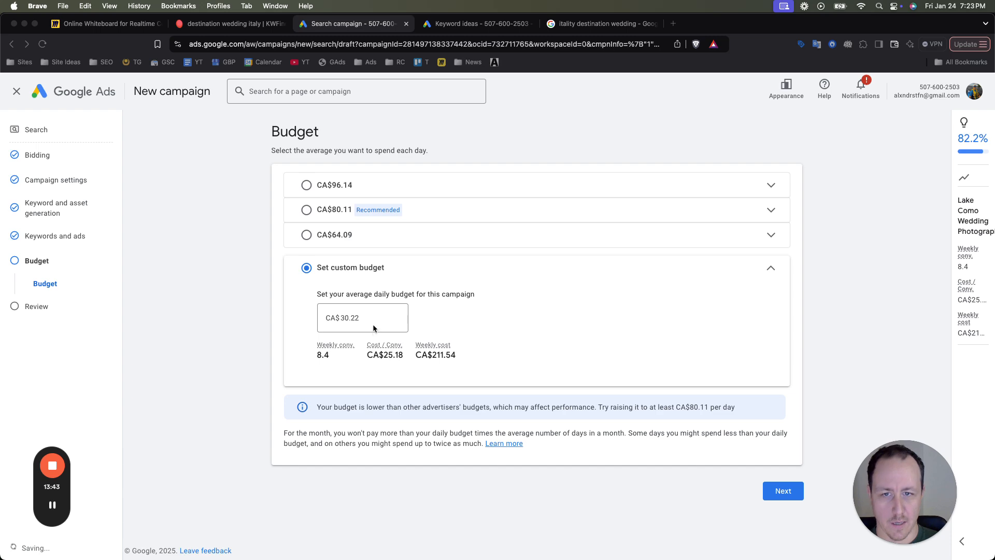
# - Consult the keyword bid ranges in Keyword Planner, and set the campaign's custom average daily budget to CA$0.01
pyautogui.doubleClick(372, 322)
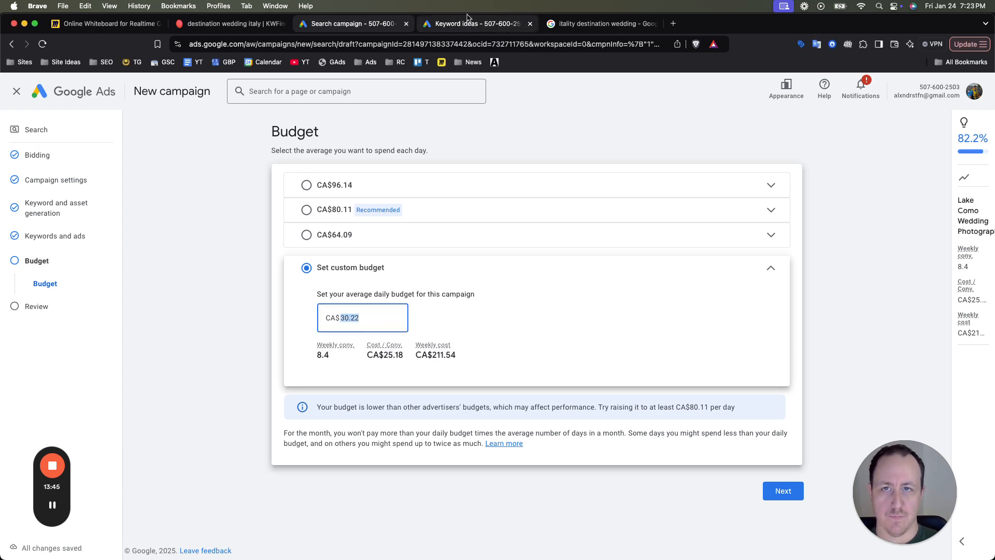
pyautogui.click(469, 24)
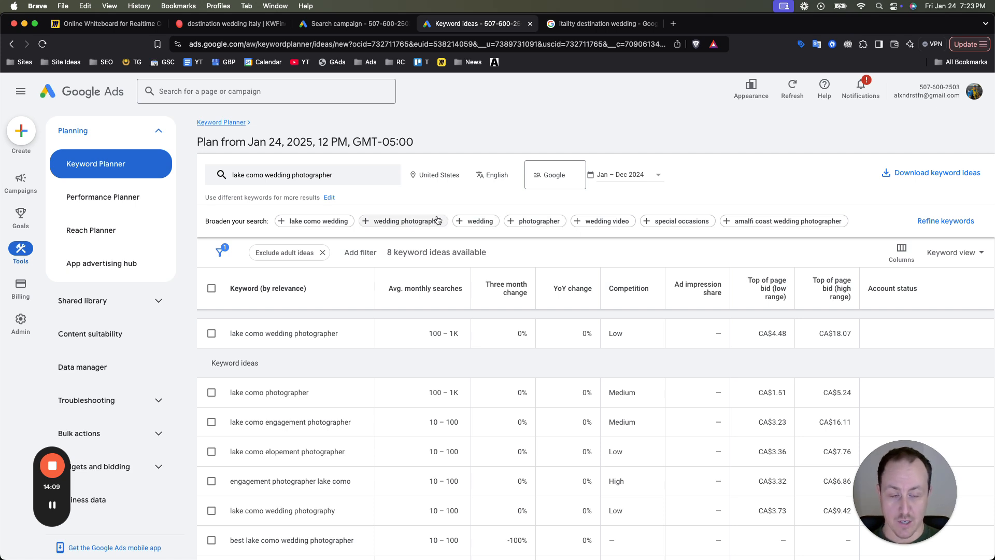
pyautogui.moveTo(498, 289)
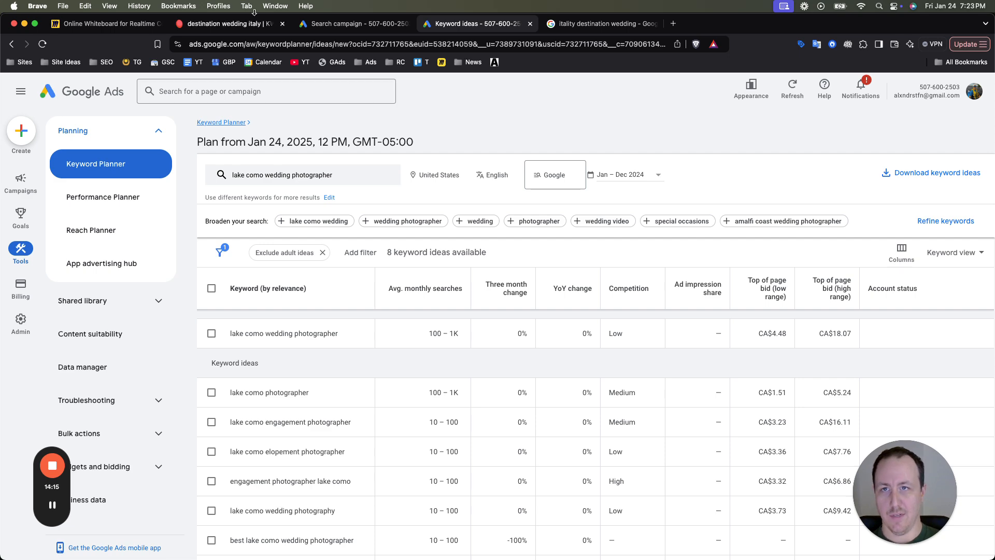
pyautogui.click(361, 25)
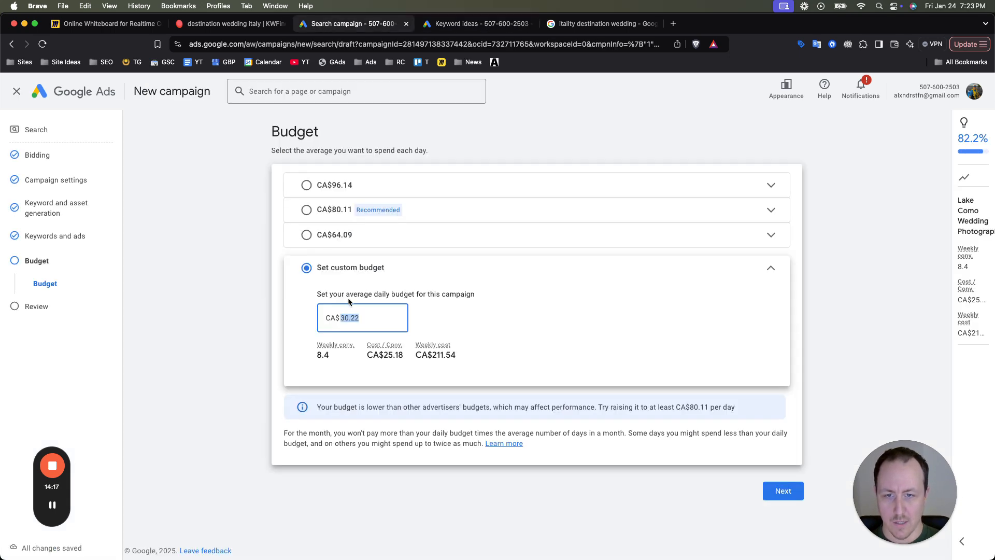
pyautogui.write('0.01')
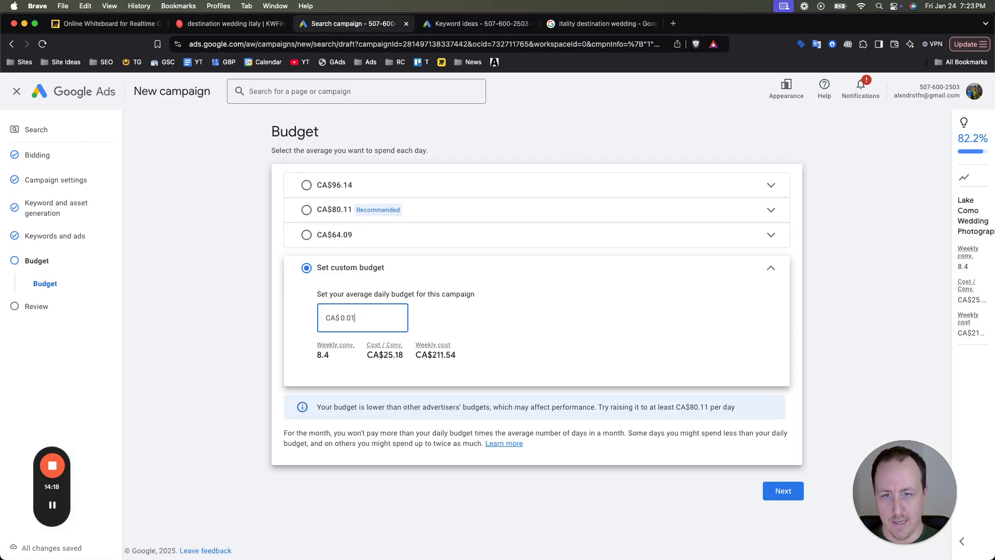
pyautogui.click(816, 296)
pyautogui.click(783, 490)
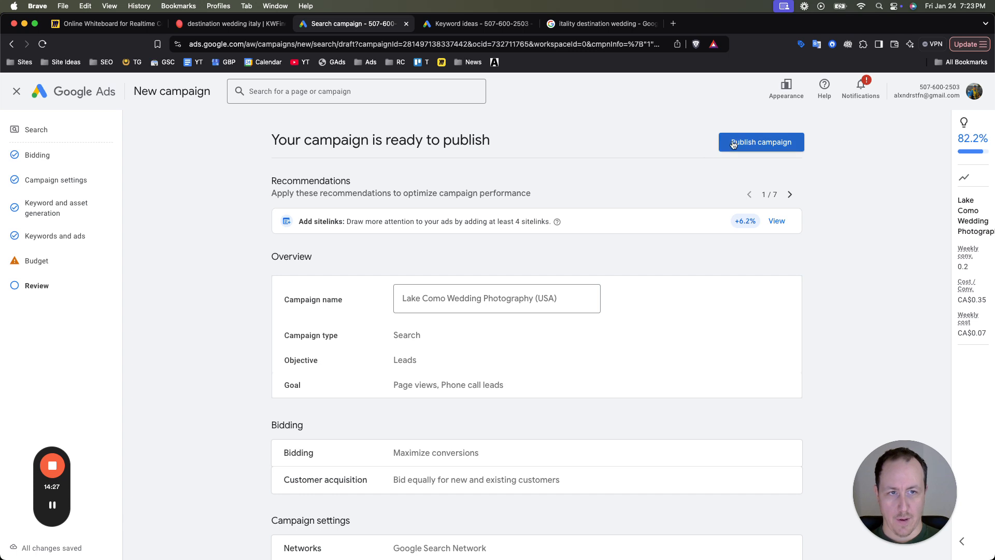
# - Publish the campaign and skip the Google tag setup
pyautogui.click(772, 143)
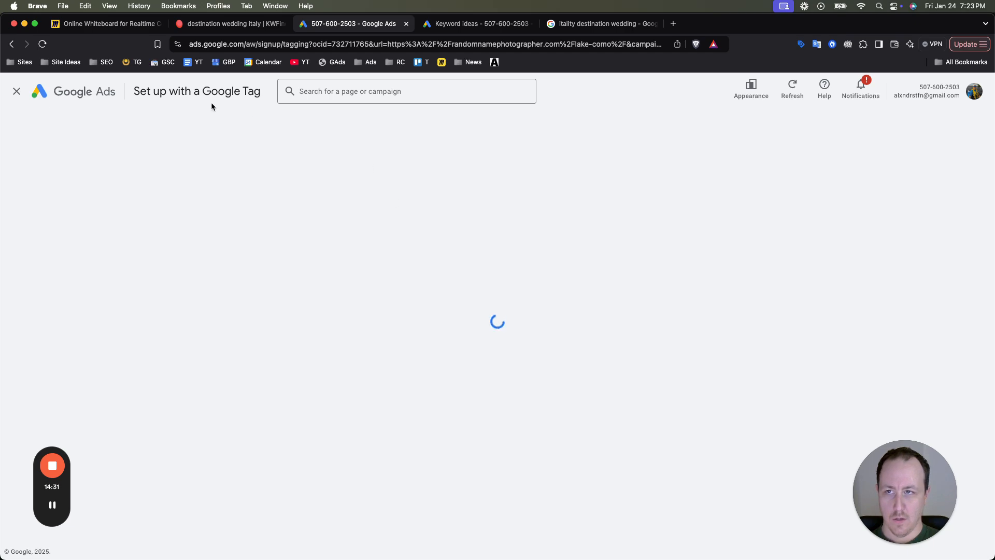
pyautogui.click(16, 97)
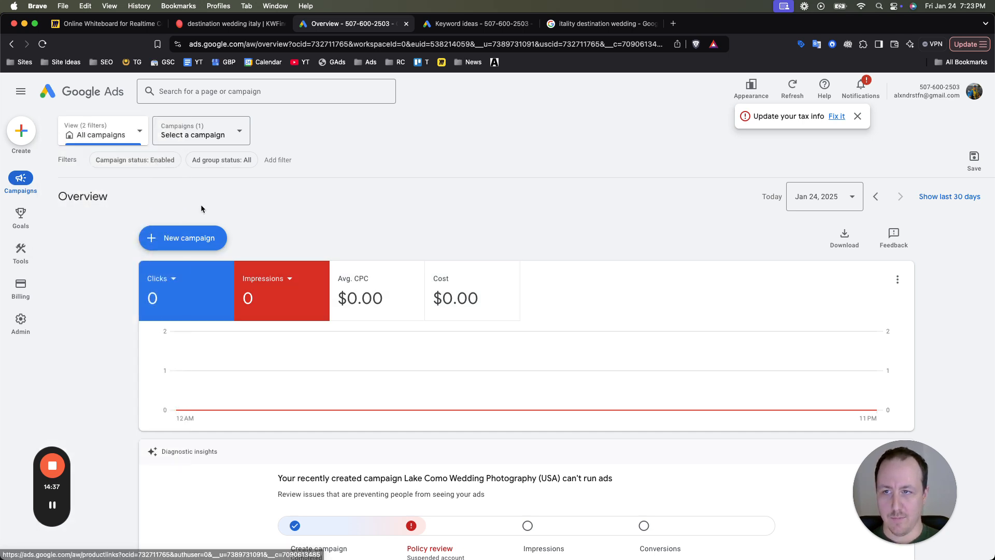
# - Select the Lake Como Wedding Photography (USA) campaign and open its settings from the campaigns list
pyautogui.click(233, 136)
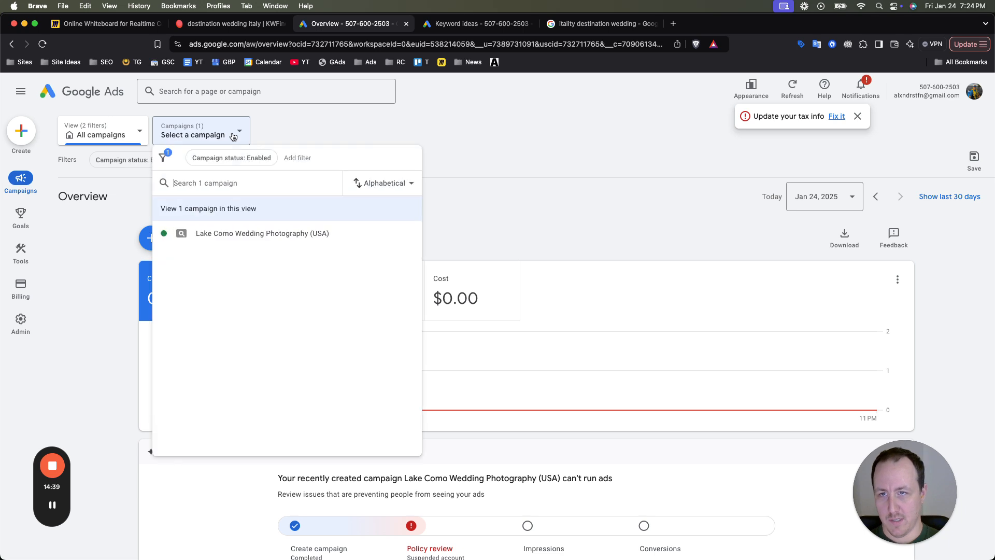
pyautogui.click(240, 231)
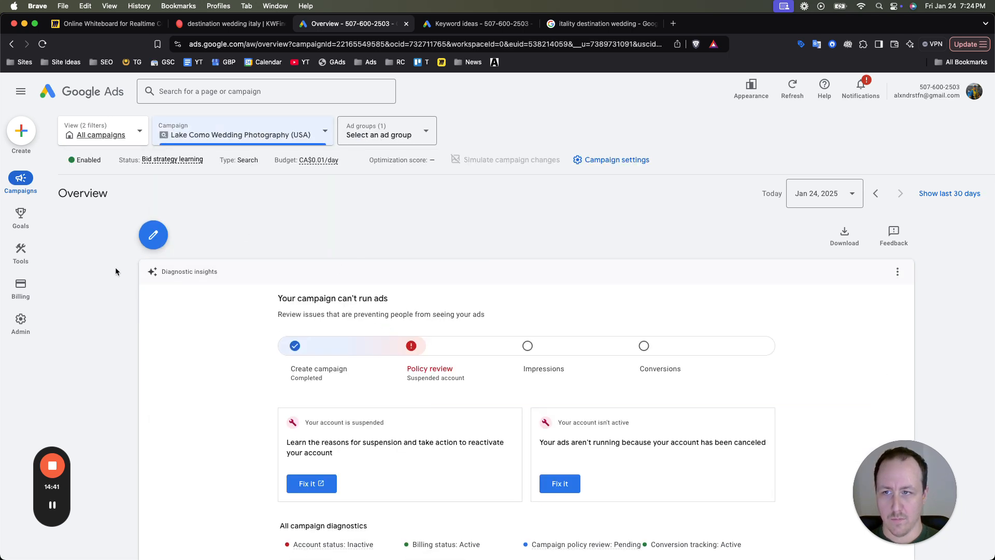
pyautogui.moveTo(23, 184)
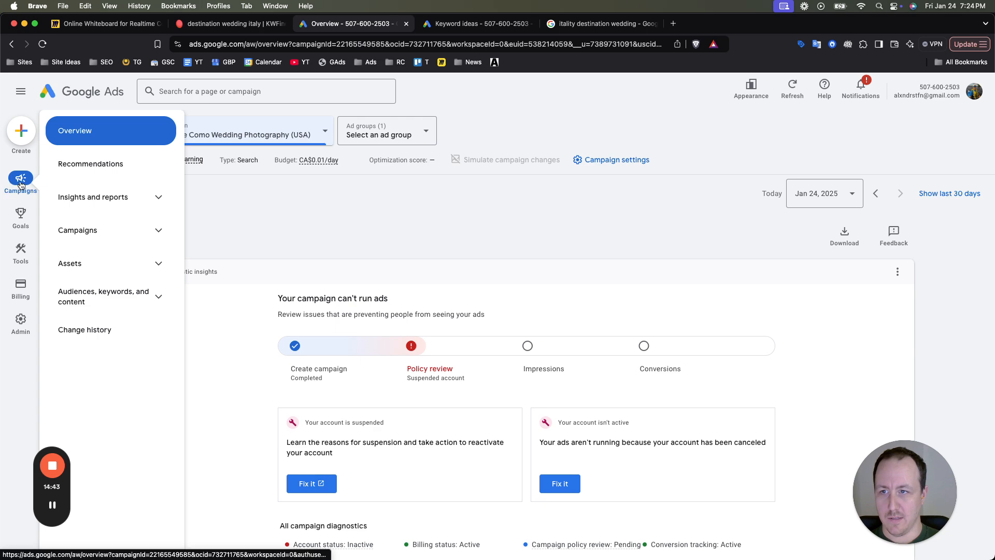
pyautogui.scroll(-5, 200, 167)
pyautogui.scroll(5, 200, 167)
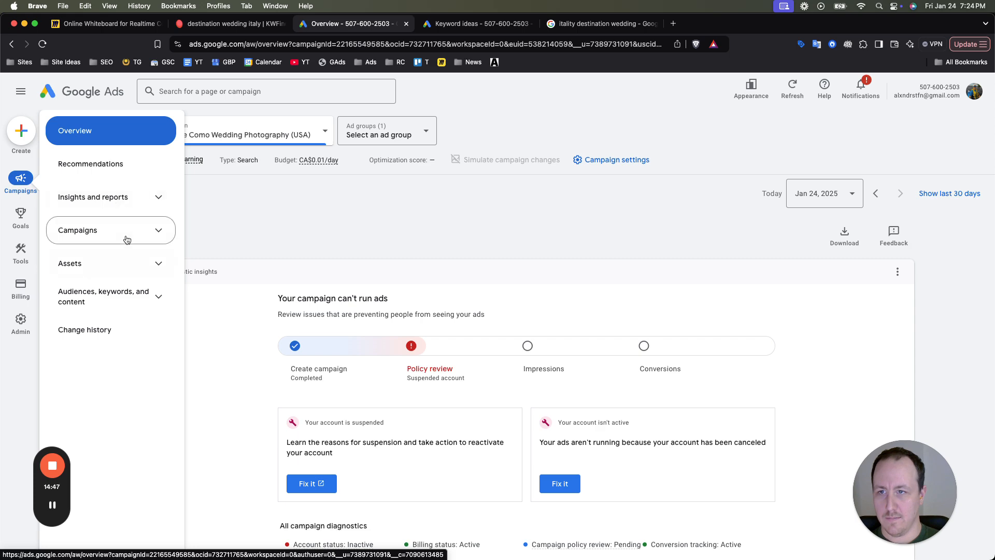
pyautogui.click(119, 232)
pyautogui.click(112, 278)
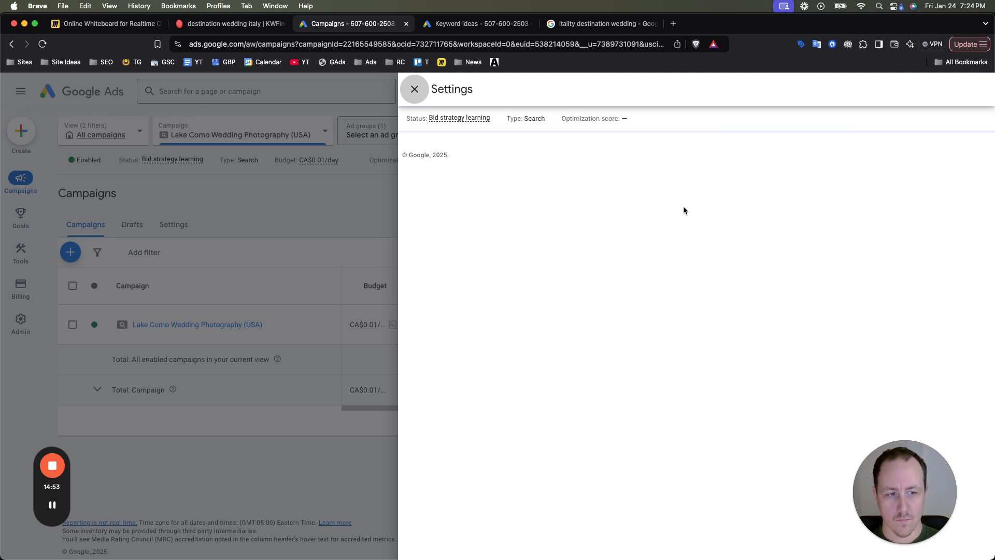
# - Change the campaign's bid strategy to Manual CPC by selecting the strategy directly, and save the bidding setting
pyautogui.click(636, 391)
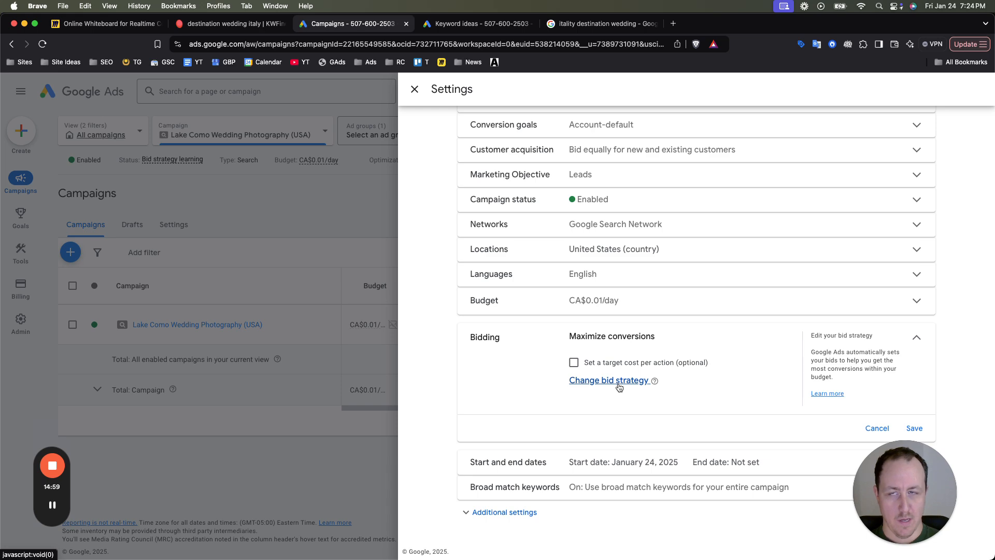
pyautogui.click(601, 382)
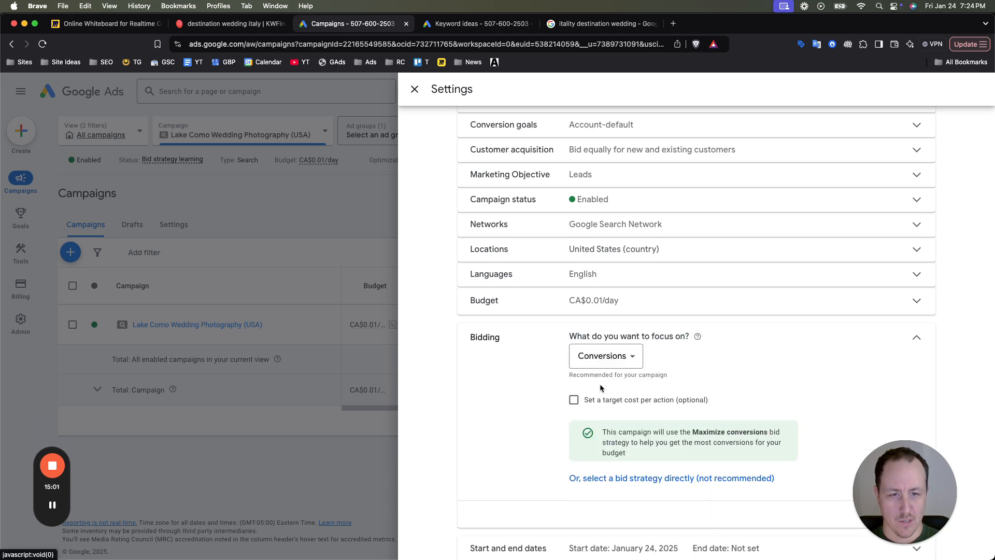
pyautogui.scroll(-3, 606, 415)
pyautogui.click(654, 392)
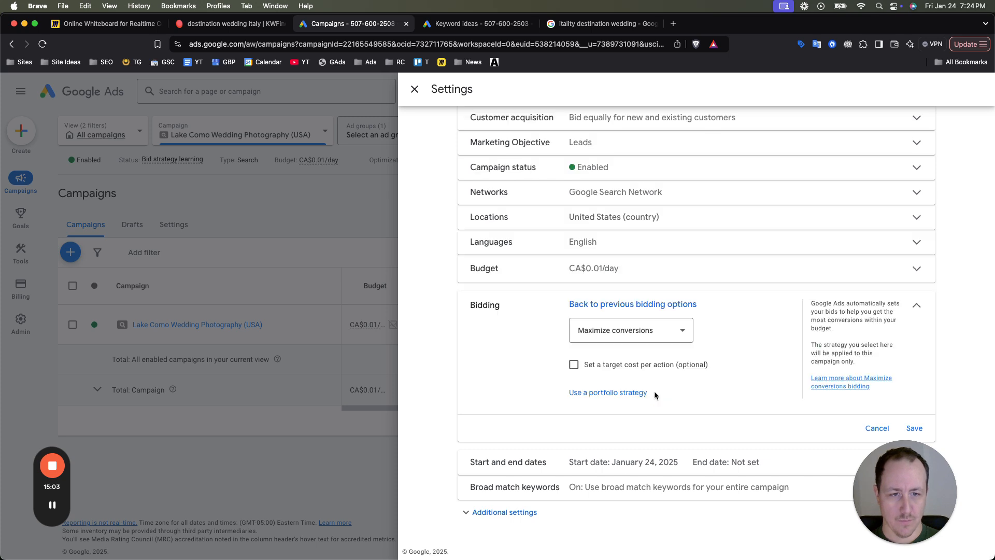
pyautogui.click(637, 332)
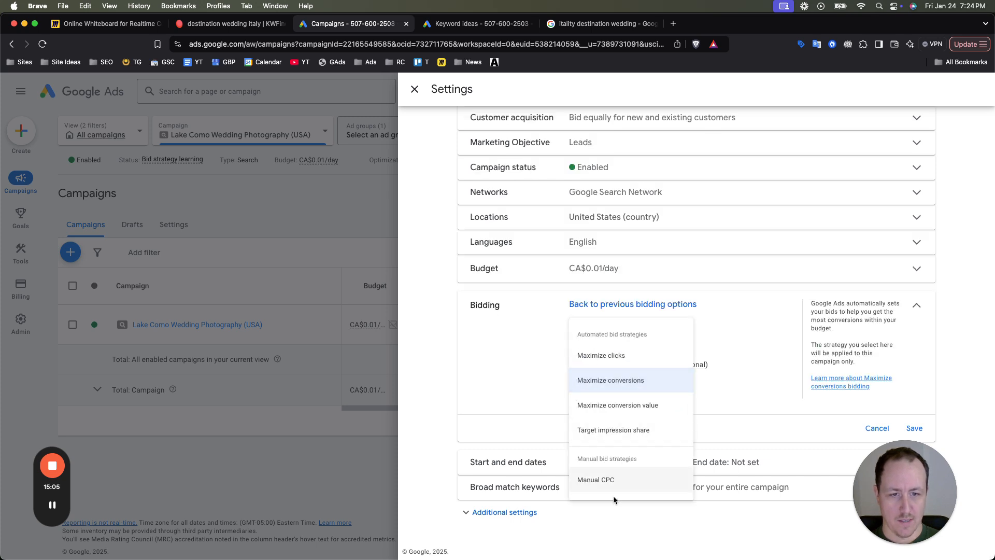
pyautogui.click(615, 481)
pyautogui.scroll(-1, 801, 363)
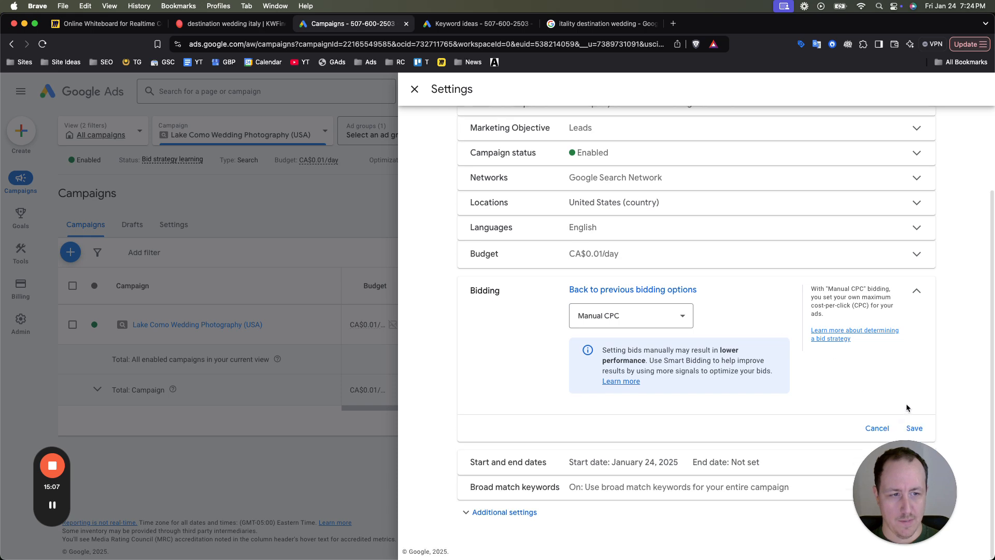
pyautogui.click(913, 427)
pyautogui.click(578, 355)
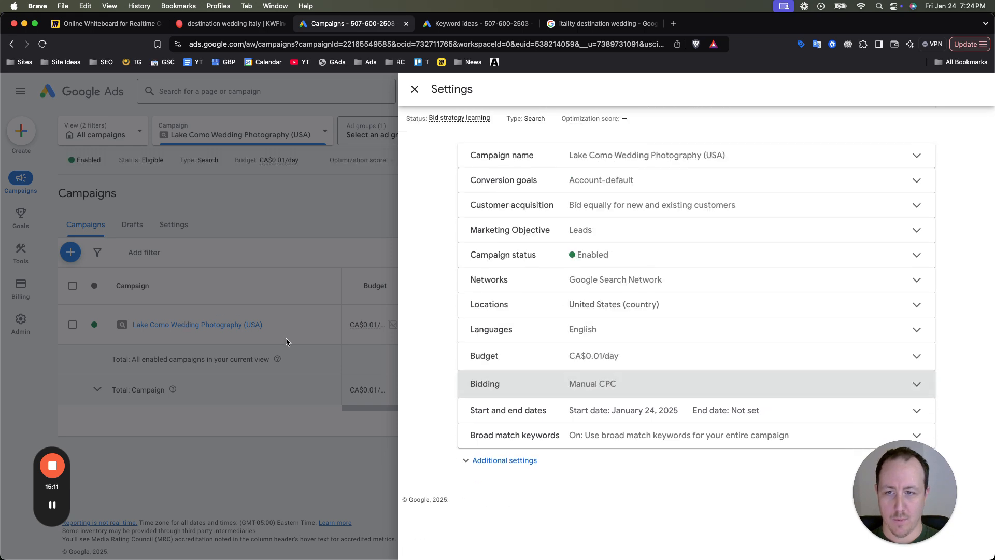
# - Close the campaign settings and filter the view to the Lake Como Wedding Photographer ad group
pyautogui.click(275, 286)
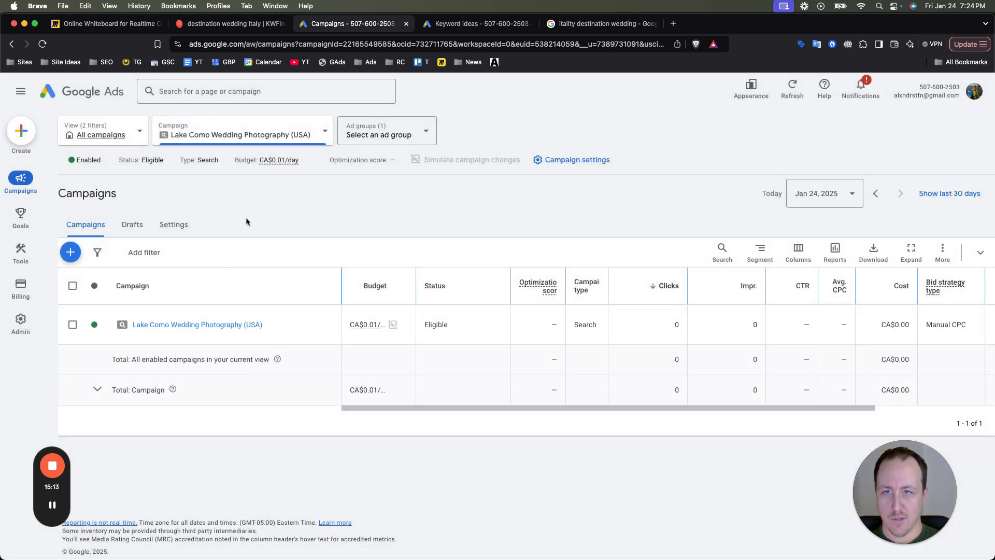
pyautogui.click(366, 136)
pyautogui.click(388, 231)
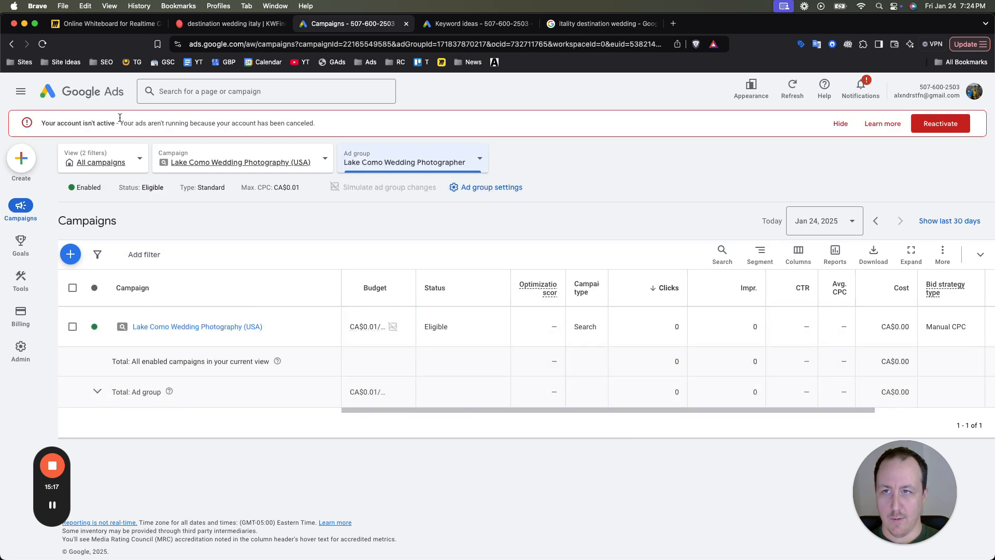
# - Dismiss the inactive-account notice and widen the Budget column in the campaigns table
pyautogui.click(43, 45)
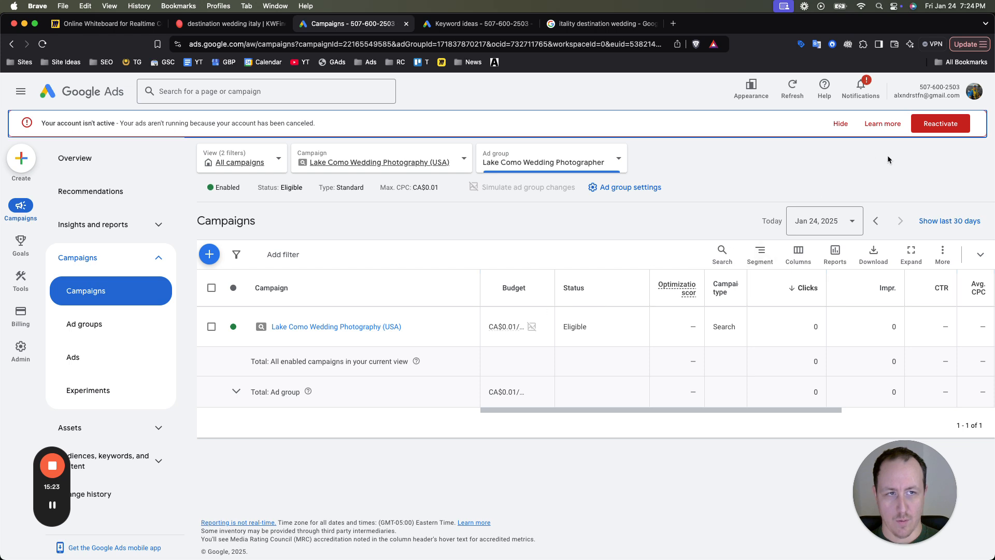
pyautogui.click(839, 124)
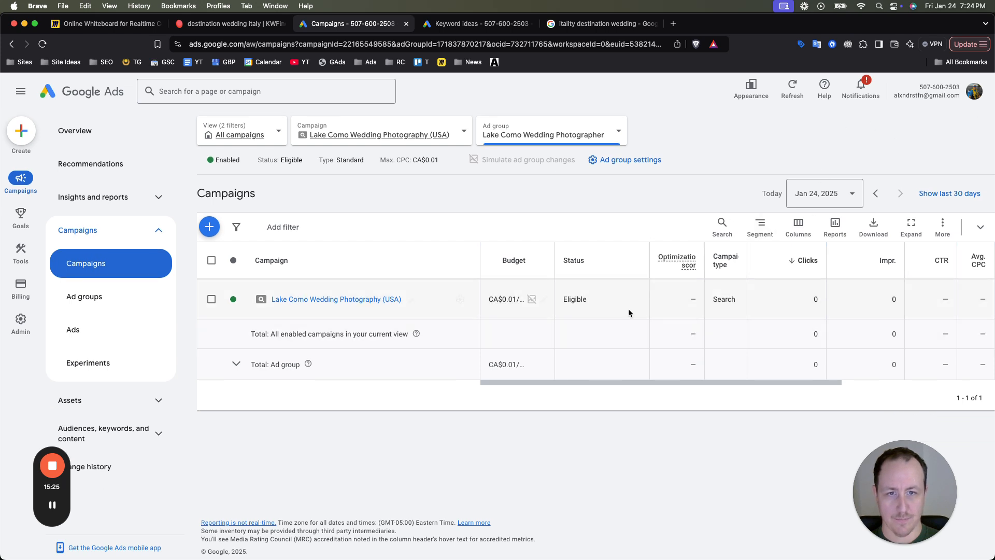
pyautogui.moveTo(563, 251); pyautogui.dragTo(647, 253)
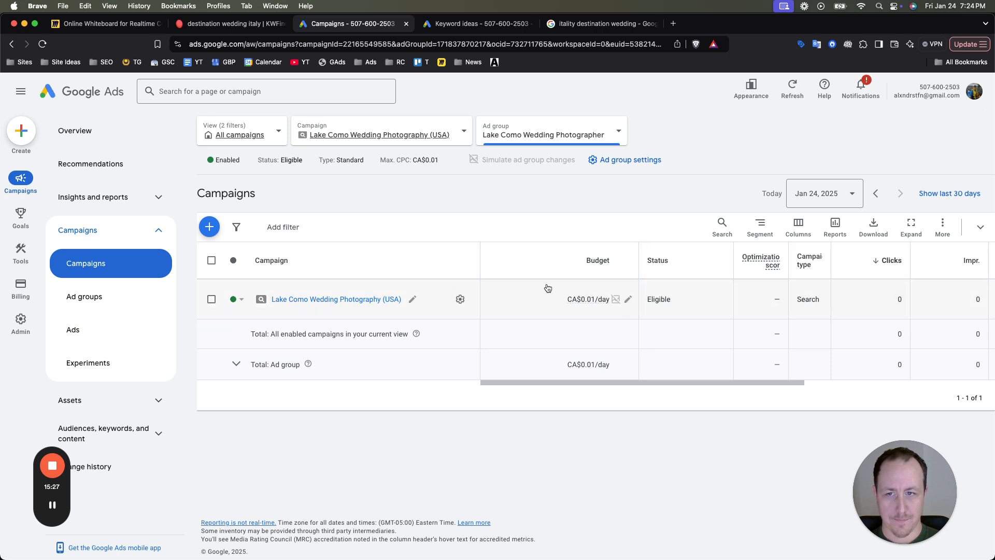
# - Set the Lake Como Wedding Photographer ad group's default max. CPC to CA$12.00, and compare it with the Keyword Planner bid ranges
pyautogui.click(84, 297)
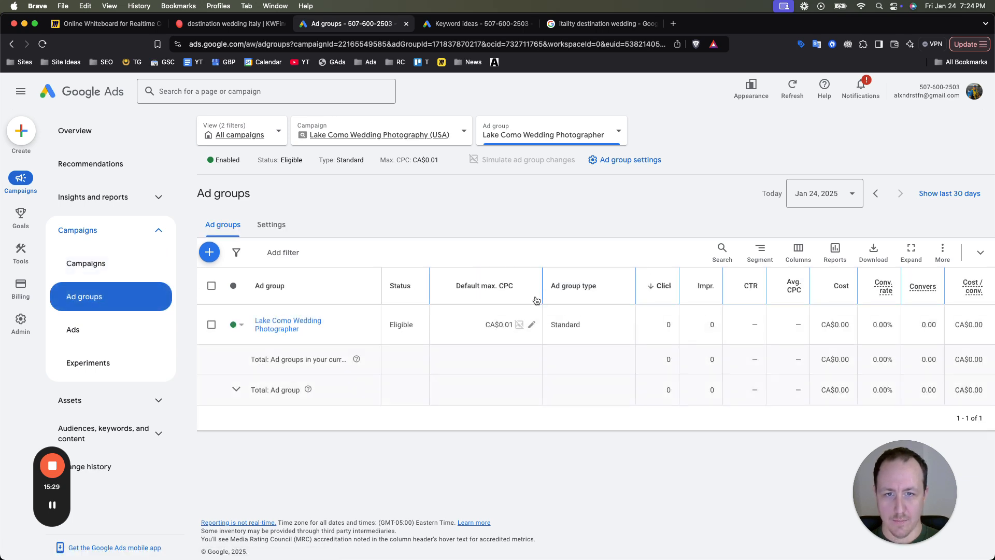
pyautogui.click(532, 325)
pyautogui.press('BackSpace')
pyautogui.press('BackSpace')
pyautogui.press('BackSpace')
pyautogui.press('BackSpace')
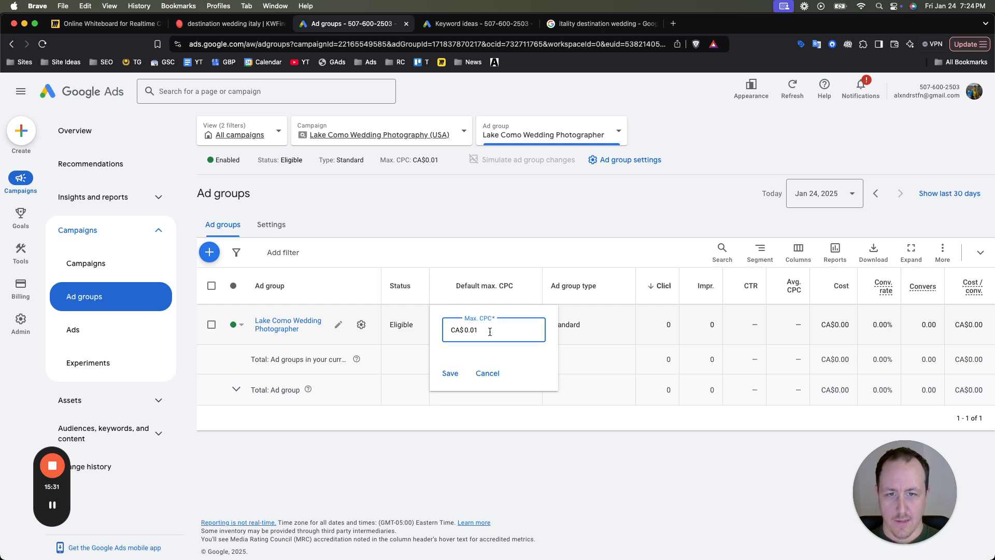
pyautogui.write('12')
pyautogui.click(451, 381)
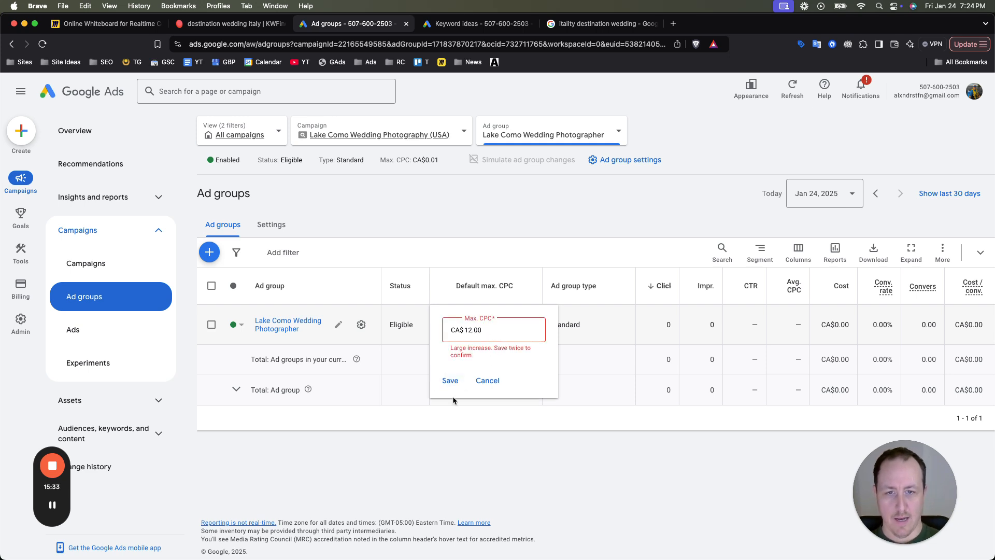
pyautogui.click(451, 382)
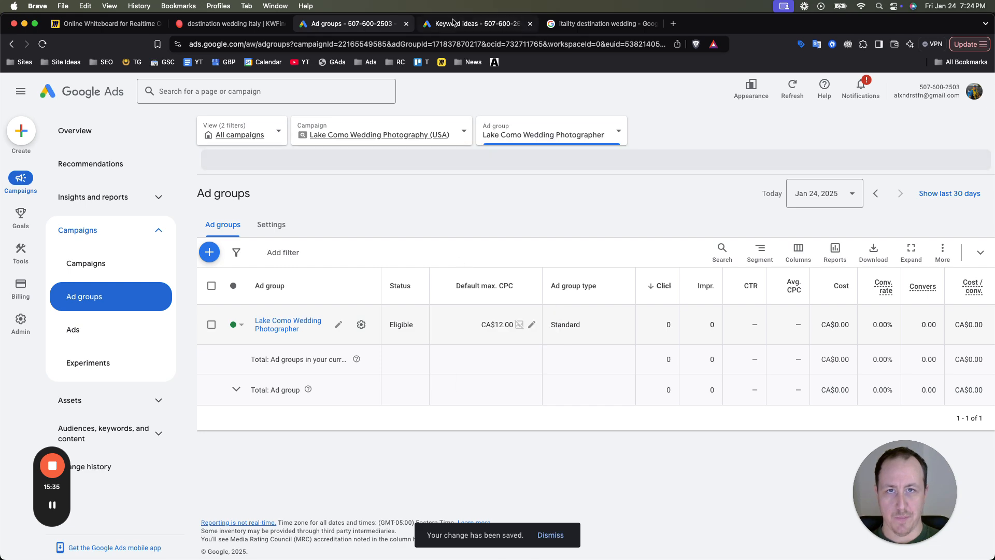
pyautogui.click(475, 23)
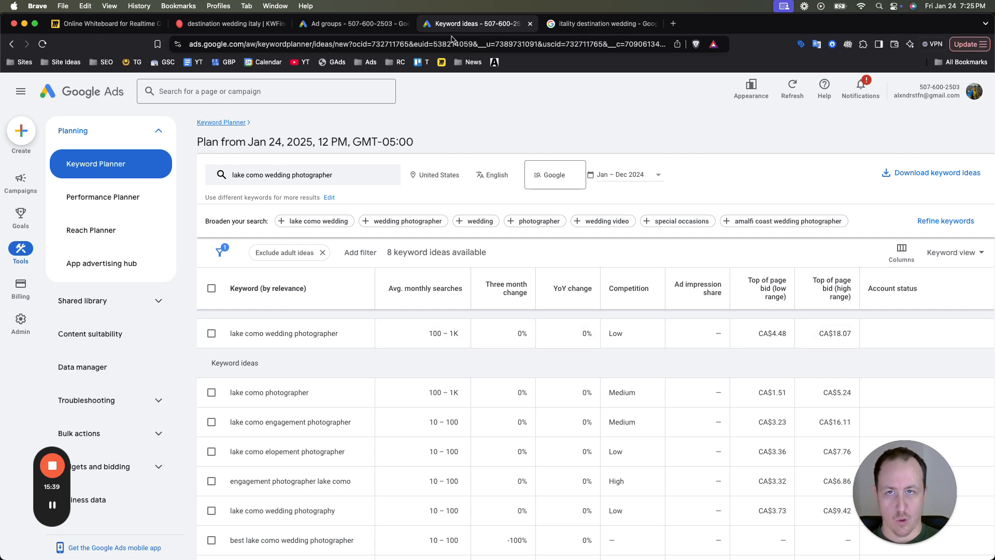
pyautogui.click(352, 23)
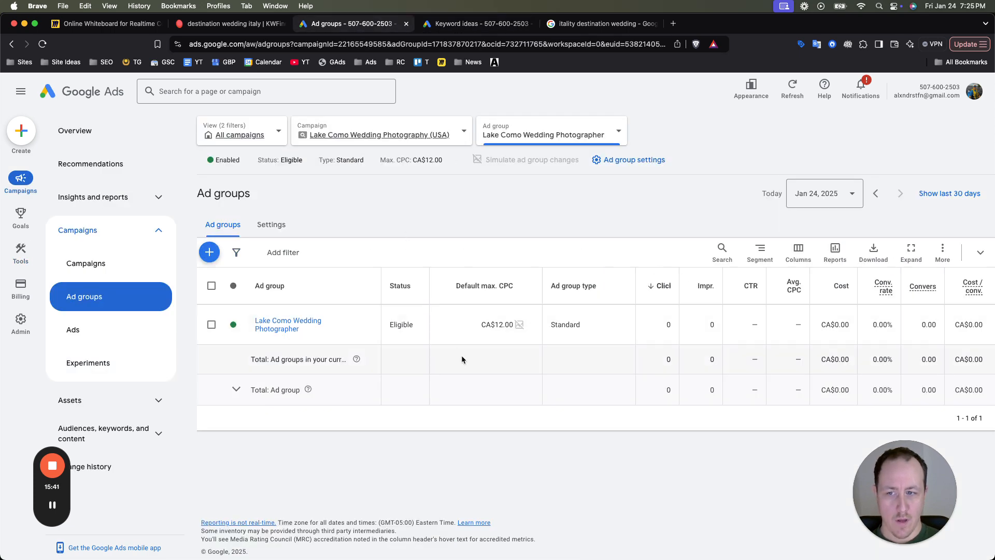
# - Switch to the Miro whiteboard and set the pen to a thinner red stroke, undoing the test stroke
pyautogui.click(111, 28)
pyautogui.scroll(5, 414, 311)
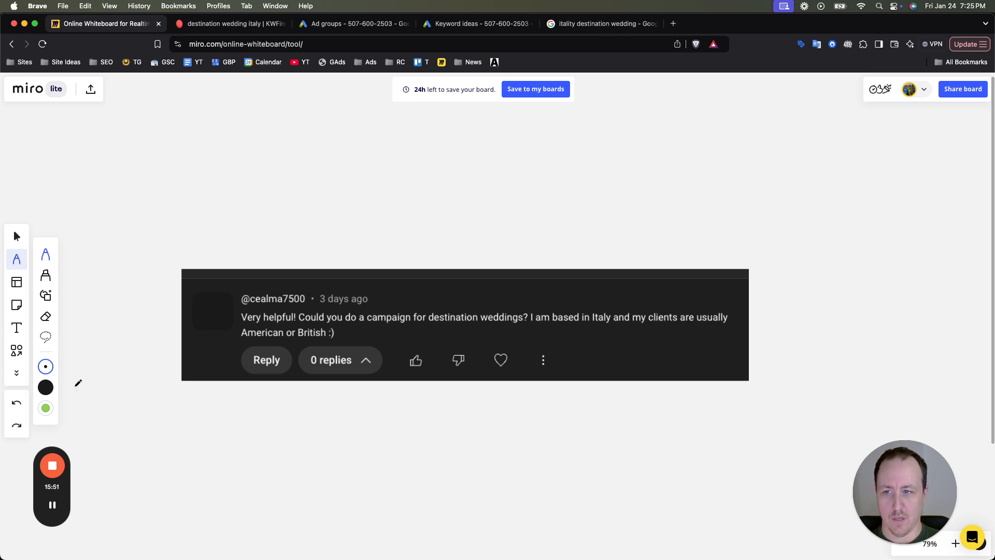
pyautogui.click(47, 388)
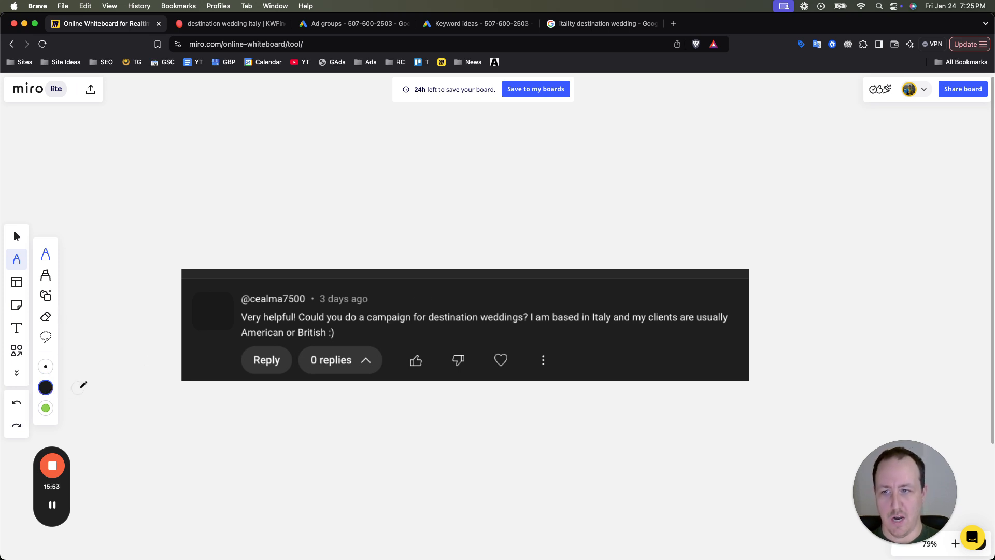
pyautogui.click(47, 388)
pyautogui.click(148, 358)
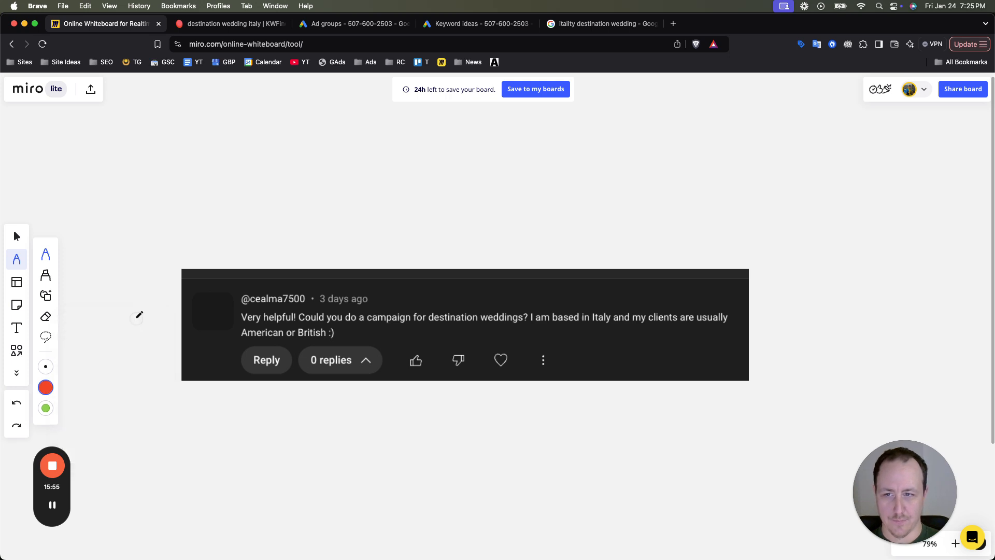
pyautogui.moveTo(86, 342); pyautogui.dragTo(148, 345)
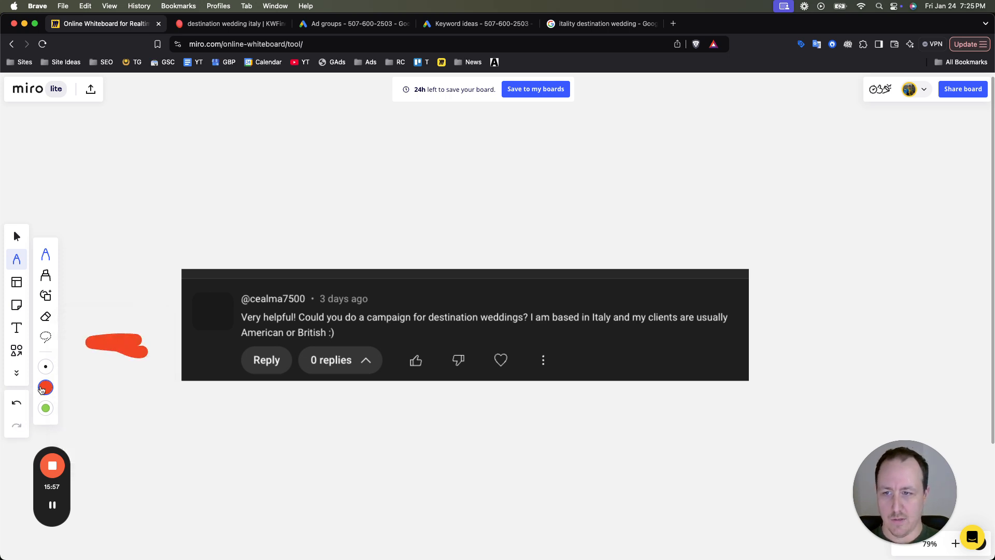
pyautogui.click(46, 388)
pyautogui.moveTo(152, 328); pyautogui.dragTo(91, 329)
pyautogui.click(97, 299)
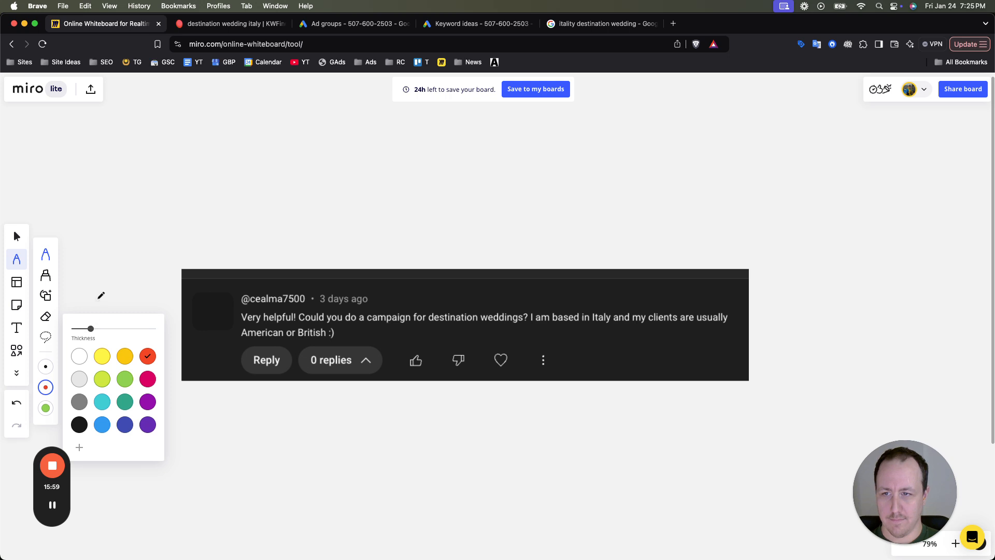
pyautogui.press('super+z')
pyautogui.press('super+z')
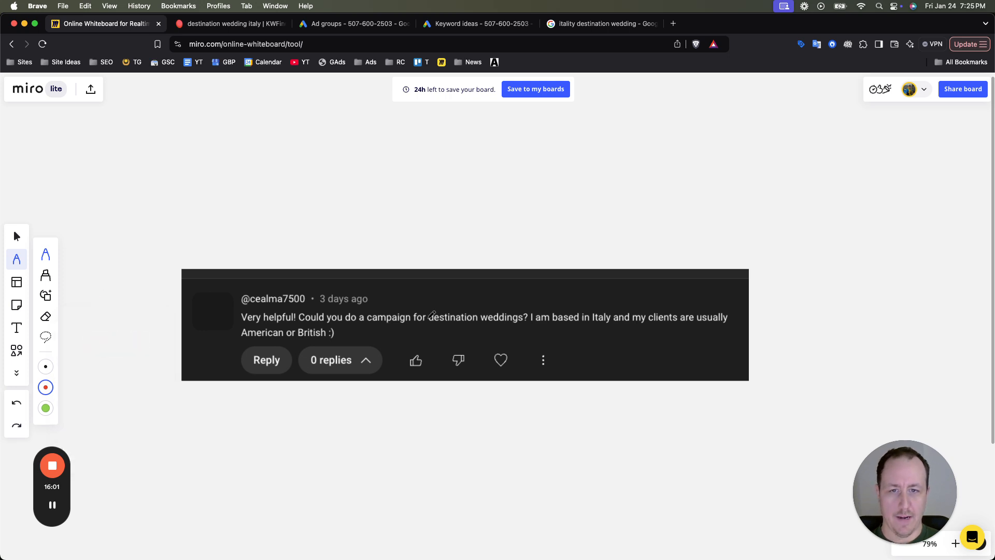
# - Mark "destination weddings?" in the comment and the "Run local campaigns" bullet in red, undoing each set of strokes
pyautogui.moveTo(422, 332)
pyautogui.mouseDown()
pyautogui.moveTo(532, 319)
pyautogui.moveTo(436, 293)
pyautogui.moveTo(422, 304)
pyautogui.moveTo(458, 346)
pyautogui.mouseUp()
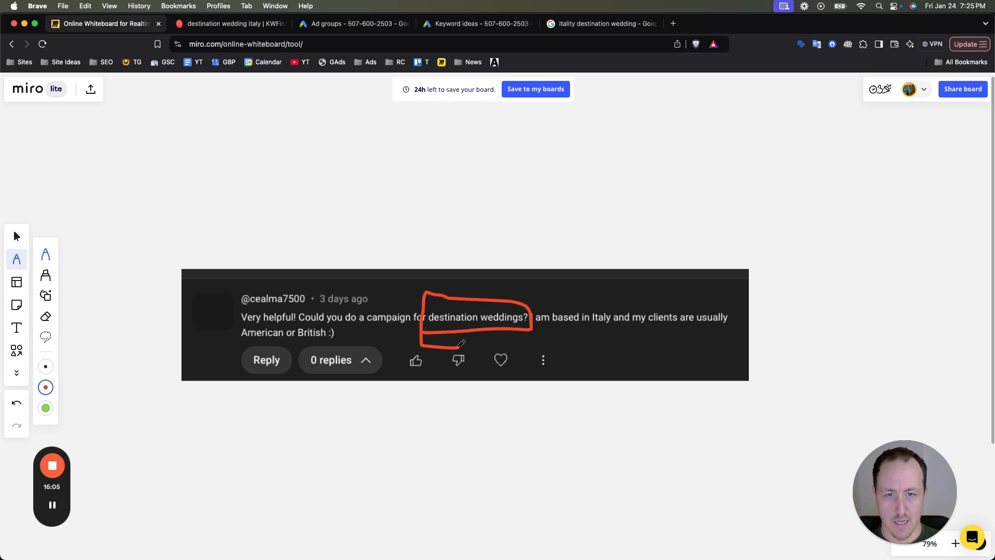
pyautogui.press('super+z')
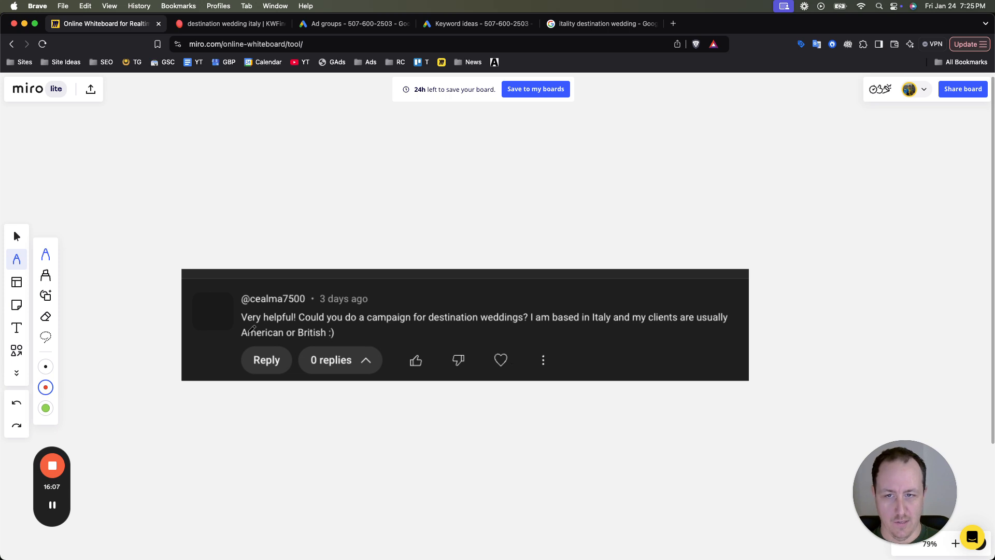
pyautogui.scroll(-10, 344, 315)
pyautogui.moveTo(281, 370); pyautogui.dragTo(417, 374)
pyautogui.press('super+z')
pyautogui.moveTo(311, 366)
pyautogui.mouseDown()
pyautogui.moveTo(258, 364)
pyautogui.moveTo(456, 407)
pyautogui.moveTo(555, 397)
pyautogui.moveTo(553, 356)
pyautogui.moveTo(259, 343)
pyautogui.mouseUp()
pyautogui.press('super+z')
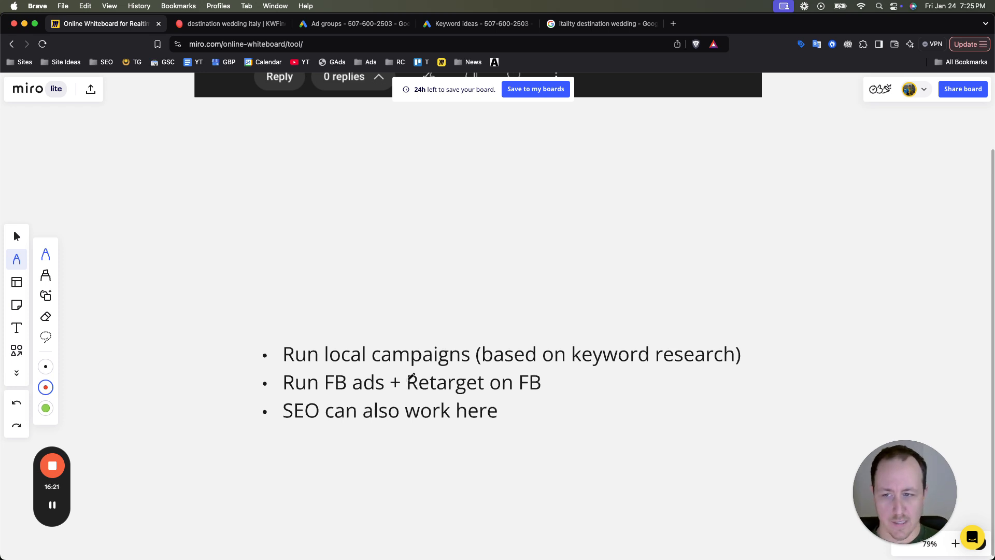
# - Mark the "SEO can also work here" bullet and the bullet list in red, undoing the strokes each time
pyautogui.moveTo(354, 422); pyautogui.dragTo(399, 424)
pyautogui.moveTo(281, 427)
pyautogui.mouseDown()
pyautogui.moveTo(471, 431)
pyautogui.moveTo(525, 409)
pyautogui.moveTo(265, 367)
pyautogui.mouseUp()
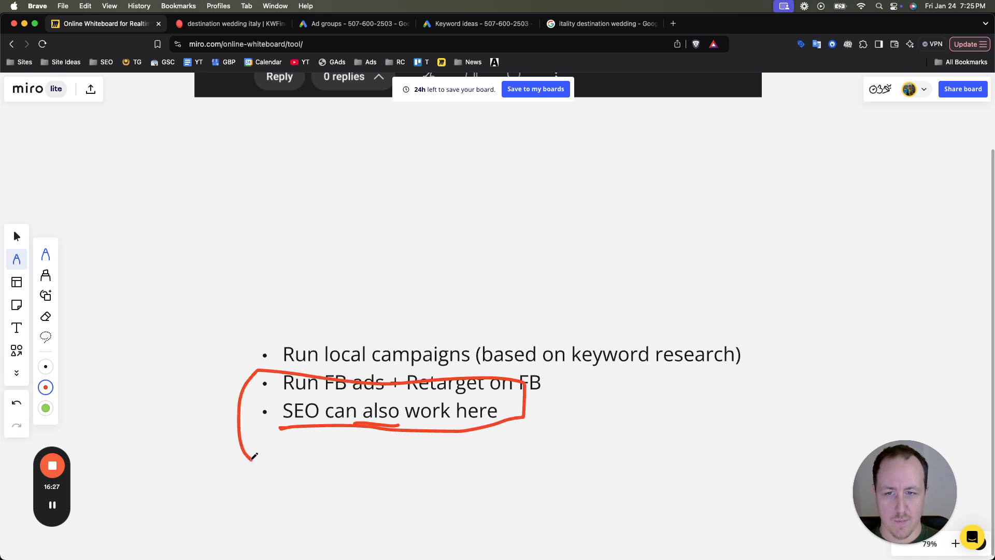
pyautogui.press('super+z')
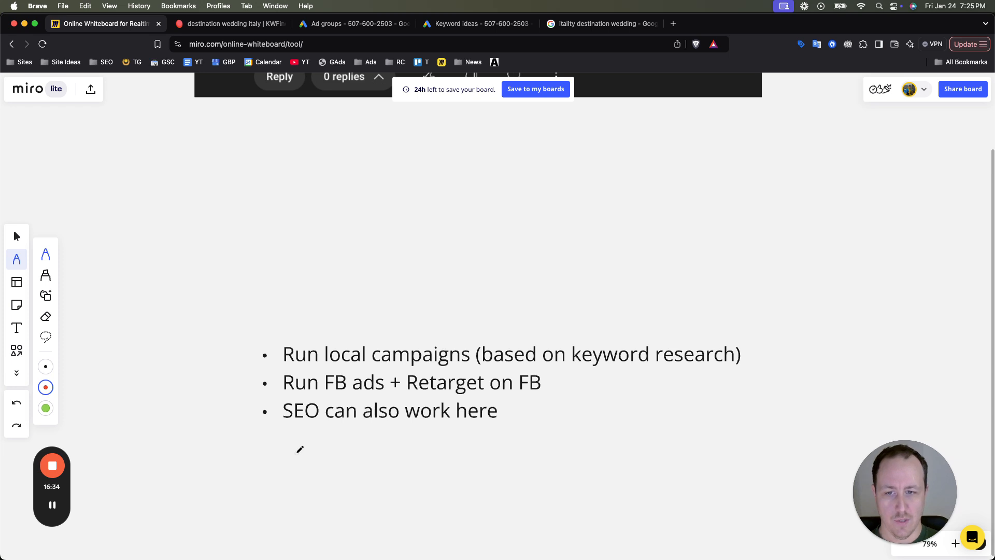
pyautogui.moveTo(301, 323)
pyautogui.mouseDown()
pyautogui.moveTo(242, 423)
pyautogui.moveTo(297, 441)
pyautogui.mouseUp()
pyautogui.press('super+z')
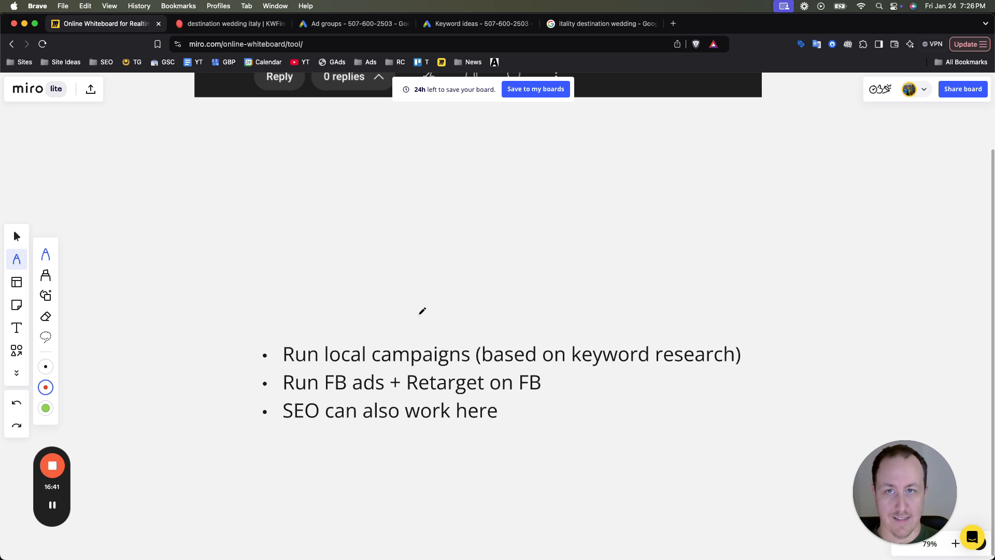
# - Outline and underline "destination weddings?" in the comment image in red once more, and undo the strokes
pyautogui.scroll(5, 444, 271)
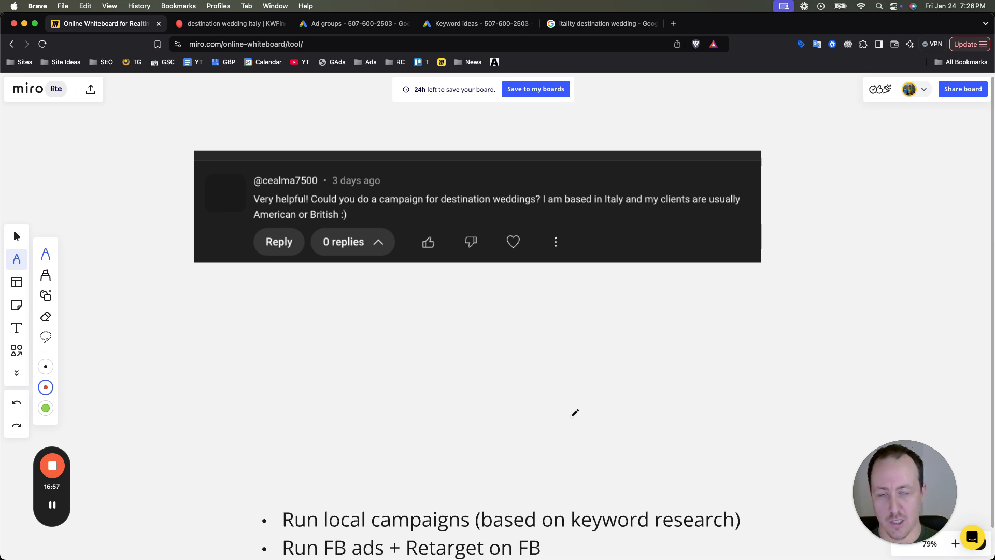
pyautogui.moveTo(443, 207)
pyautogui.mouseDown()
pyautogui.moveTo(544, 207)
pyautogui.moveTo(546, 176)
pyautogui.moveTo(445, 170)
pyautogui.mouseUp()
pyautogui.moveTo(434, 216); pyautogui.dragTo(512, 218)
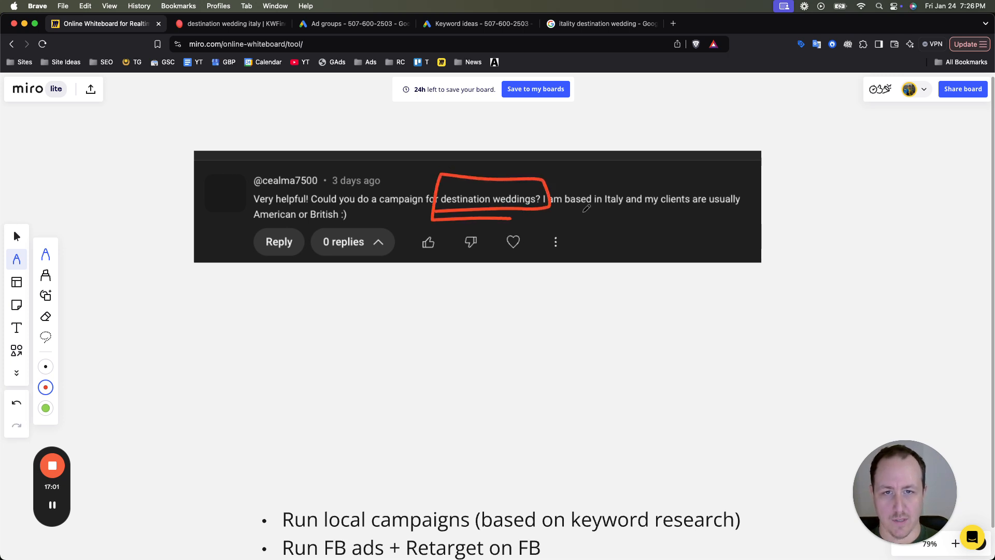
pyautogui.press('super+z')
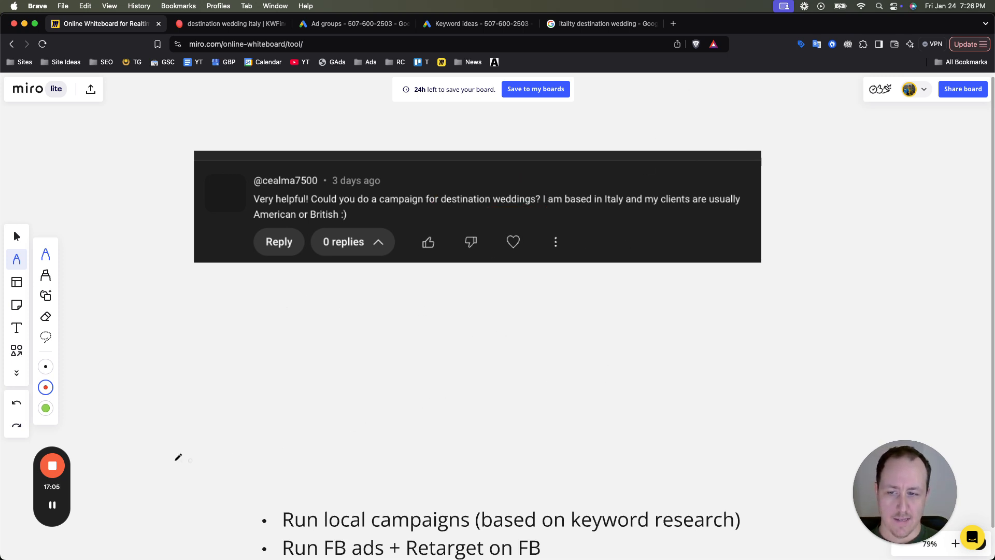
pyautogui.moveTo(59, 470)
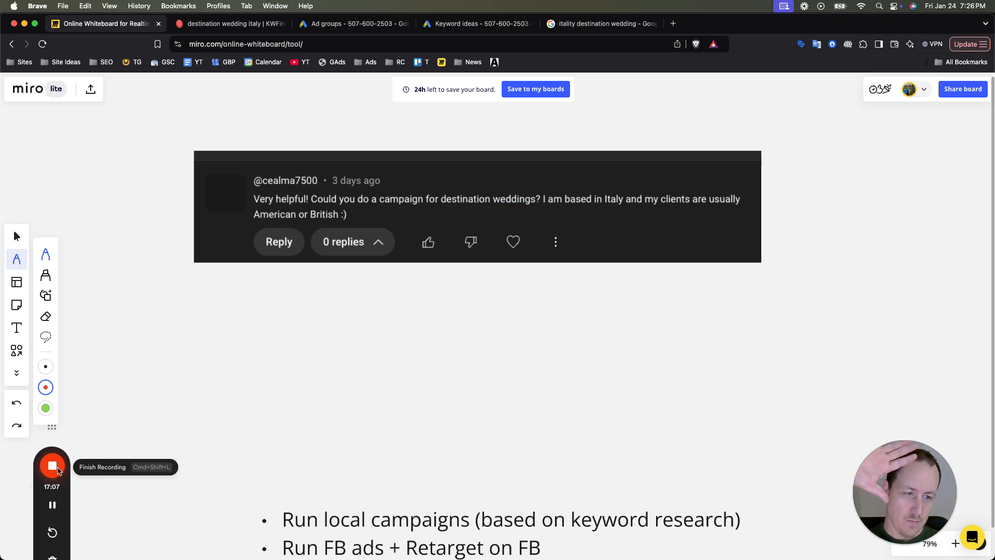